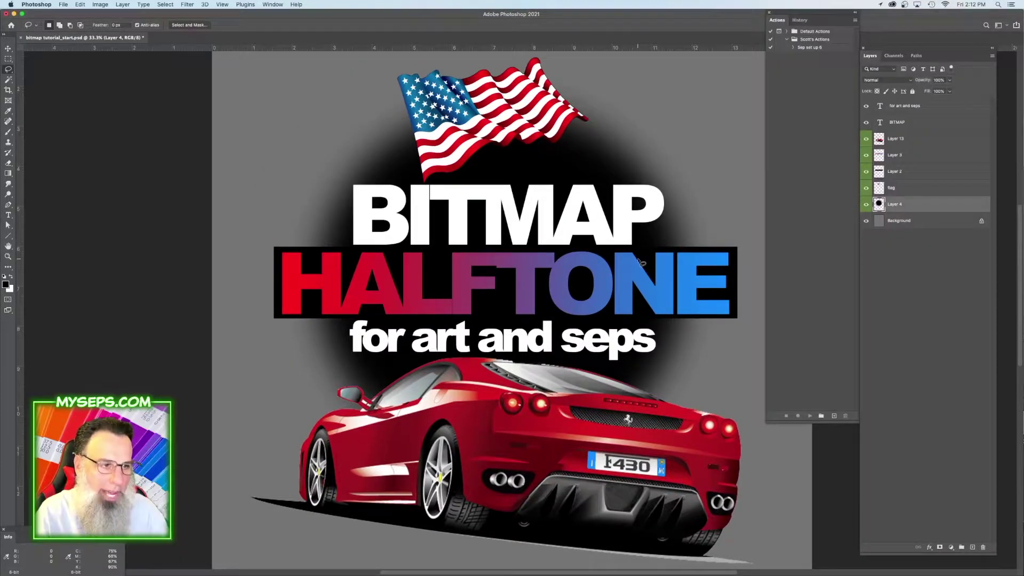
# Toggle the visibility of the soft-edged black circle on Layer 4 to check what it contributes to the artwork.
pyautogui.hscroll(3, 635, 262)
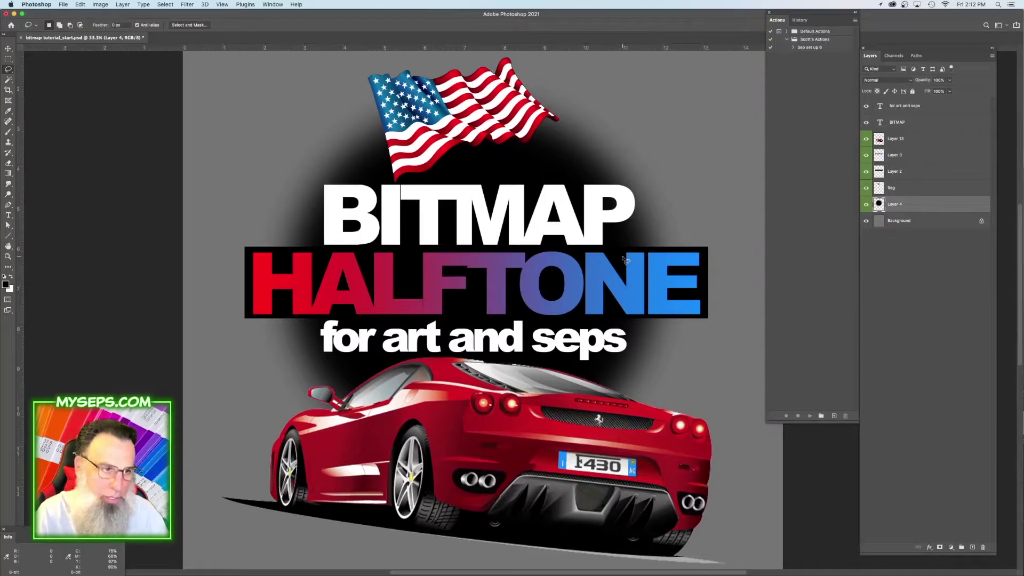
pyautogui.click(867, 207)
pyautogui.click(867, 208)
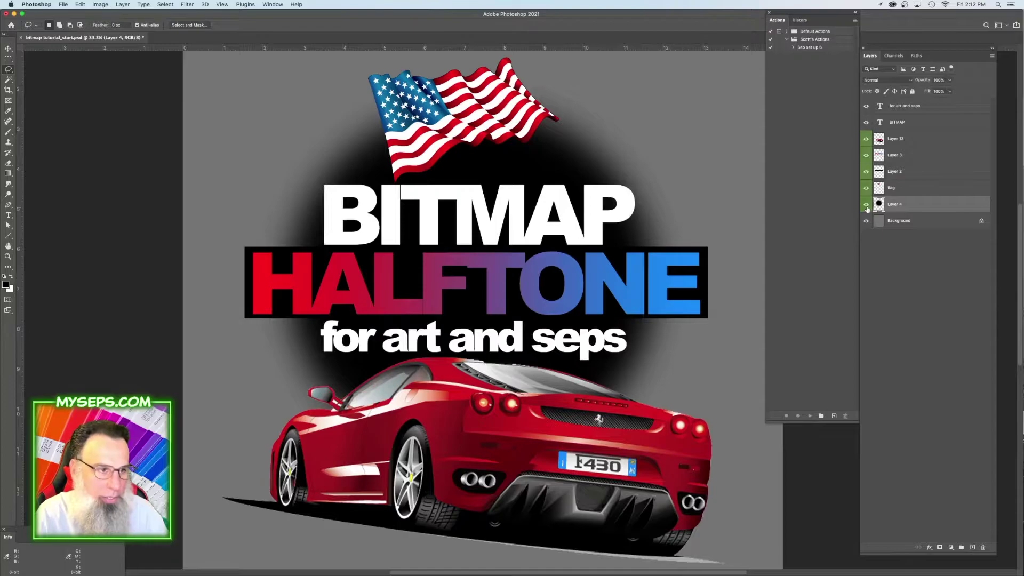
pyautogui.keyDown('alt'); pyautogui.click(867, 207); pyautogui.keyUp('alt')
pyautogui.keyDown('alt'); pyautogui.click(867, 208); pyautogui.keyUp('alt')
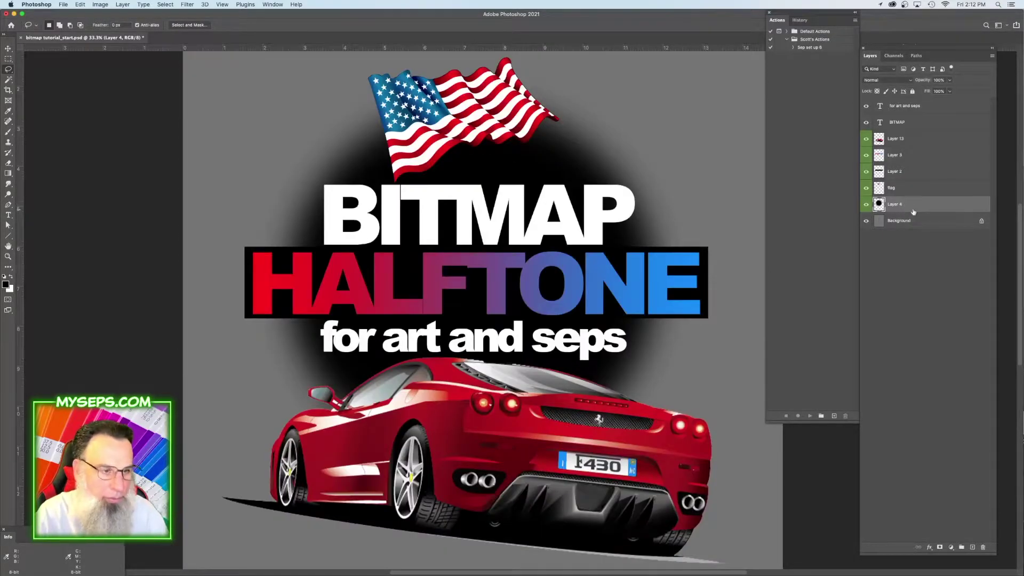
# Copy the soft black circle from Layer 4 into a new document.
pyautogui.click(63, 5)
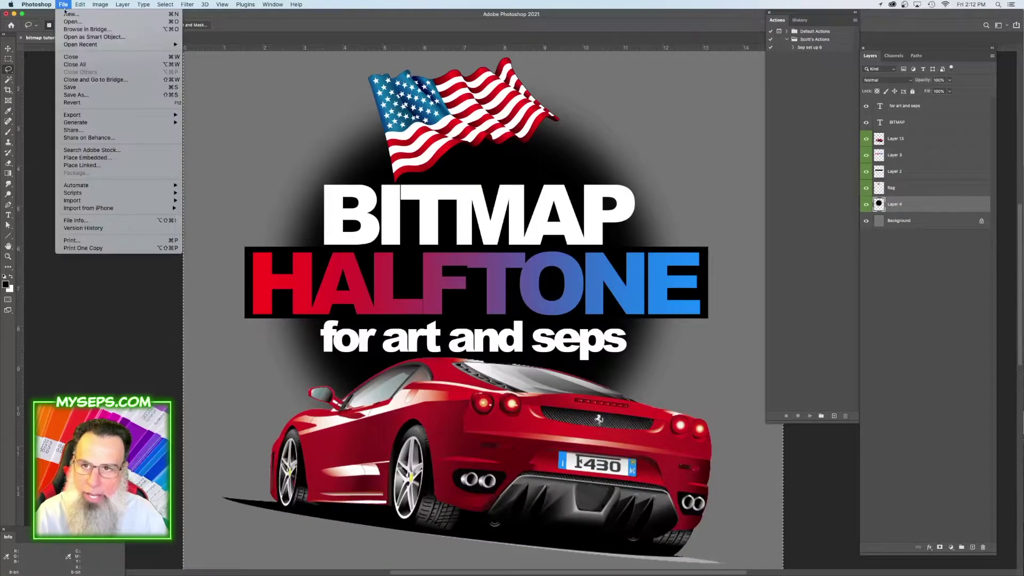
pyautogui.click(65, 14)
pyautogui.press('Return')
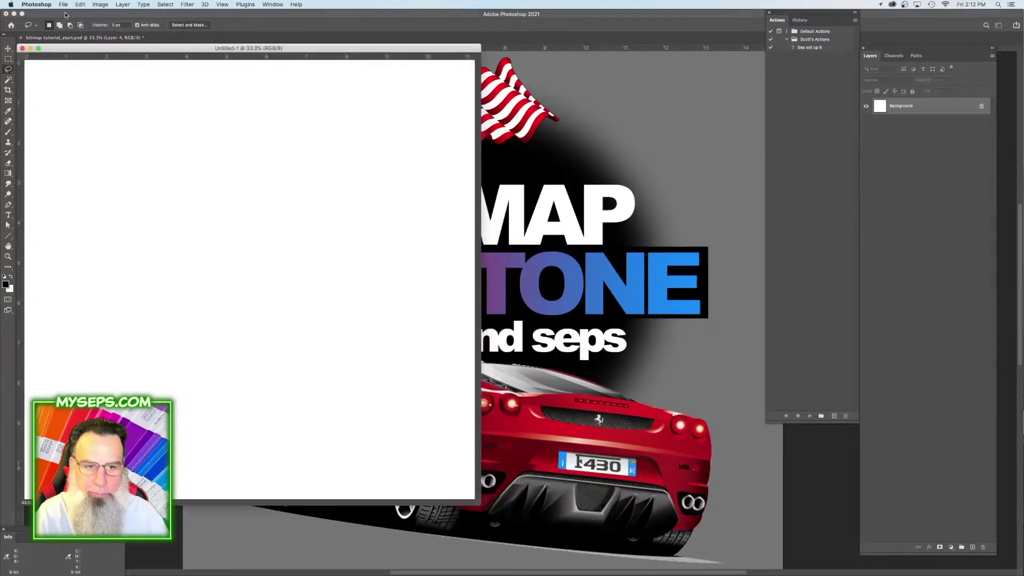
pyautogui.hotkey('ctrl', 'v')
# Convert the new circle document to Grayscale, flattening its layers and discarding the color information.
pyautogui.click(96, 4)
pyautogui.moveTo(112, 14)
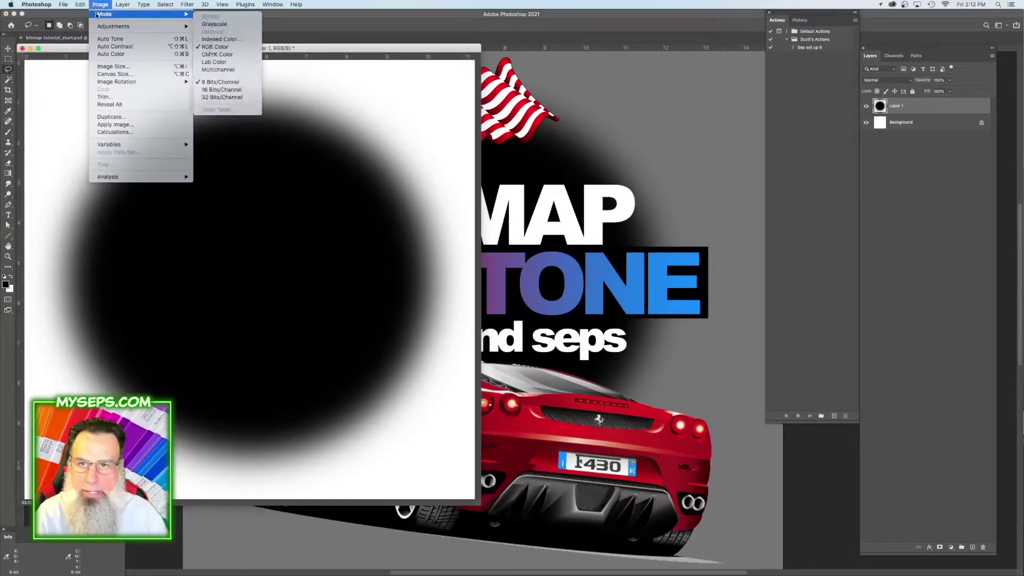
pyautogui.click(210, 24)
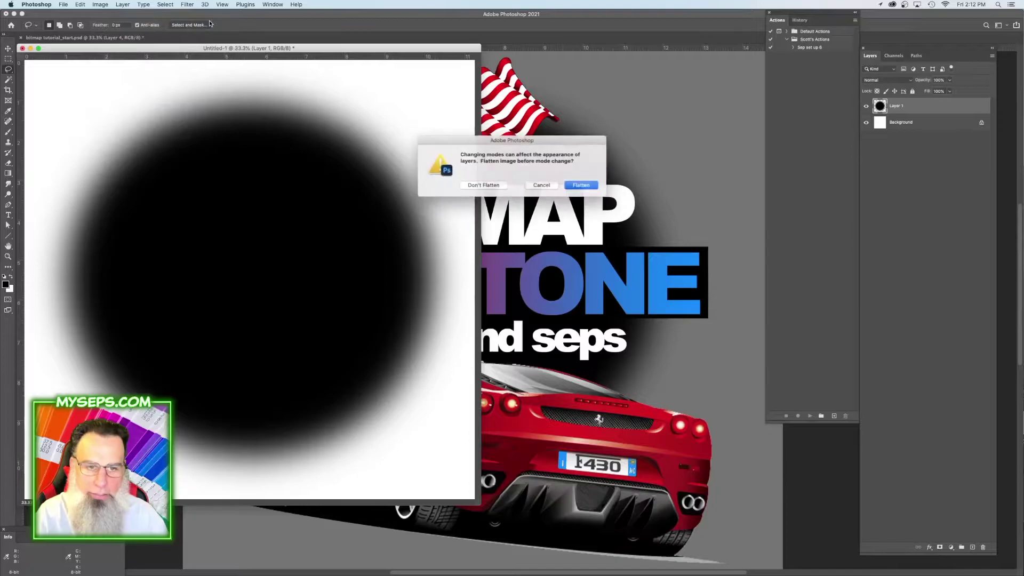
pyautogui.press('Return')
pyautogui.press('Return')
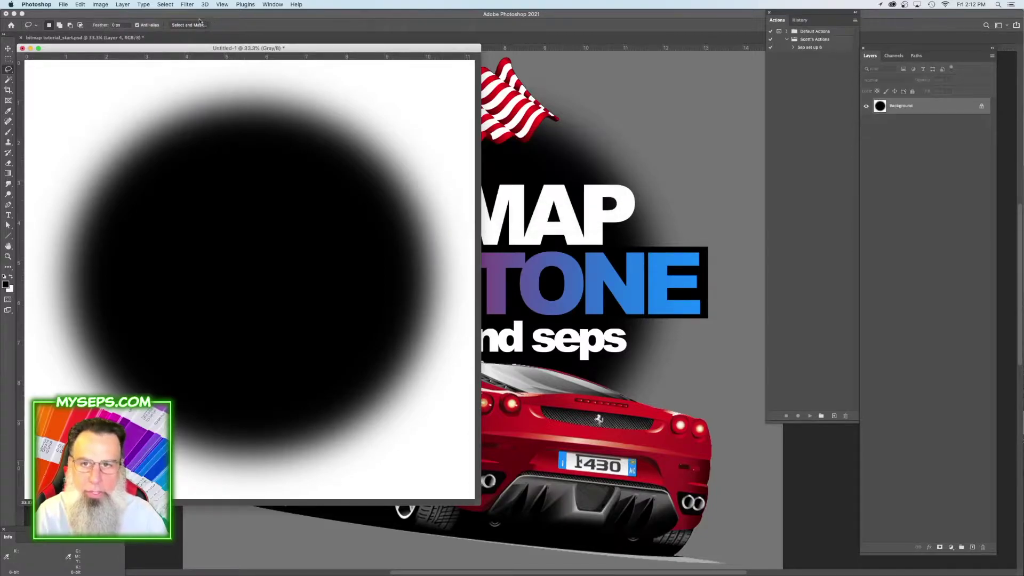
# Convert the circle document to Bitmap mode using a halftone screen with a frequency of 10 lines/inch and Line shape.
pyautogui.click(99, 4)
pyautogui.moveTo(112, 14)
pyautogui.click(209, 14)
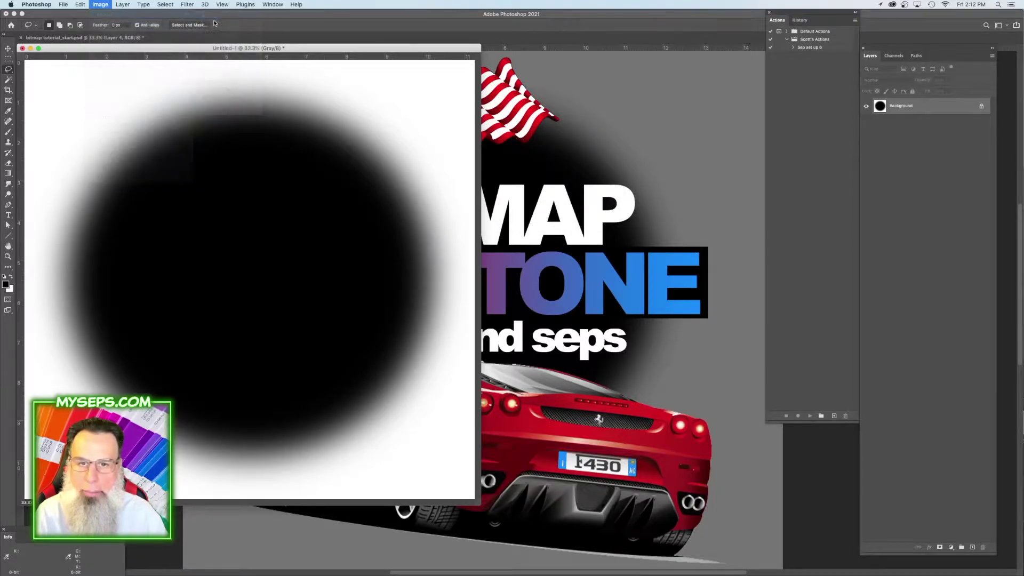
pyautogui.click(567, 256)
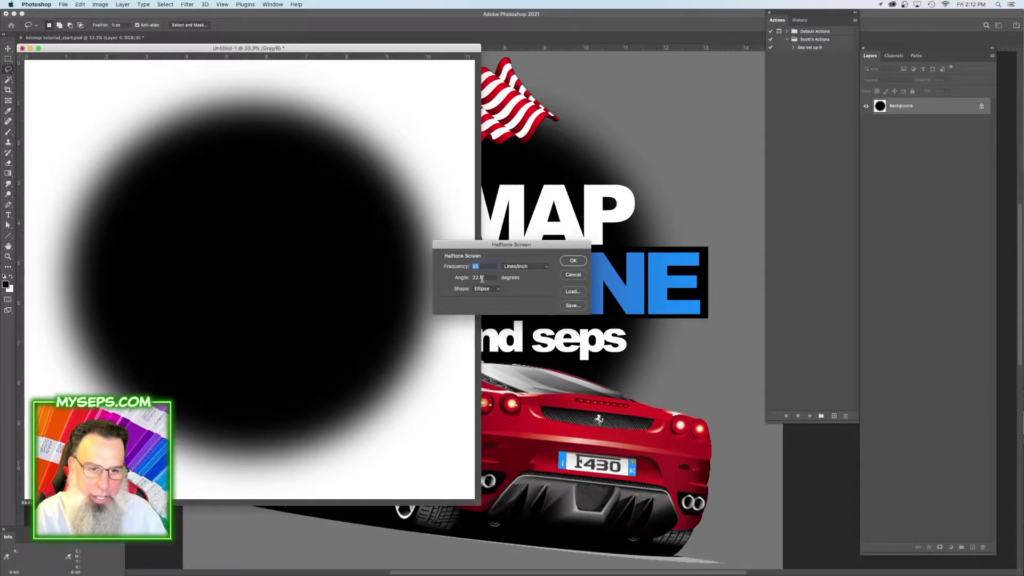
pyautogui.click(487, 264)
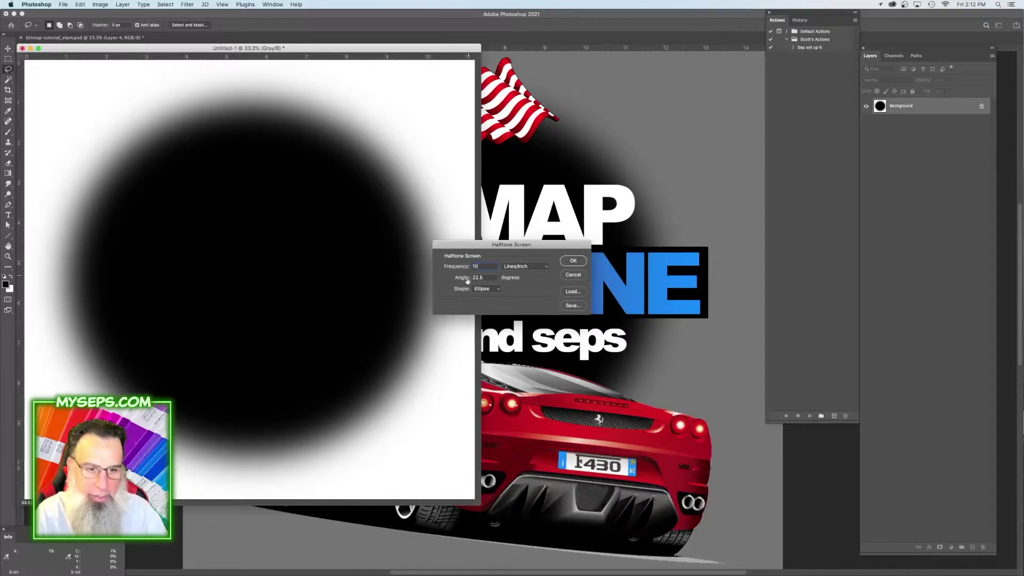
pyautogui.click(479, 290)
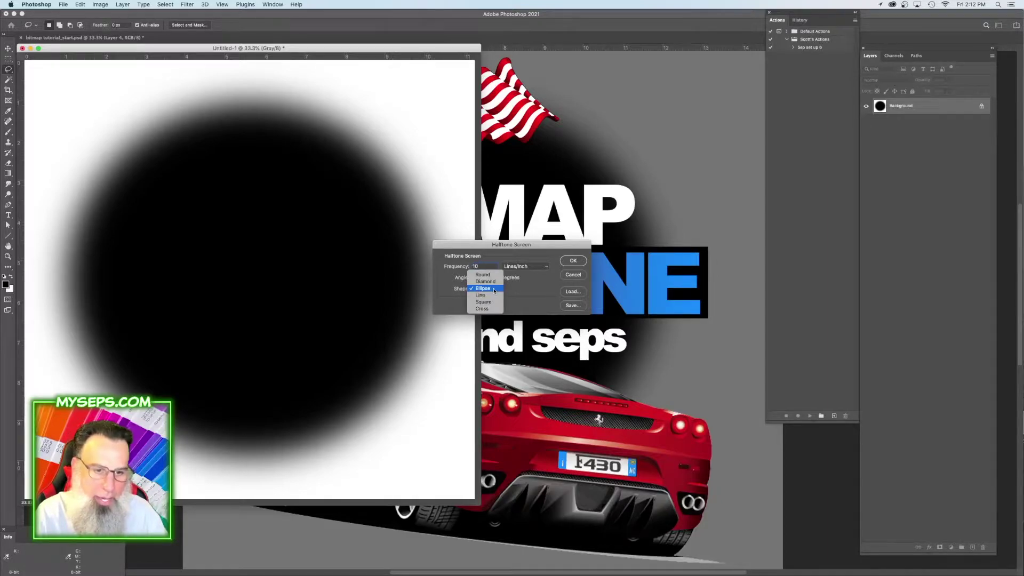
pyautogui.click(491, 296)
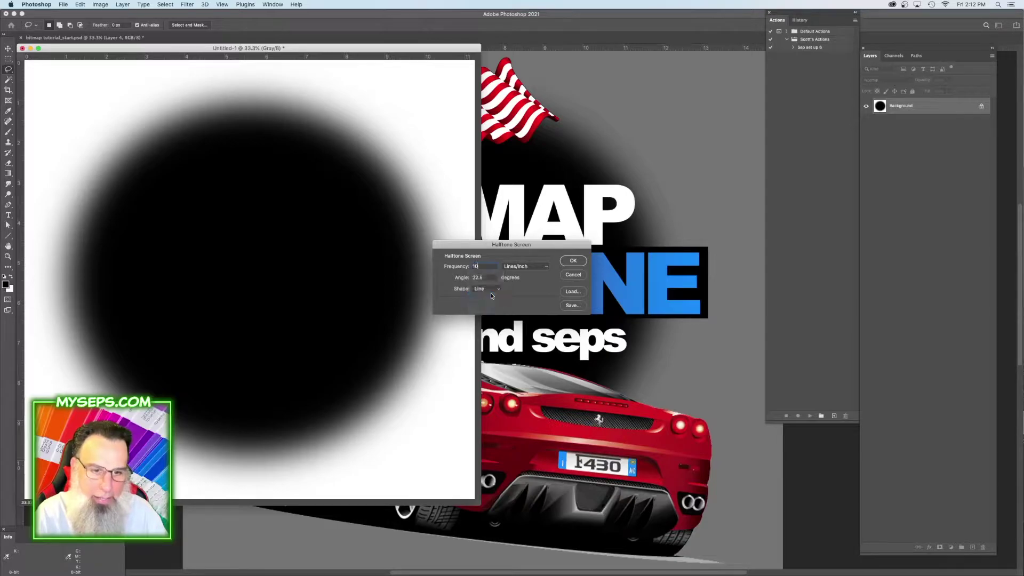
pyautogui.click(569, 261)
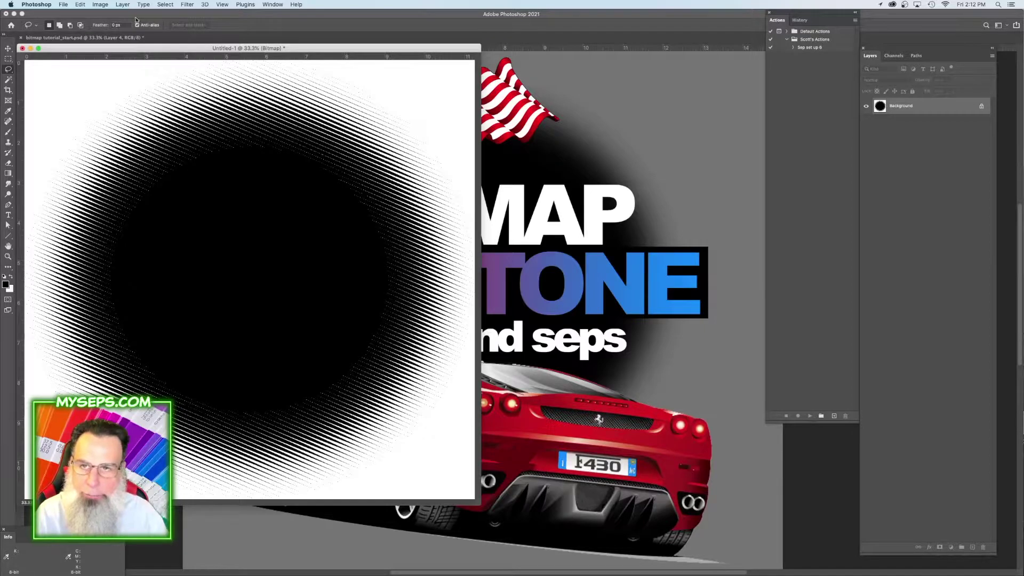
# Convert the halftoned circle document from Bitmap back to Grayscale mode.
pyautogui.click(101, 5)
pyautogui.moveTo(147, 14)
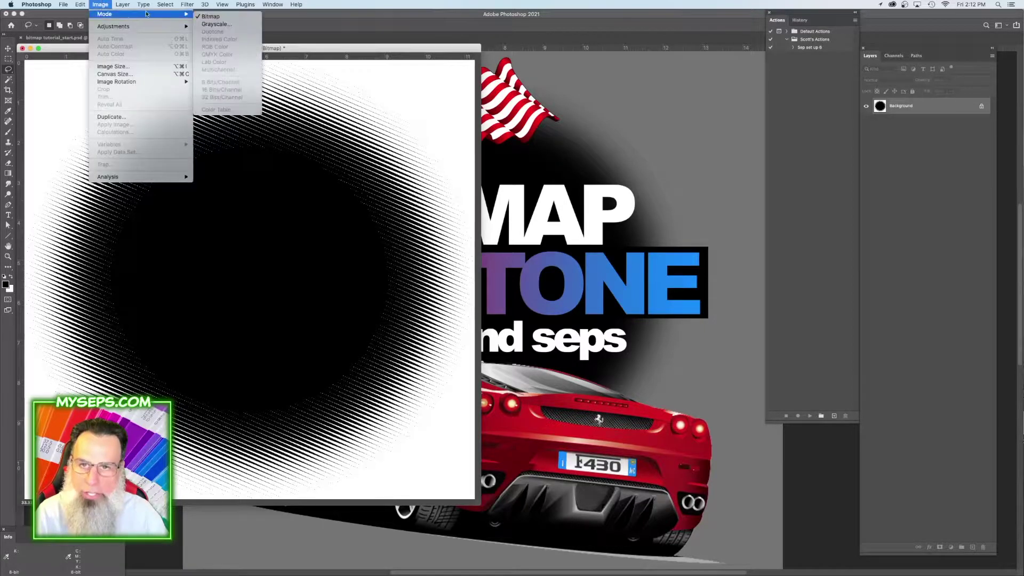
pyautogui.click(245, 24)
pyautogui.click(537, 275)
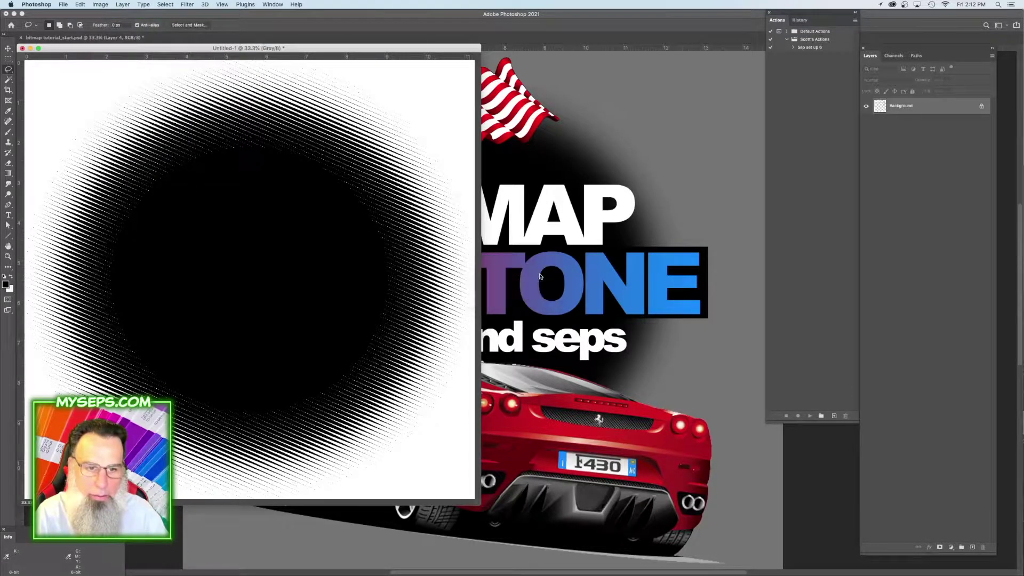
# Load the Gray channel as a selection and add a new empty layer above the background.
pyautogui.click(893, 56)
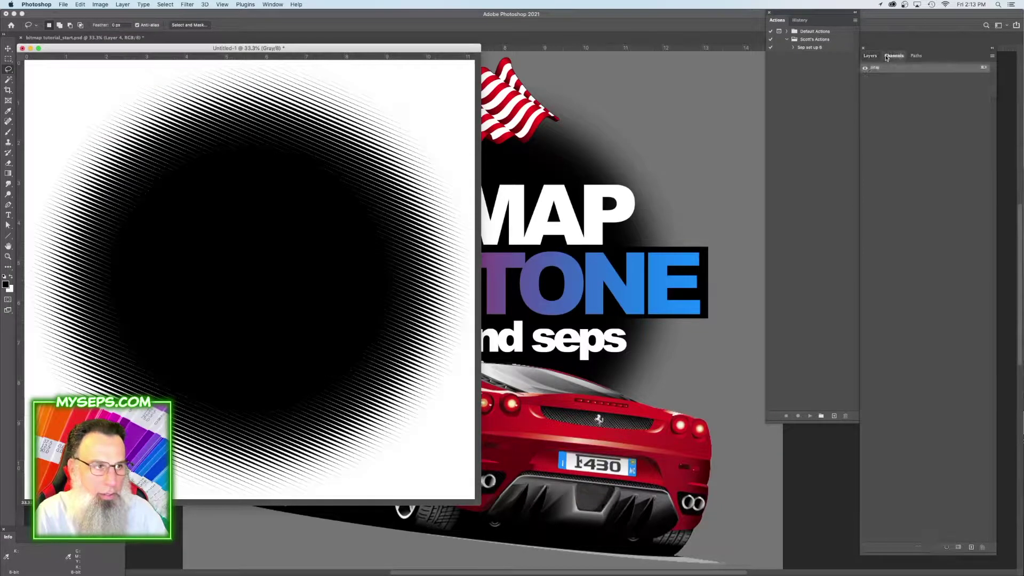
pyautogui.keyDown('super'); pyautogui.click(875, 71); pyautogui.keyUp('super')
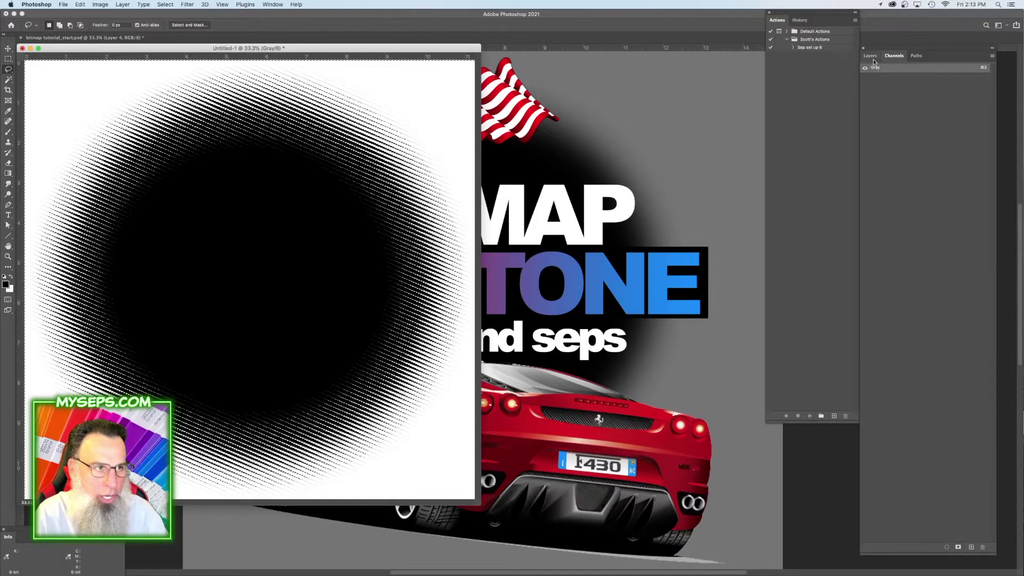
pyautogui.click(870, 56)
pyautogui.click(973, 547)
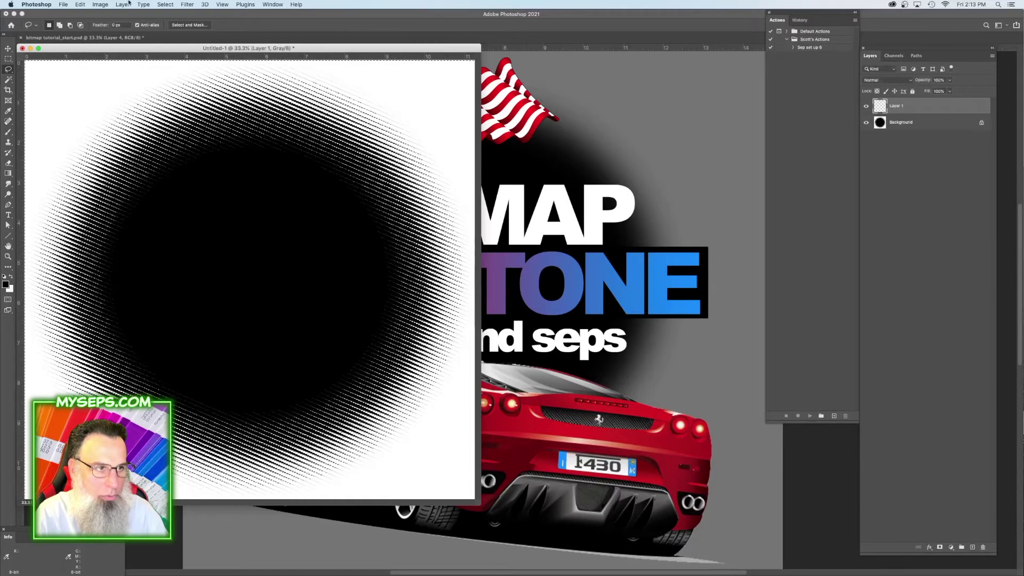
# Invert the selection, fill the halftone pattern with black on the new layer, and deselect.
pyautogui.click(159, 4)
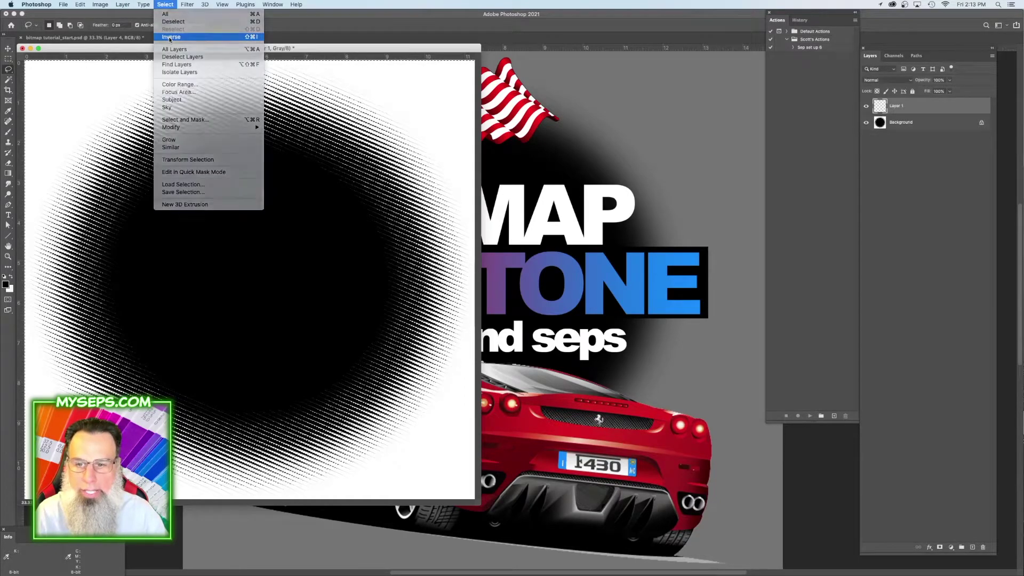
pyautogui.click(168, 37)
pyautogui.hotkey('alt', 'BackSpace')
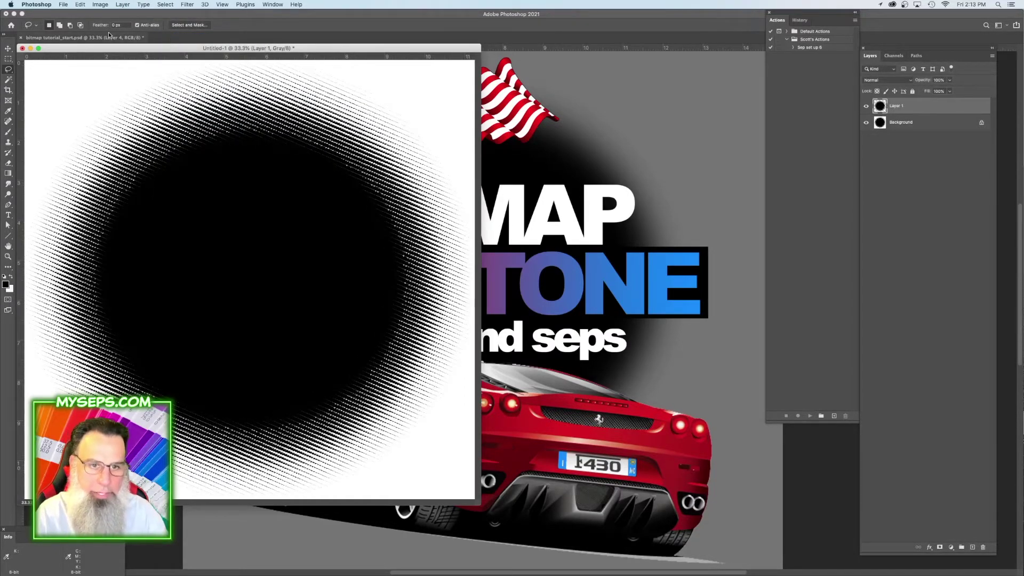
pyautogui.press('super+d')
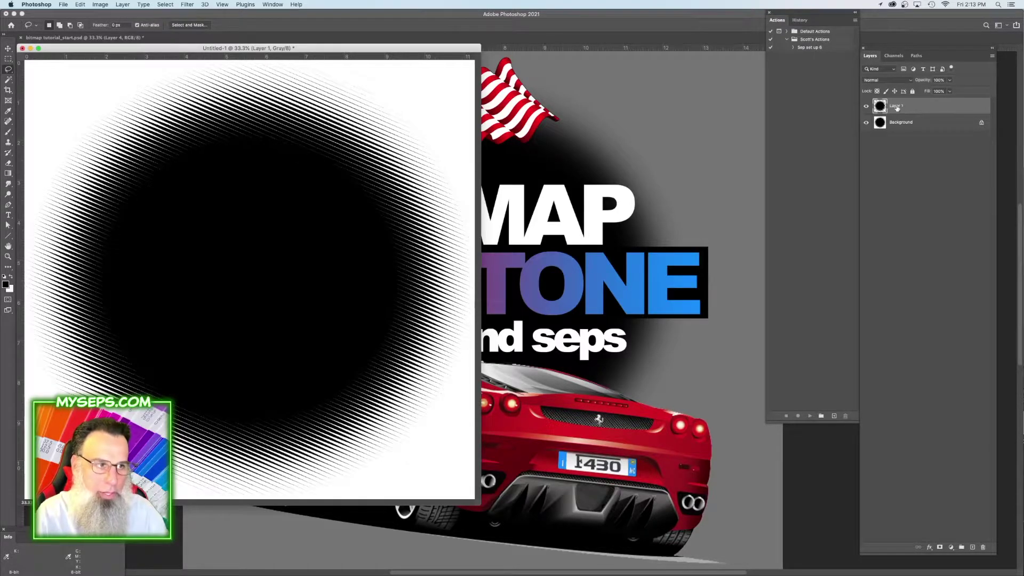
# Bring the halftone layer into the bitmap tutorial_start artwork, centering it behind the lettering in place of the hidden Layer 4.
pyautogui.moveTo(880, 107); pyautogui.dragTo(587, 219)
pyautogui.press('v')
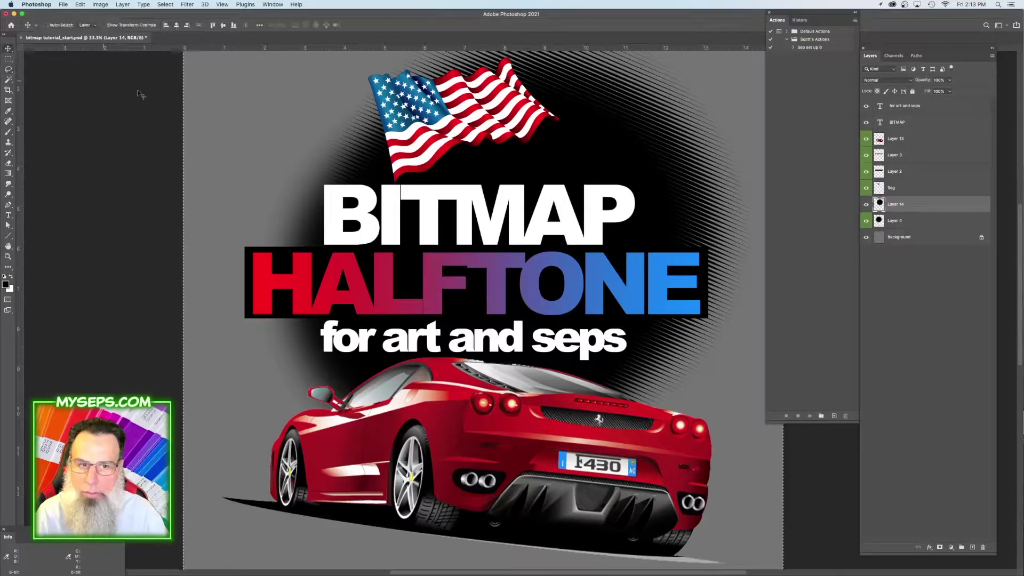
pyautogui.moveTo(760, 199); pyautogui.dragTo(726, 215)
pyautogui.click(866, 220)
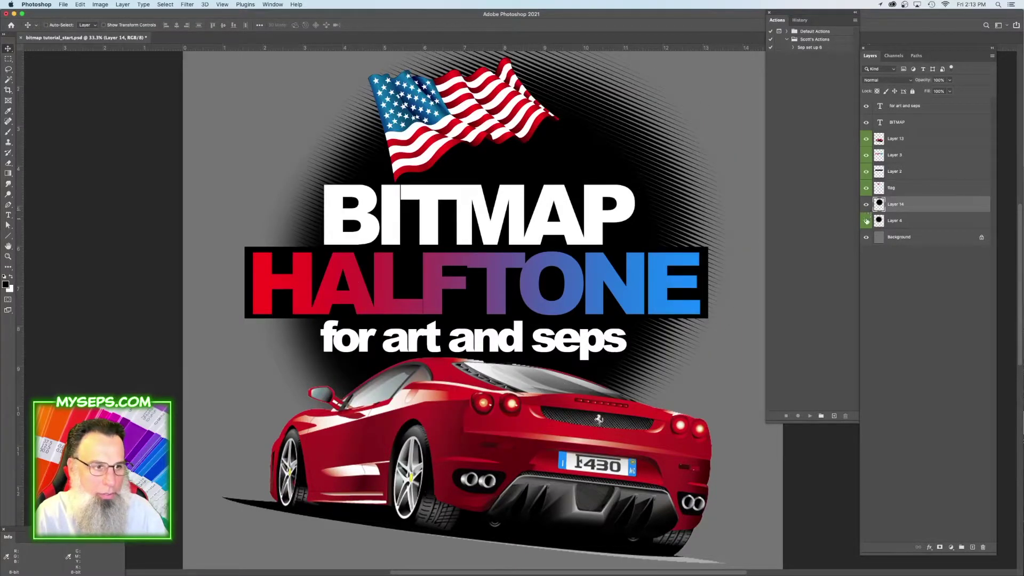
pyautogui.moveTo(646, 231); pyautogui.dragTo(625, 238)
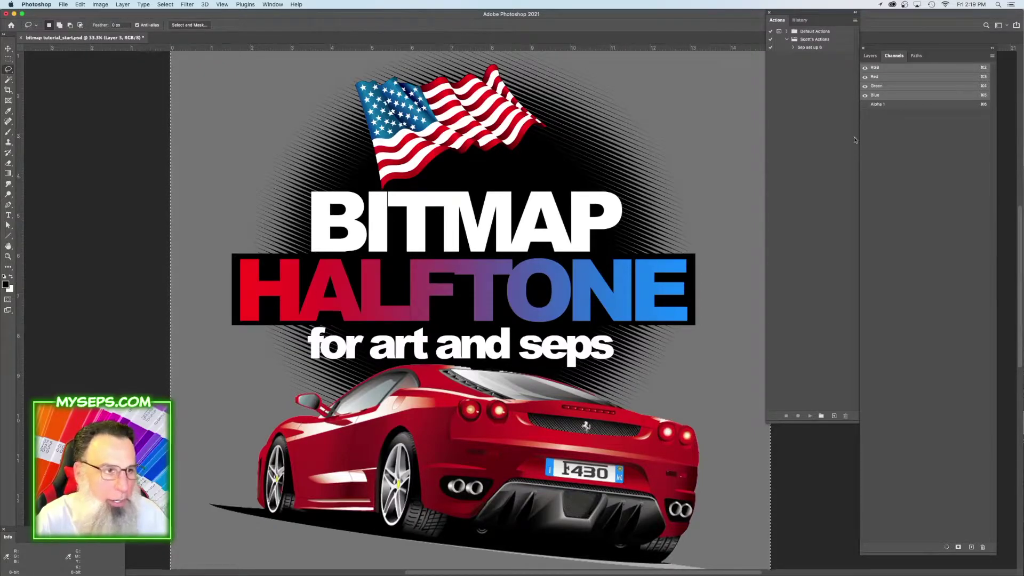
# Replace the Alpha 1 channel with a new alpha channel filled entirely with white.
pyautogui.moveTo(881, 107); pyautogui.dragTo(983, 547)
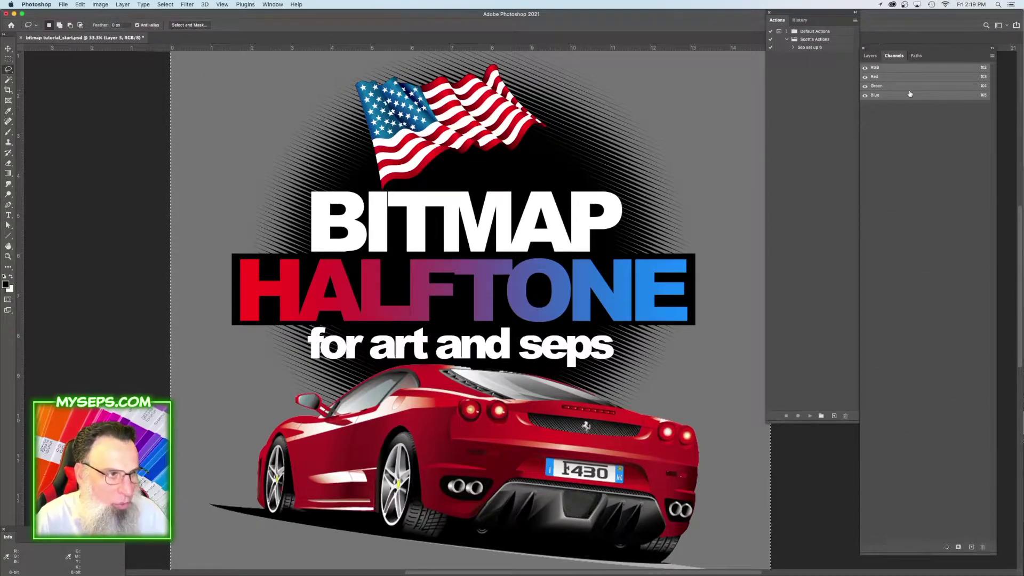
pyautogui.click(971, 546)
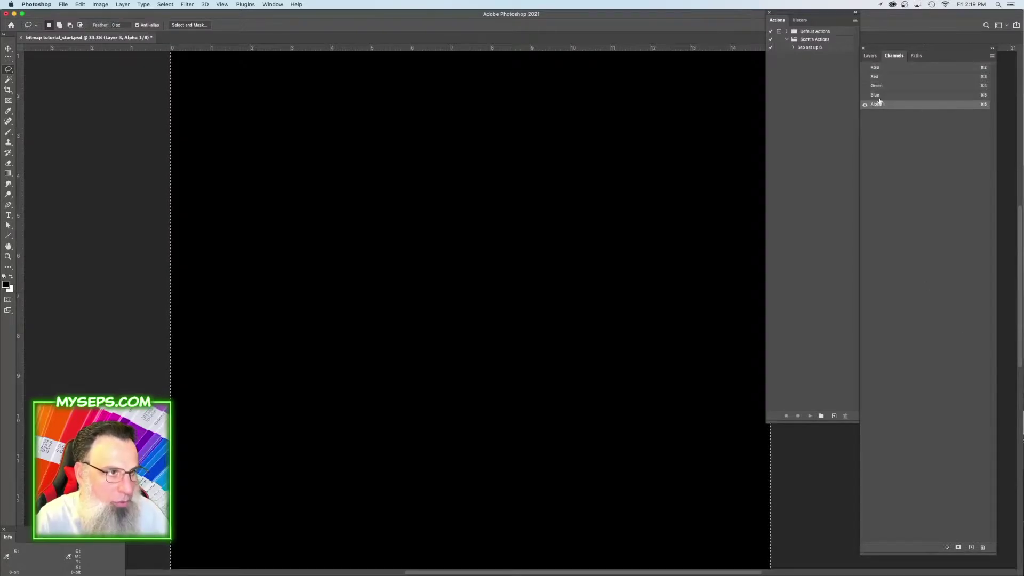
pyautogui.press('super+a')
pyautogui.press('super+BackSpace')
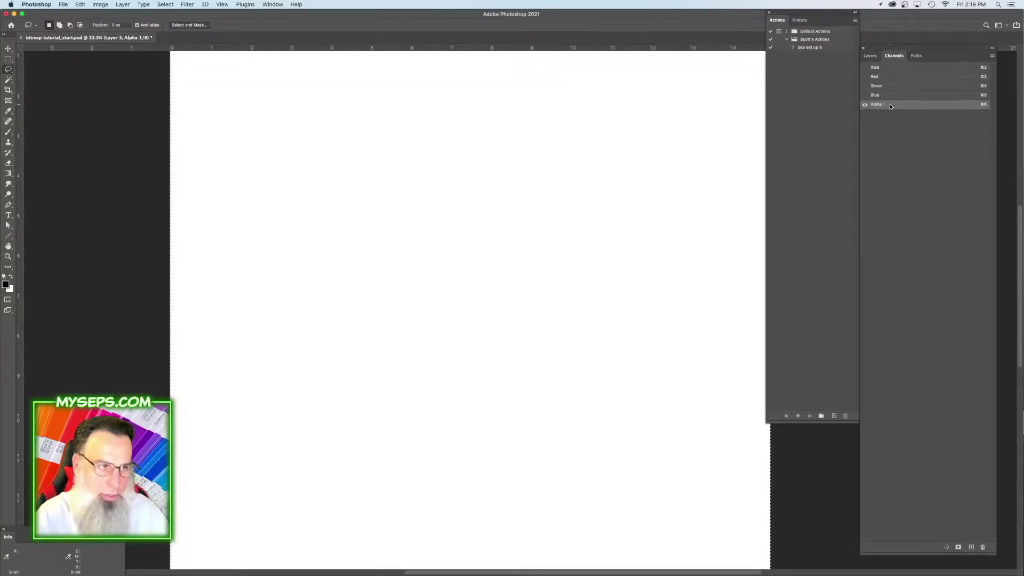
# Load the HALFTONE lettering of Layer 3 as a selection and make the white Alpha 1 channel active.
pyautogui.click(880, 68)
pyautogui.click(870, 56)
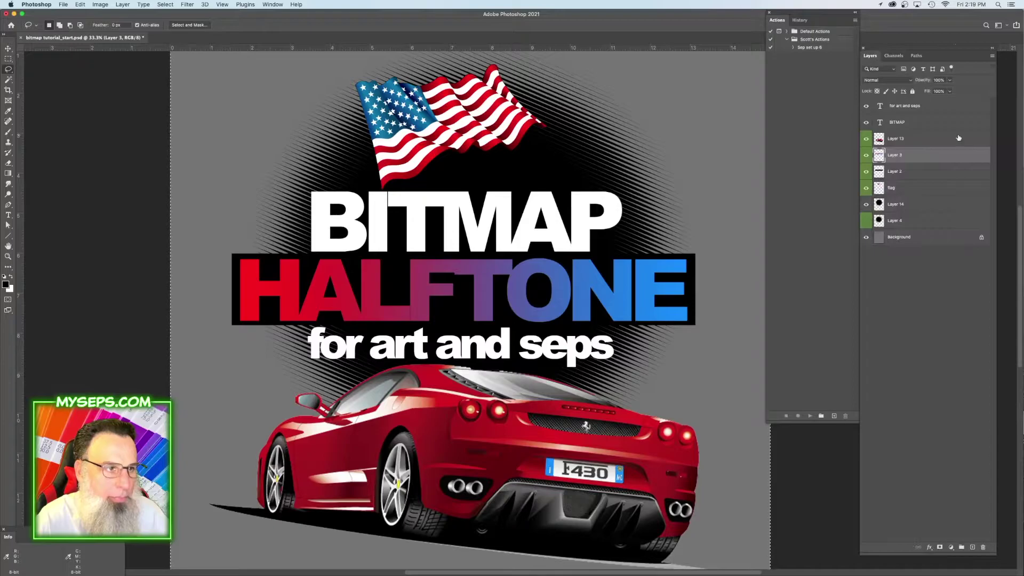
pyautogui.keyDown('super'); pyautogui.click(879, 156); pyautogui.keyUp('super')
pyautogui.click(894, 55)
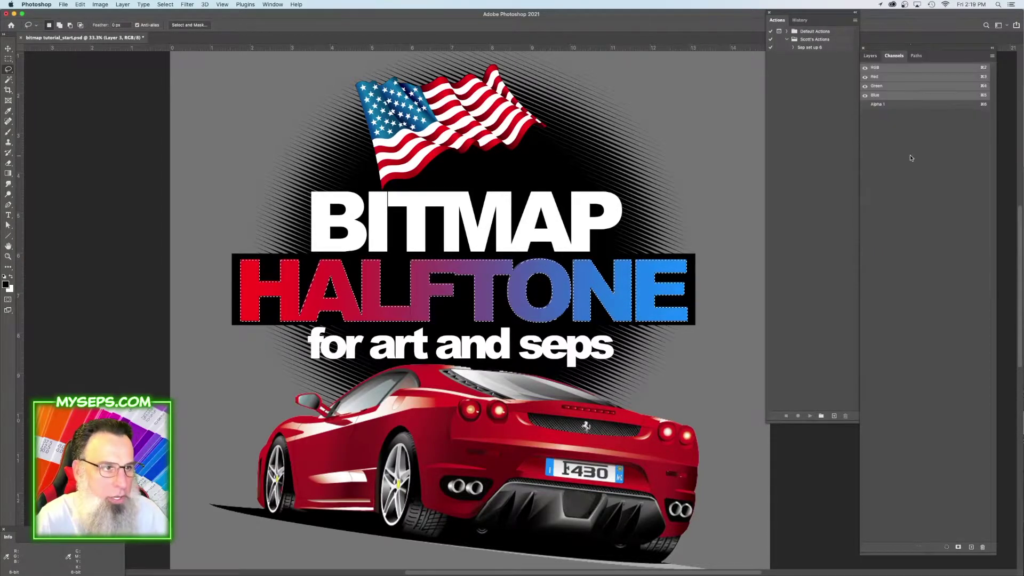
pyautogui.click(897, 104)
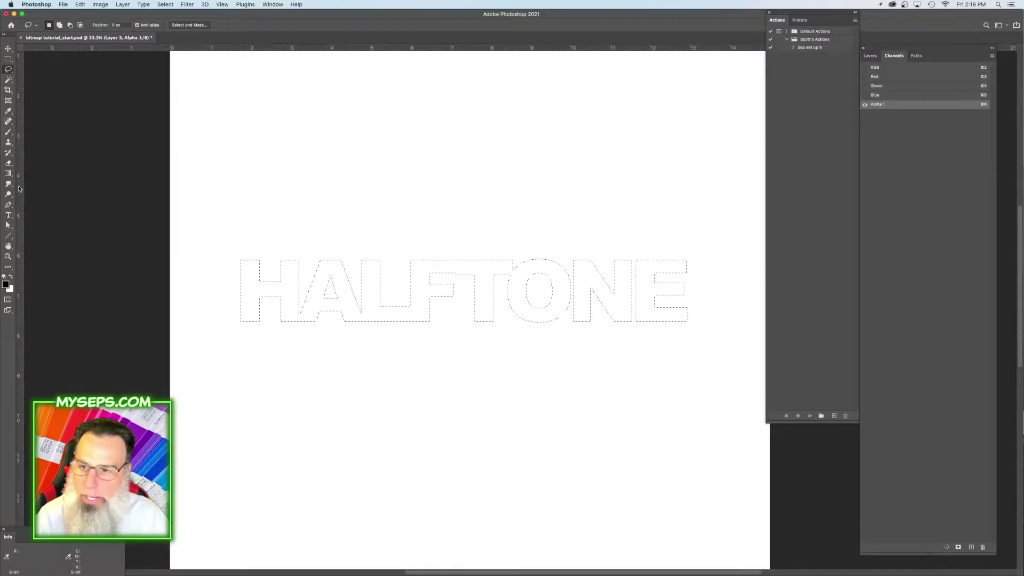
# Fill the selected HALFTONE letters with a horizontal black-to-white gradient from H to E, and deselect.
pyautogui.click(8, 174)
pyautogui.moveTo(254, 286); pyautogui.dragTo(675, 291)
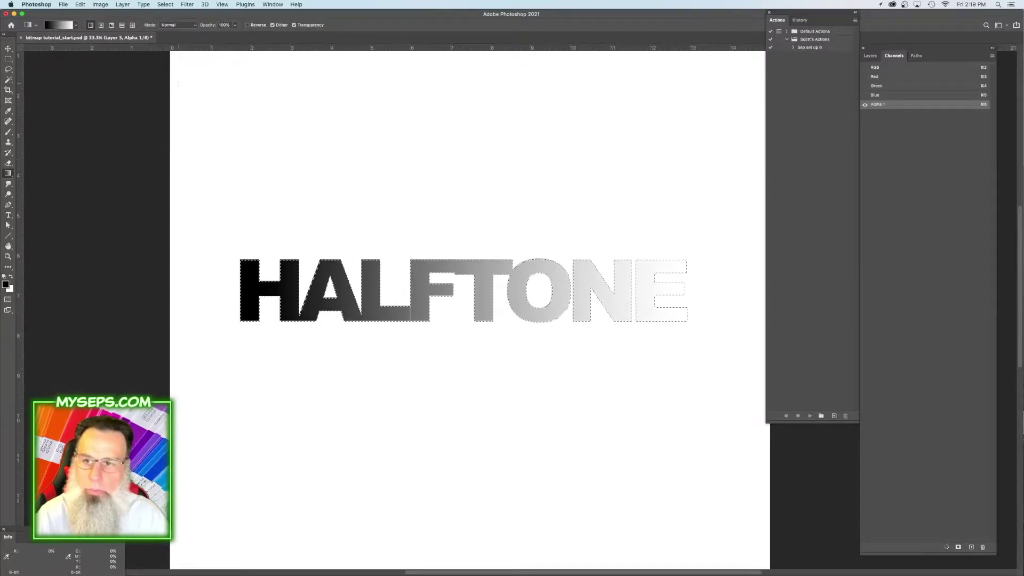
pyautogui.click(8, 68)
pyautogui.press('super+d')
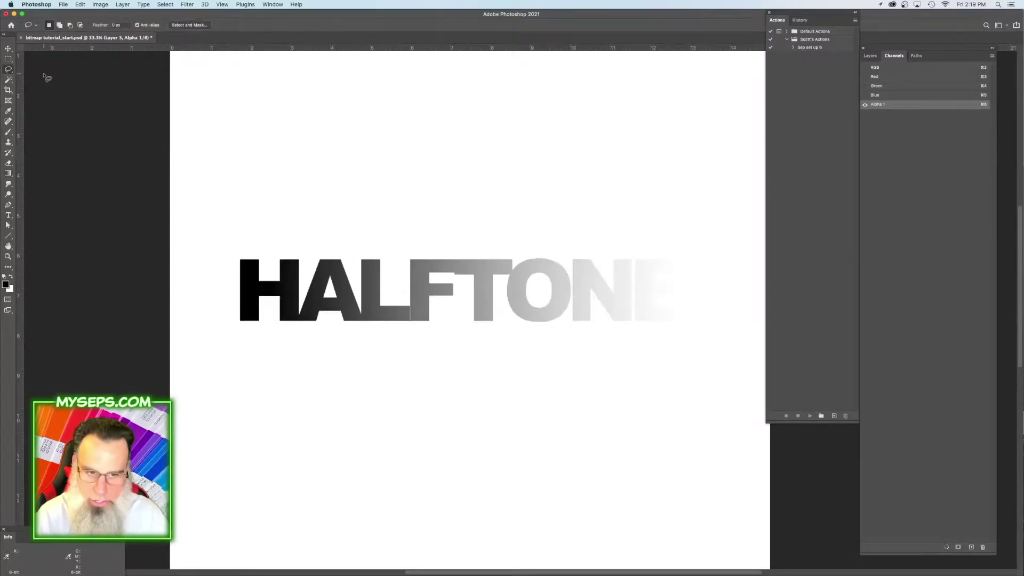
# Copy the whole Alpha 1 channel with the gradient lettering into a new document.
pyautogui.press('super+a')
pyautogui.press('super+c')
pyautogui.click(63, 5)
pyautogui.click(66, 15)
pyautogui.press('Return')
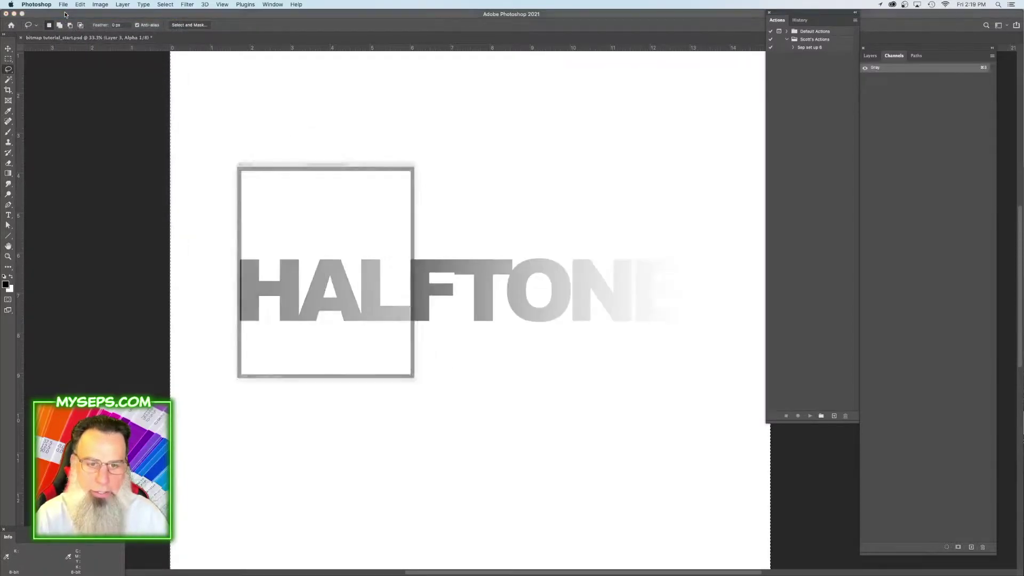
pyautogui.press('super+v')
# Convert the new document to Bitmap mode with a halftone screen of 55 lines/inch, 22.5 degree angle and Ellipse shape.
pyautogui.click(99, 5)
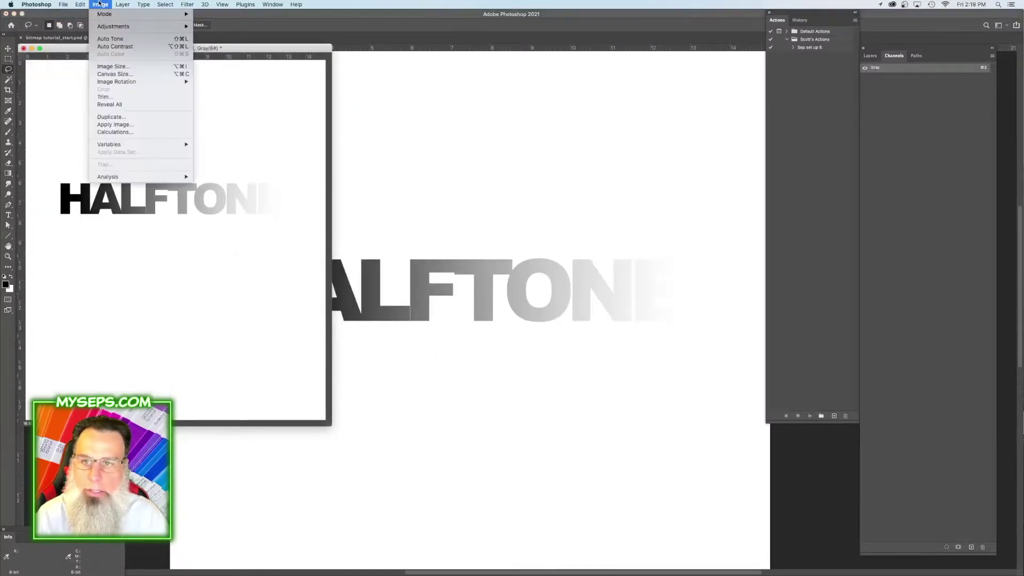
pyautogui.click(216, 20)
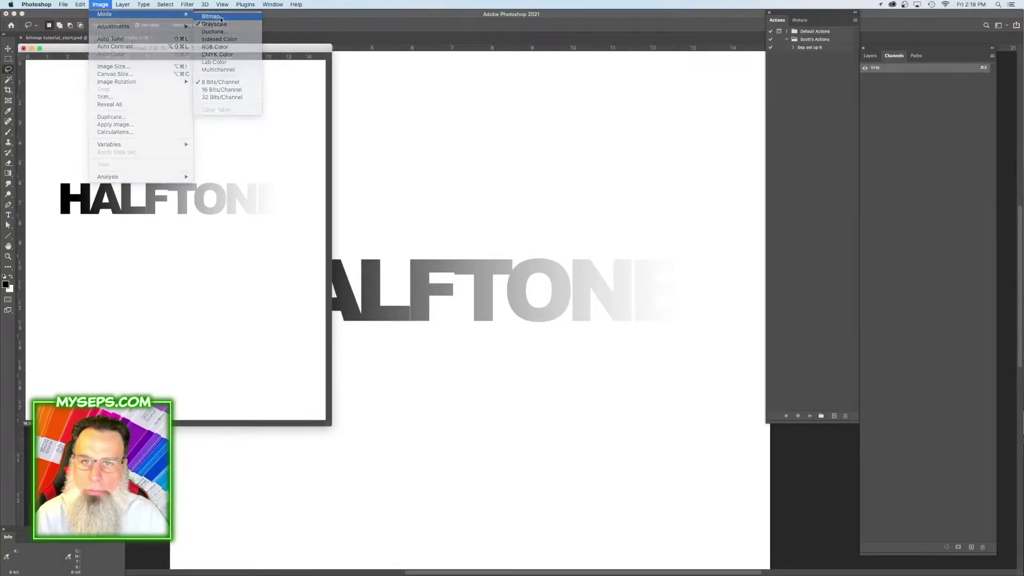
pyautogui.click(569, 184)
pyautogui.click(561, 256)
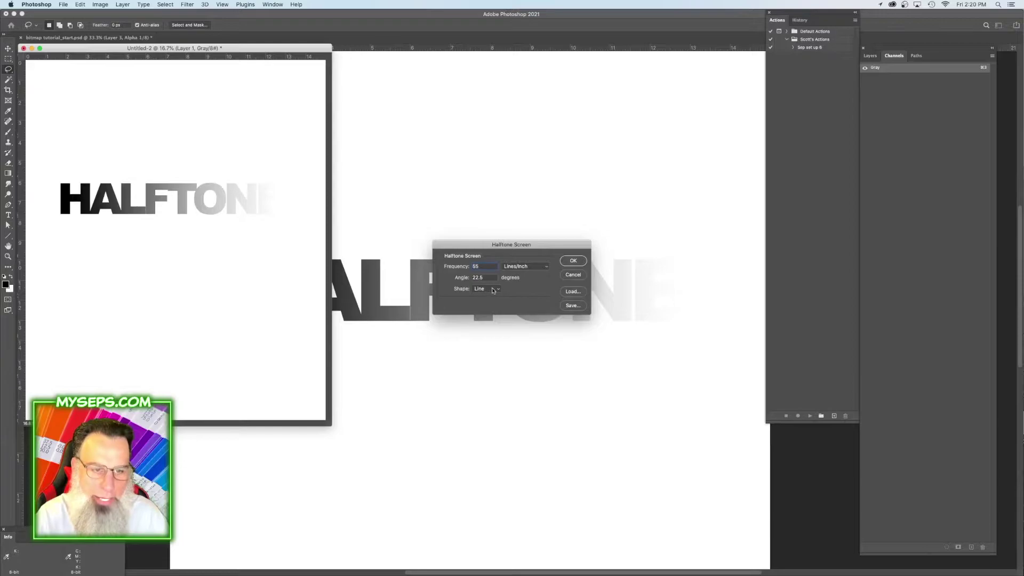
pyautogui.click(486, 290)
pyautogui.click(484, 278)
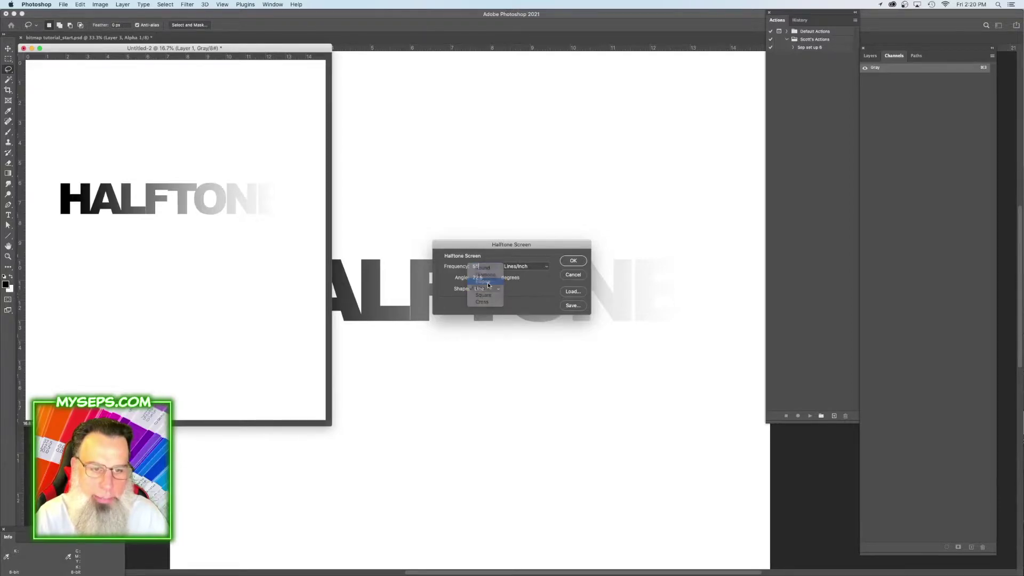
pyautogui.click(570, 261)
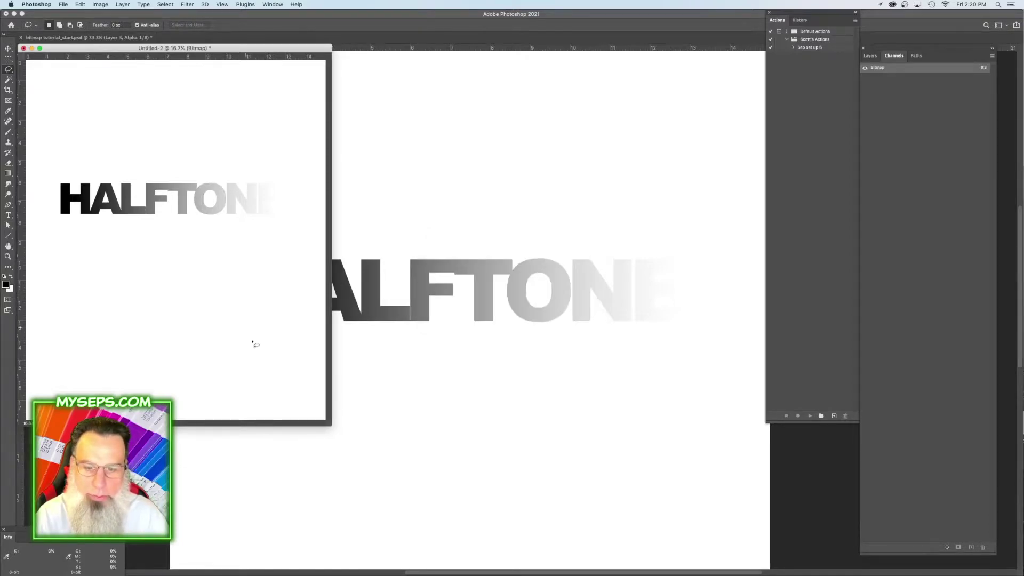
# Inspect the halftone dots in the enlarged document window and convert the bitmap back to Grayscale.
pyautogui.moveTo(330, 428); pyautogui.dragTo(419, 554)
pyautogui.scroll(4, 195, 271)
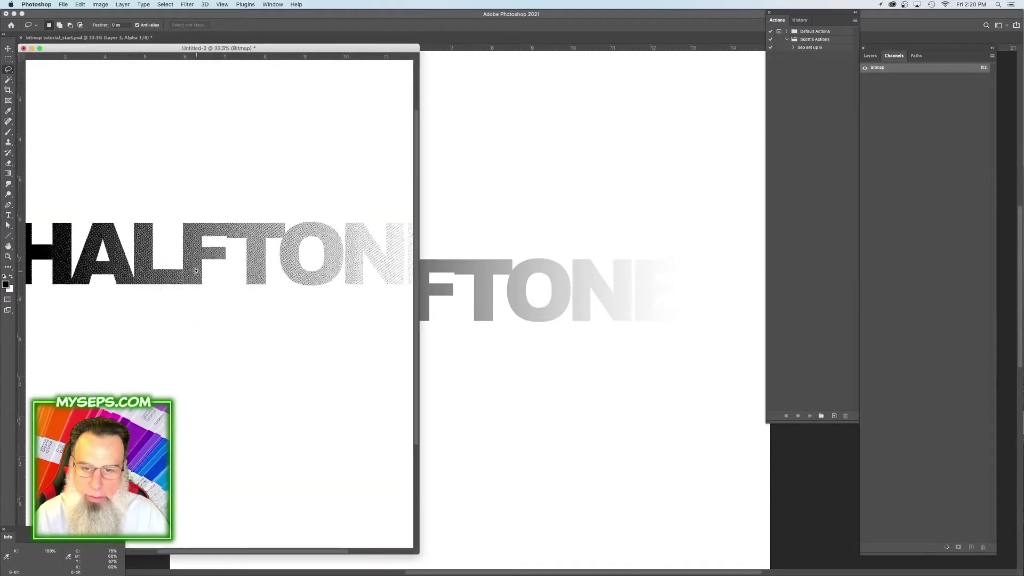
pyautogui.scroll(1, 200, 253)
pyautogui.scroll(-4, 208, 249)
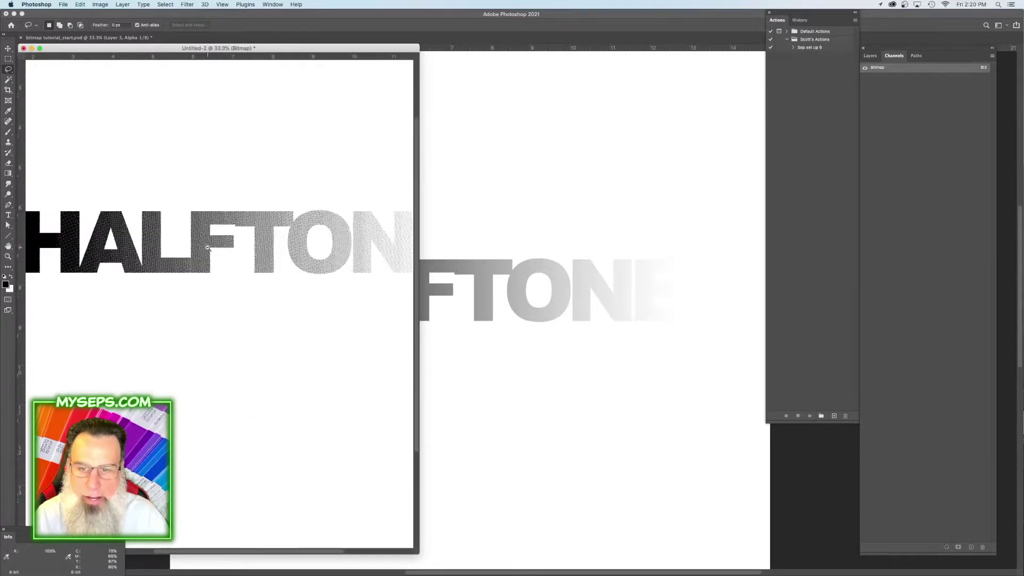
pyautogui.click(100, 4)
pyautogui.moveTo(128, 14)
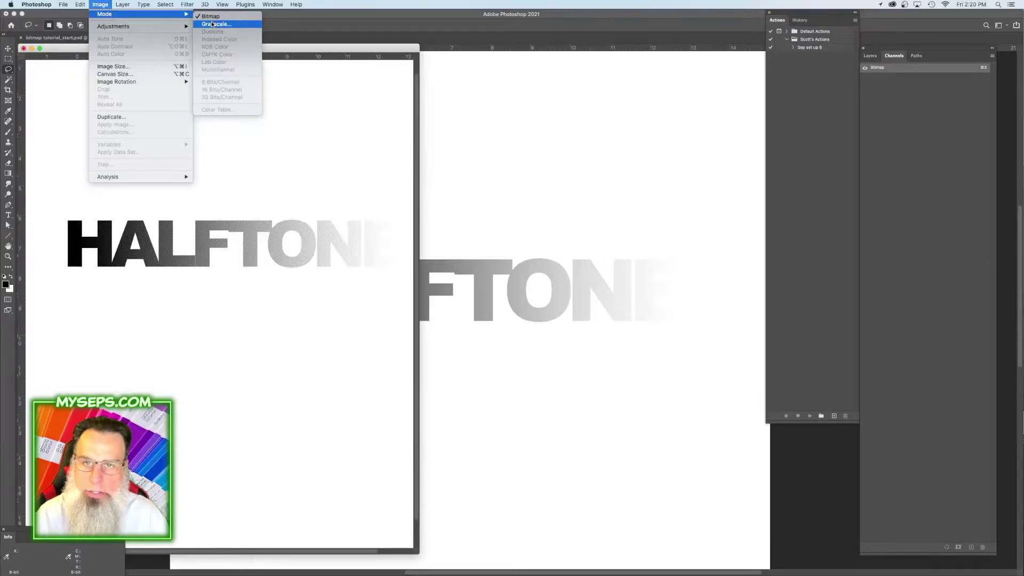
pyautogui.click(213, 24)
pyautogui.press('Return')
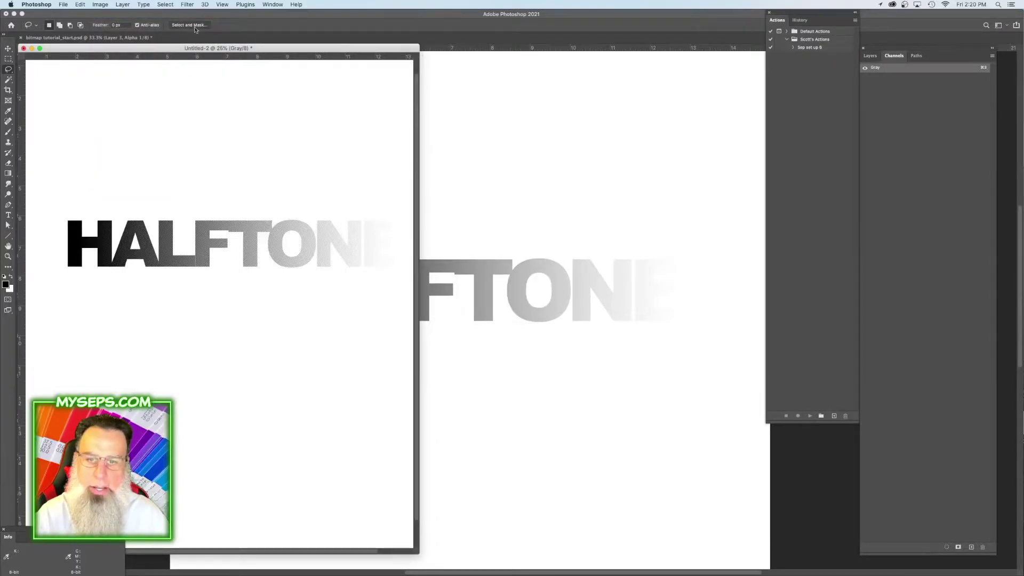
# Paste the halftoned lettering into the artwork's Alpha 1 channel and load that channel as a selection on the RGB composite.
pyautogui.click(519, 155)
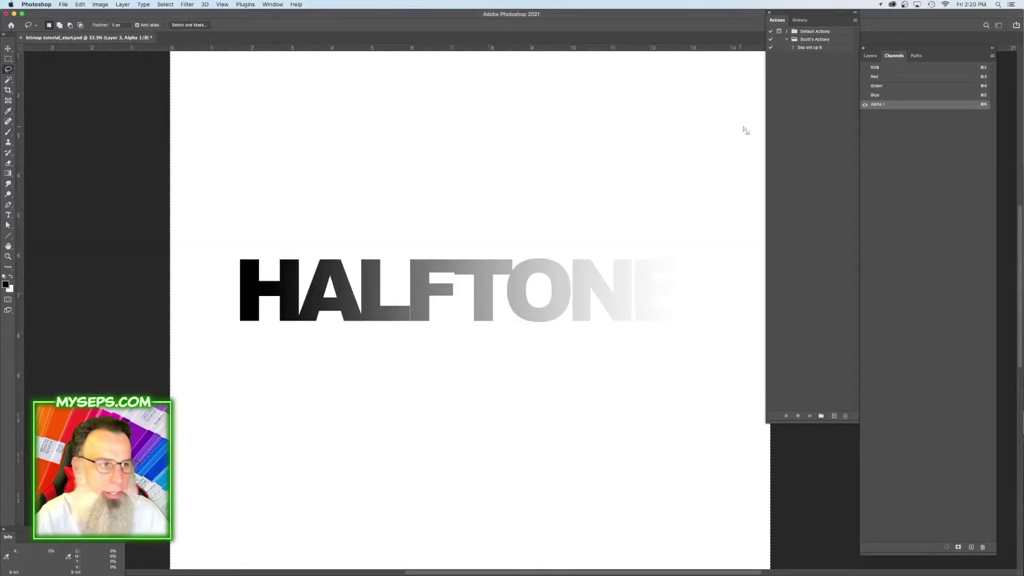
pyautogui.press('super+v')
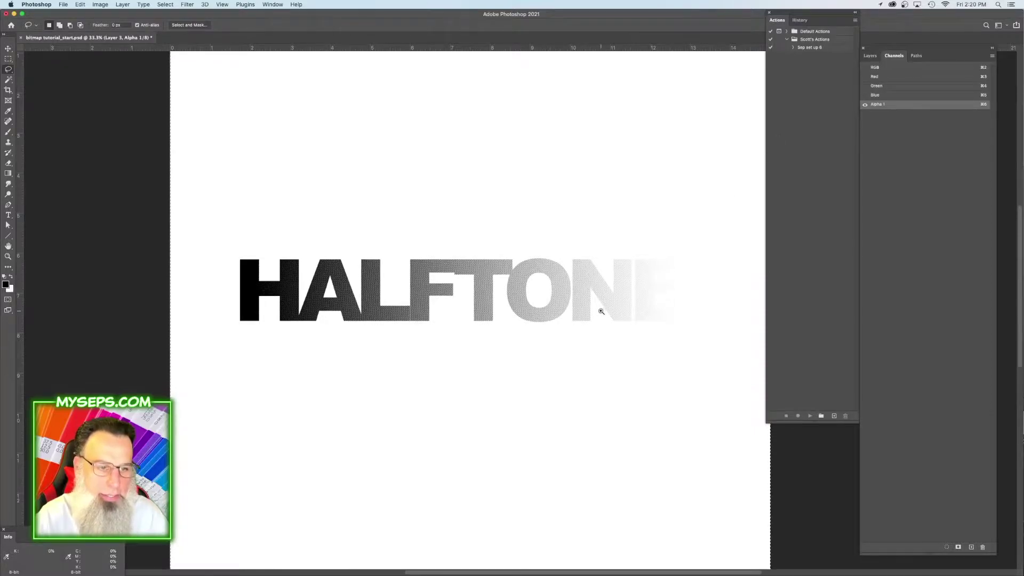
pyautogui.keyDown('super'); pyautogui.click(873, 104); pyautogui.keyUp('super')
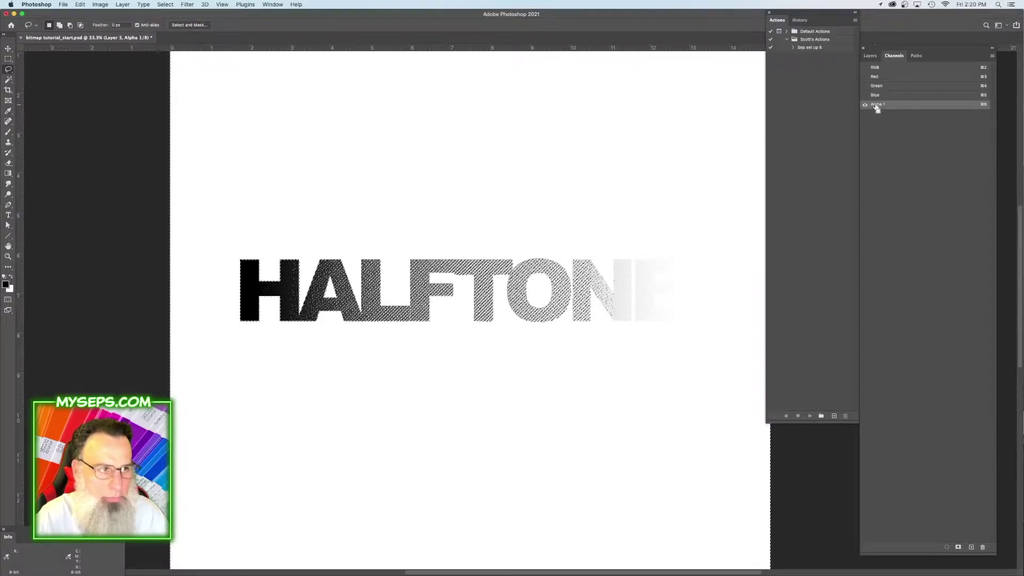
pyautogui.click(876, 68)
pyautogui.click(870, 55)
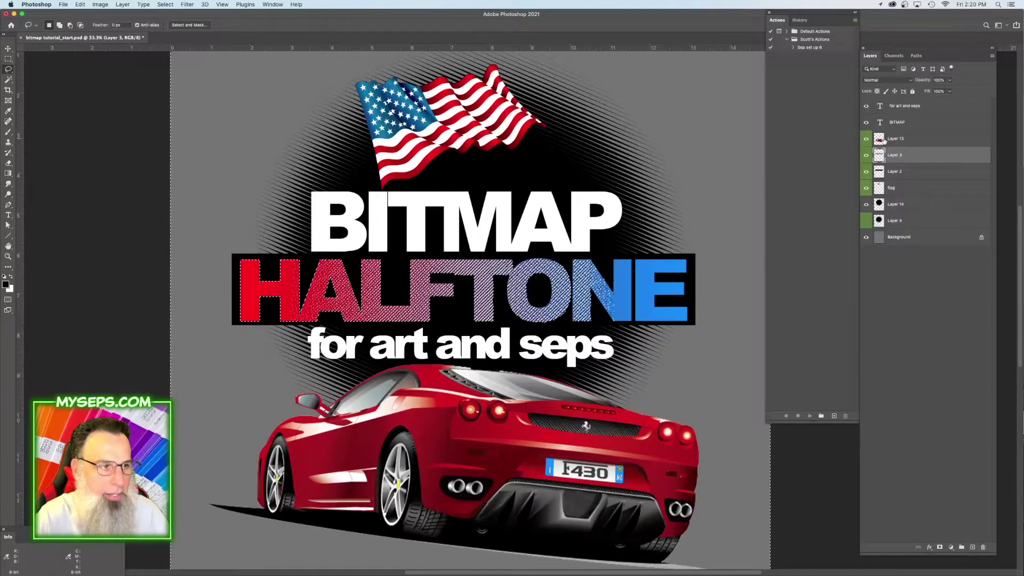
# Add a new layer above Layer 3, sample the red of the letter H, and hide Layer 3.
pyautogui.click(973, 547)
pyautogui.press('i')
pyautogui.click(248, 266)
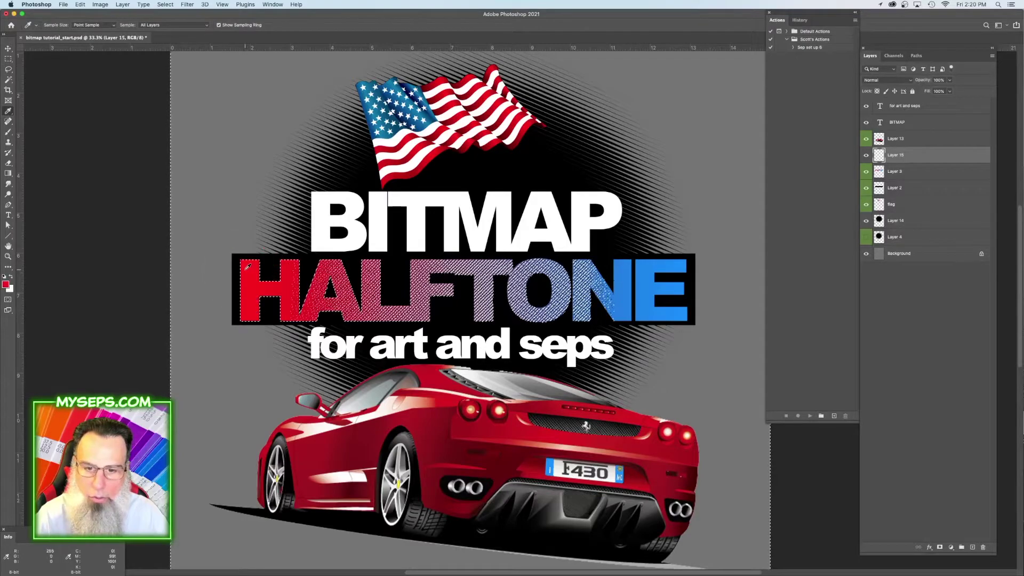
pyautogui.click(867, 171)
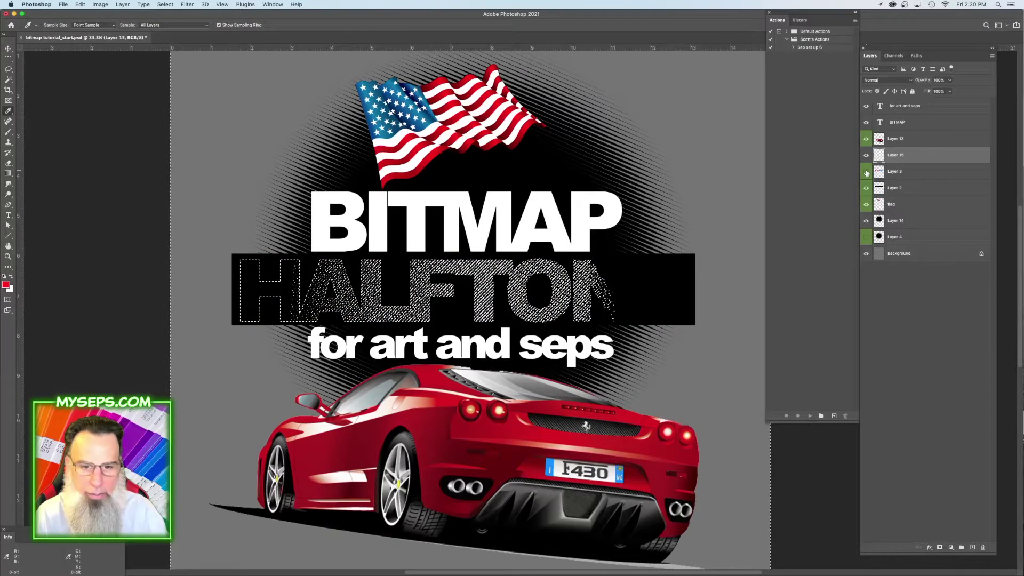
# Invert the halftone selection, fill it with the sampled red on the new layer, and deselect.
pyautogui.hotkey('alt', 'BackSpace')
pyautogui.press('super+z')
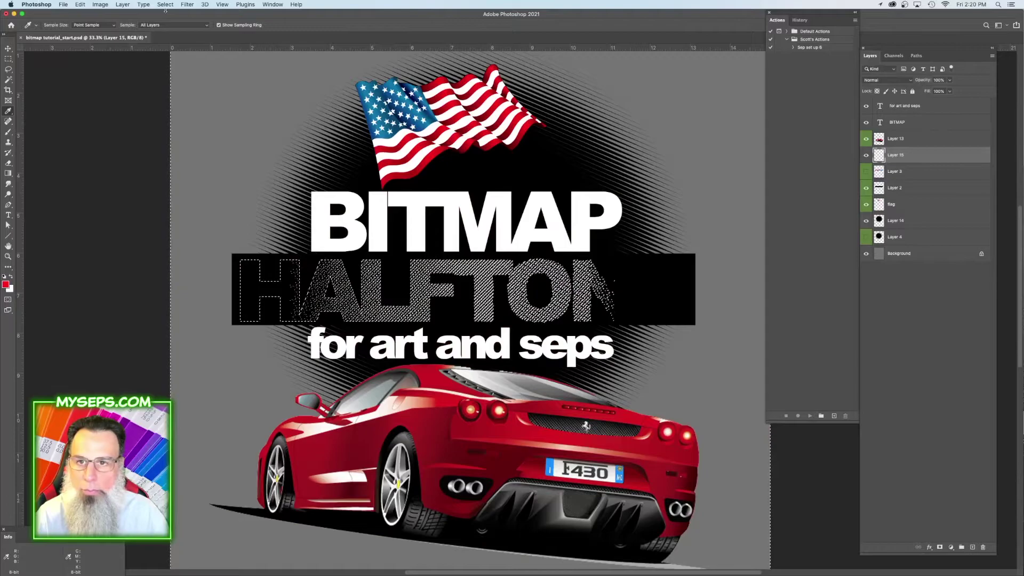
pyautogui.click(164, 5)
pyautogui.click(171, 36)
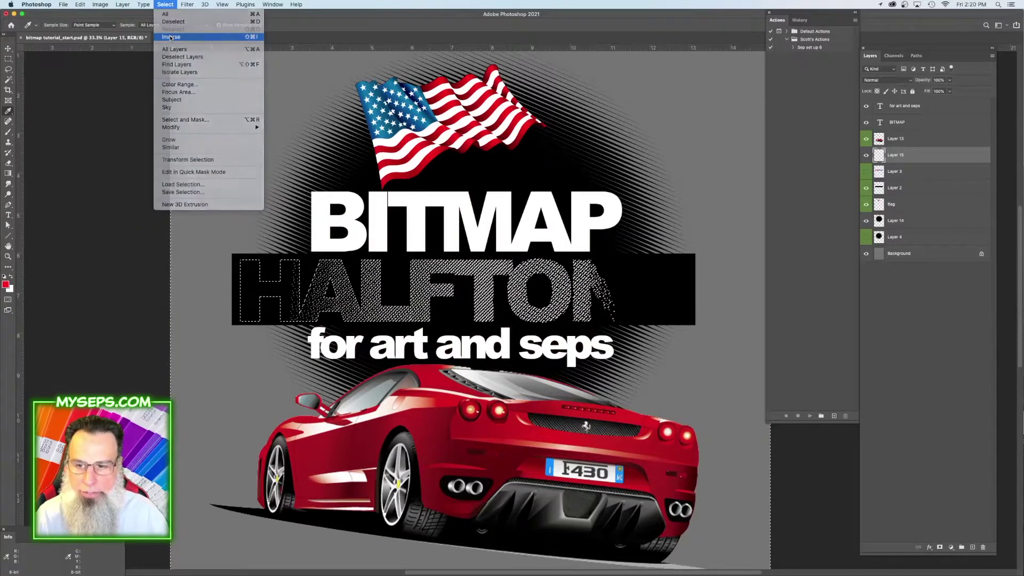
pyautogui.press('super+d')
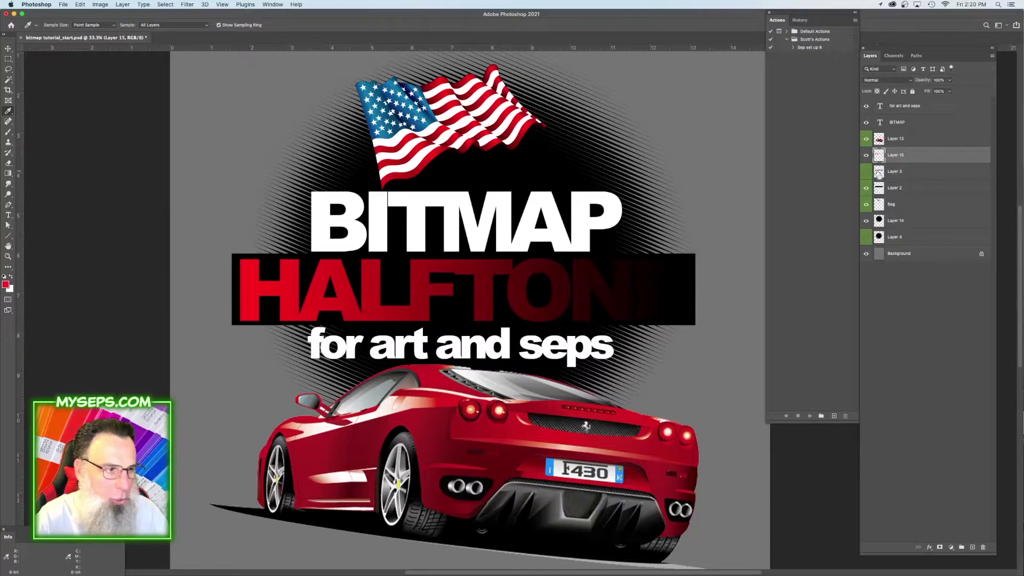
# Show Layer 3 instead of the red halftone layer, load its lettering as a selection with blue as foreground, and add a new layer.
pyautogui.click(866, 155)
pyautogui.click(867, 171)
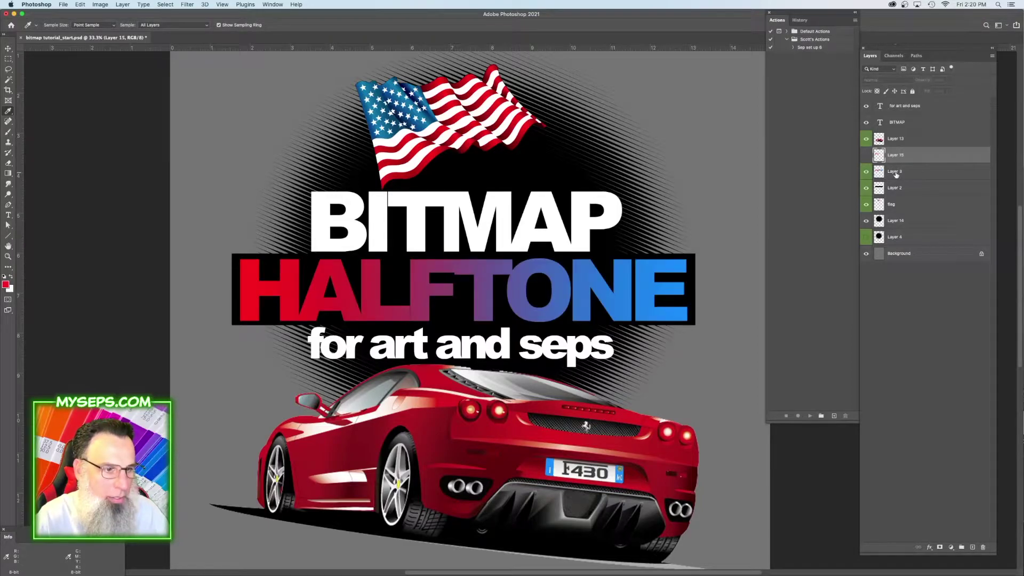
pyautogui.click(896, 171)
pyautogui.keyDown('super'); pyautogui.click(879, 171); pyautogui.keyUp('super')
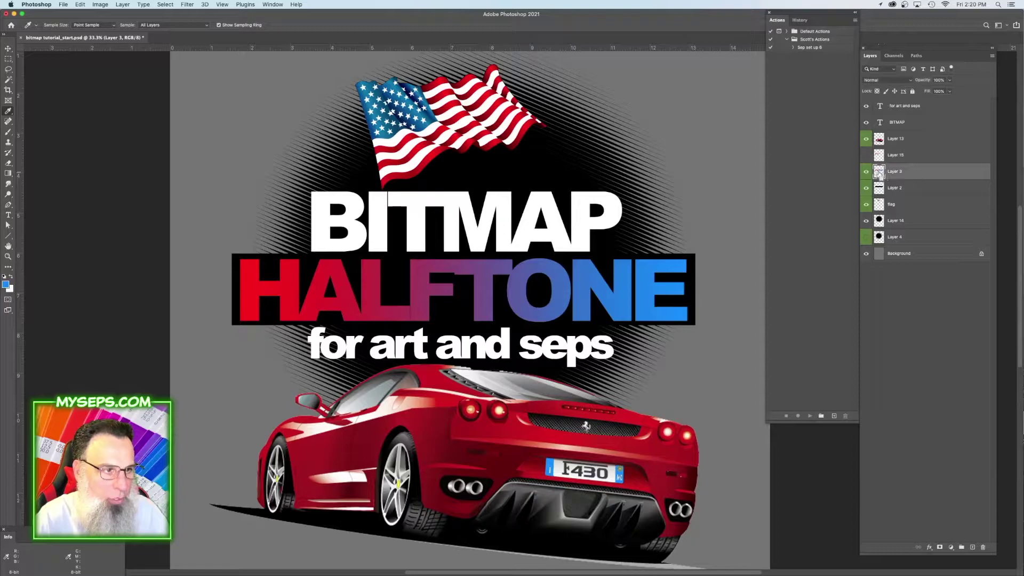
pyautogui.press('super+shift+alt+n')
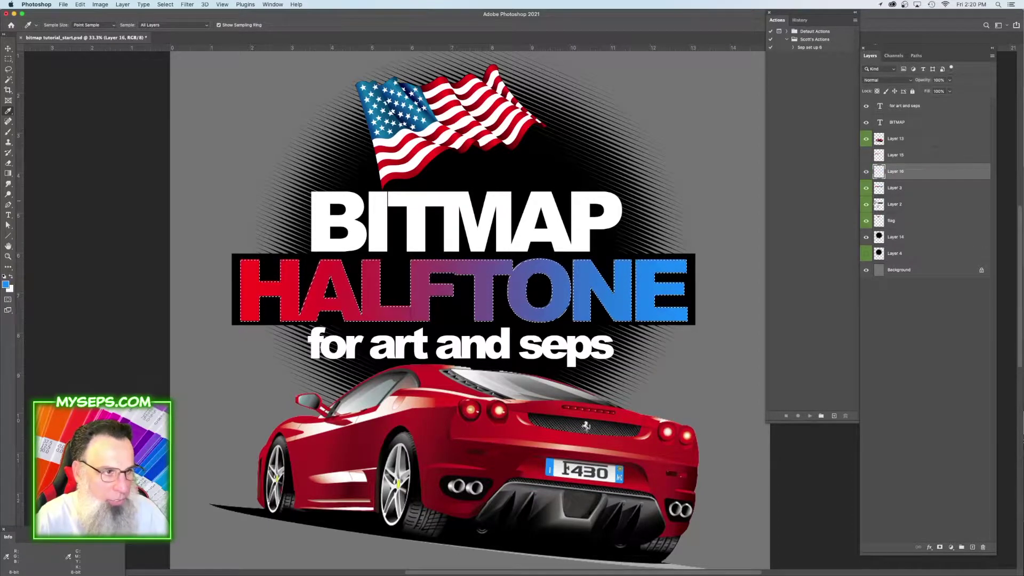
# Fill the selected HALFTONE lettering with blue on the new layer, deselect, and show the red halftone layer in place of Layer 3.
pyautogui.click(866, 188)
pyautogui.hotkey('alt', 'BackSpace')
pyautogui.press('super+d')
pyautogui.click(866, 155)
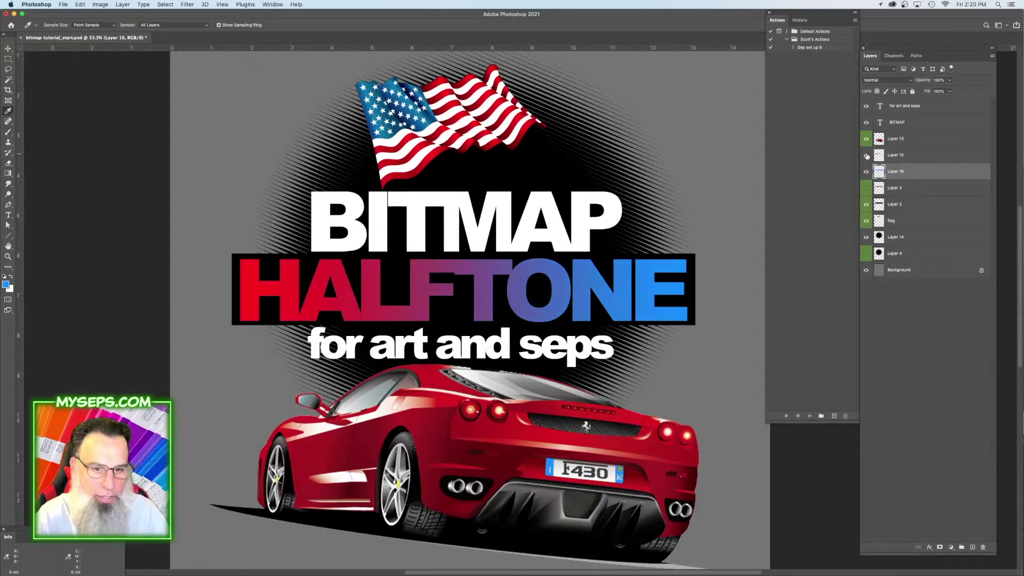
# Examine up close how the red halftone dots blend over the blue HALFTONE lettering from H to E.
pyautogui.scroll(1, 448, 303)
pyautogui.scroll(1, 160, 303)
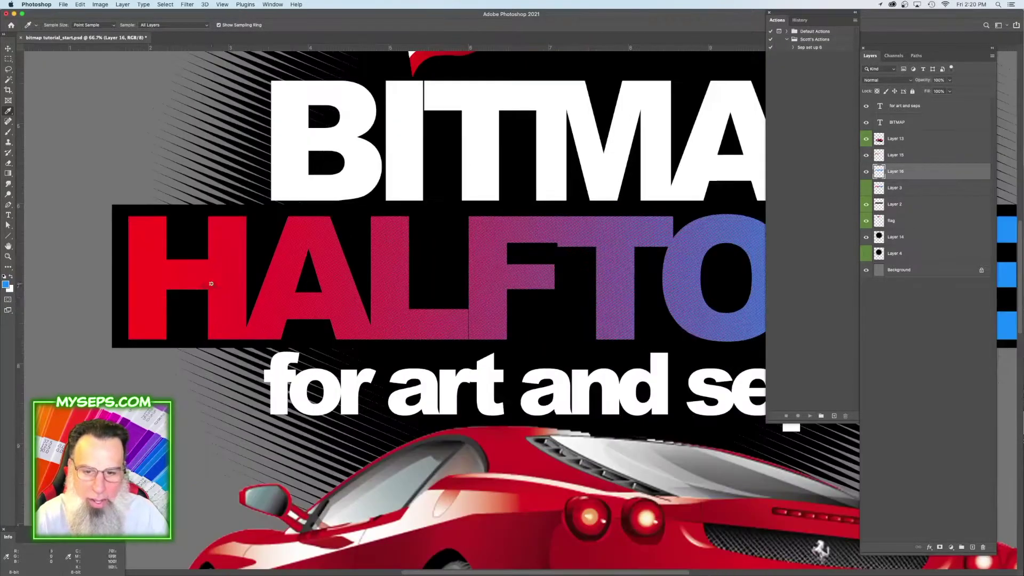
pyautogui.scroll(1, 548, 294)
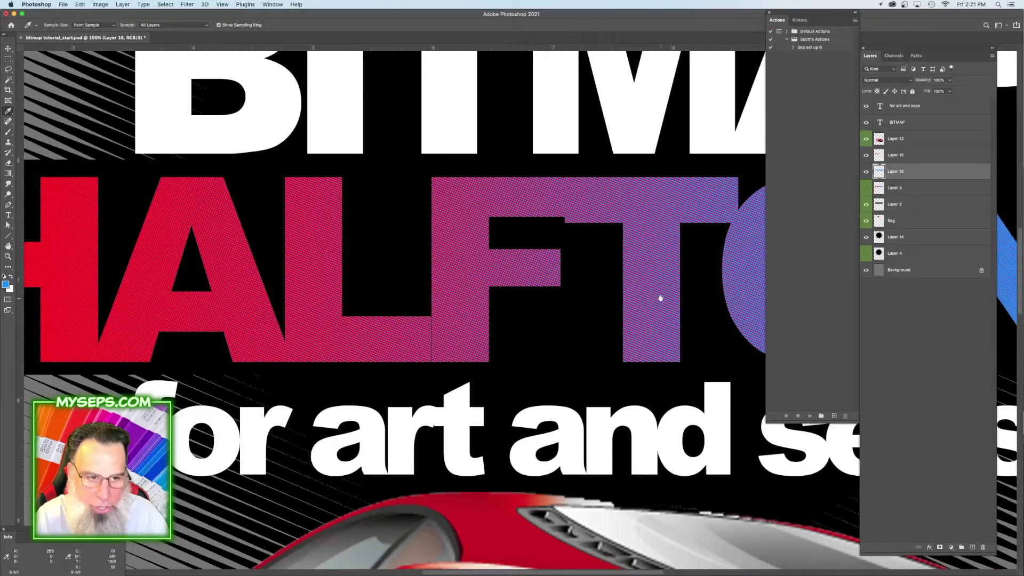
pyautogui.moveTo(661, 298); pyautogui.dragTo(334, 299)
pyautogui.moveTo(701, 302); pyautogui.dragTo(466, 311)
pyautogui.moveTo(347, 326); pyautogui.dragTo(531, 319)
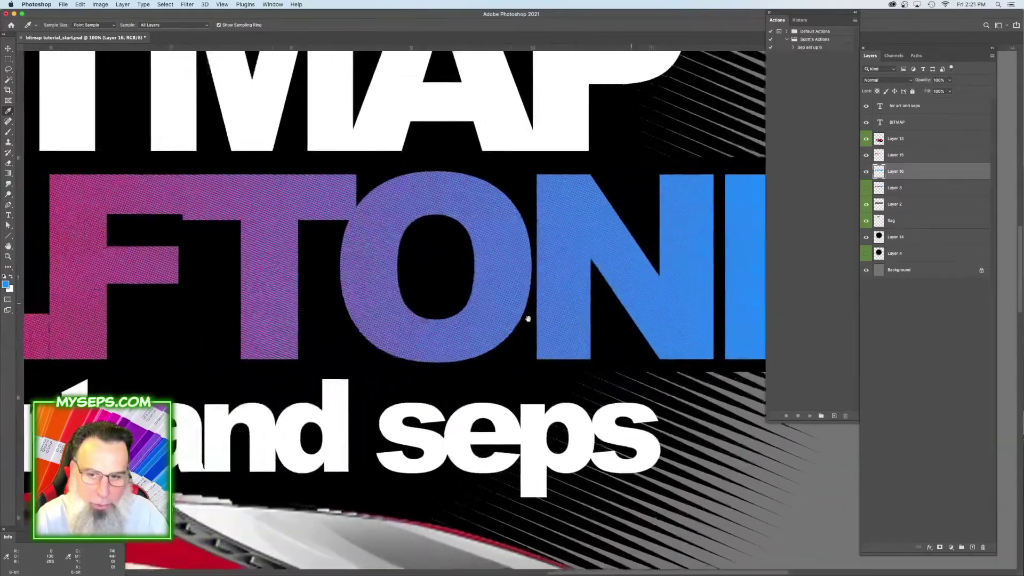
pyautogui.scroll(-1, 402, 313)
pyautogui.scroll(-1, 343, 291)
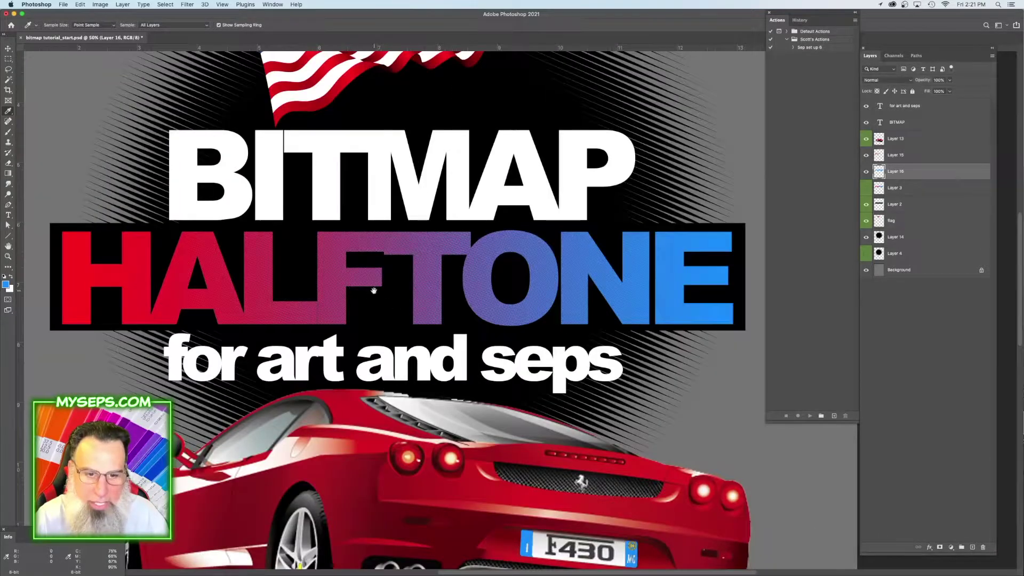
pyautogui.scroll(-1, 421, 297)
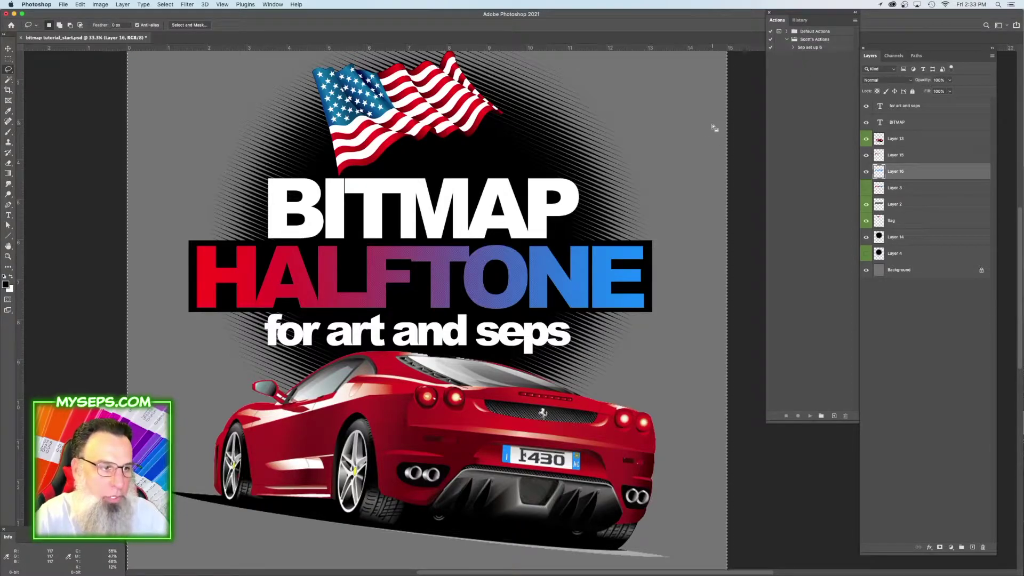
# Hide the black bar on Layer 2 and both HALFTONE lettering layers, Layer 16 and Layer 15.
pyautogui.click(866, 204)
pyautogui.click(867, 171)
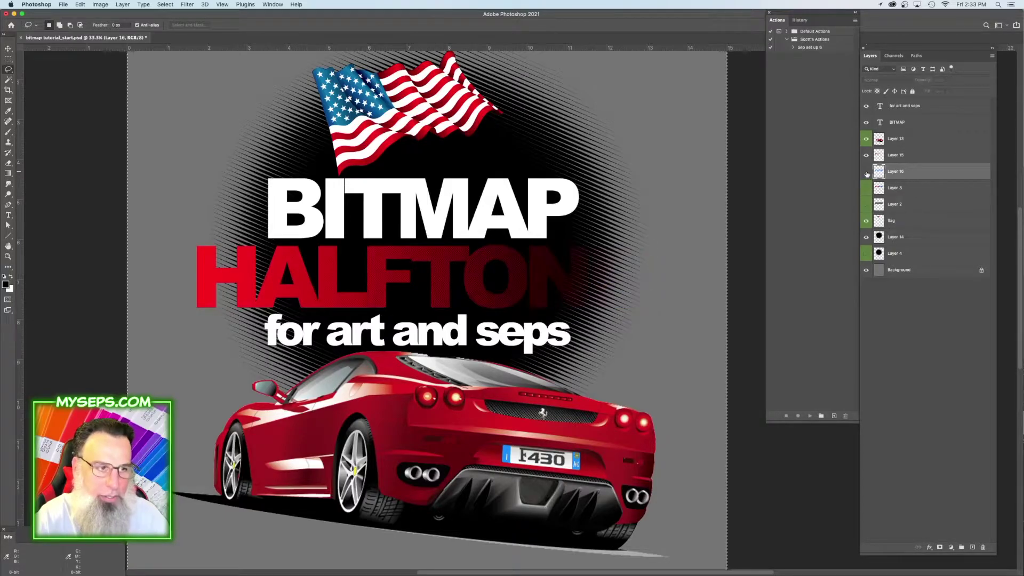
pyautogui.click(867, 156)
pyautogui.moveTo(582, 214); pyautogui.dragTo(590, 229)
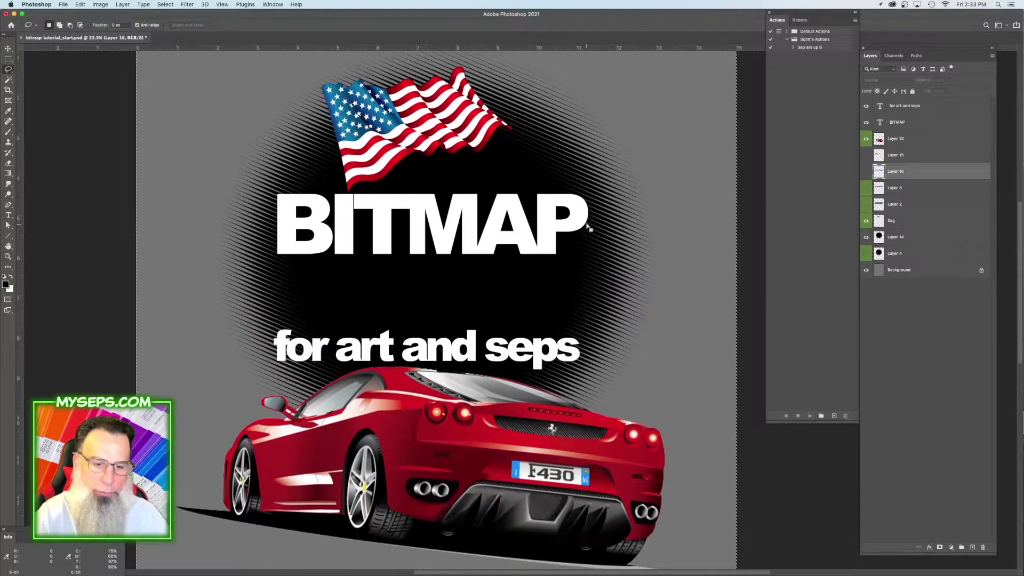
# Select the artwork's Reds with Color Range and save the selection as a new alpha channel.
pyautogui.click(894, 56)
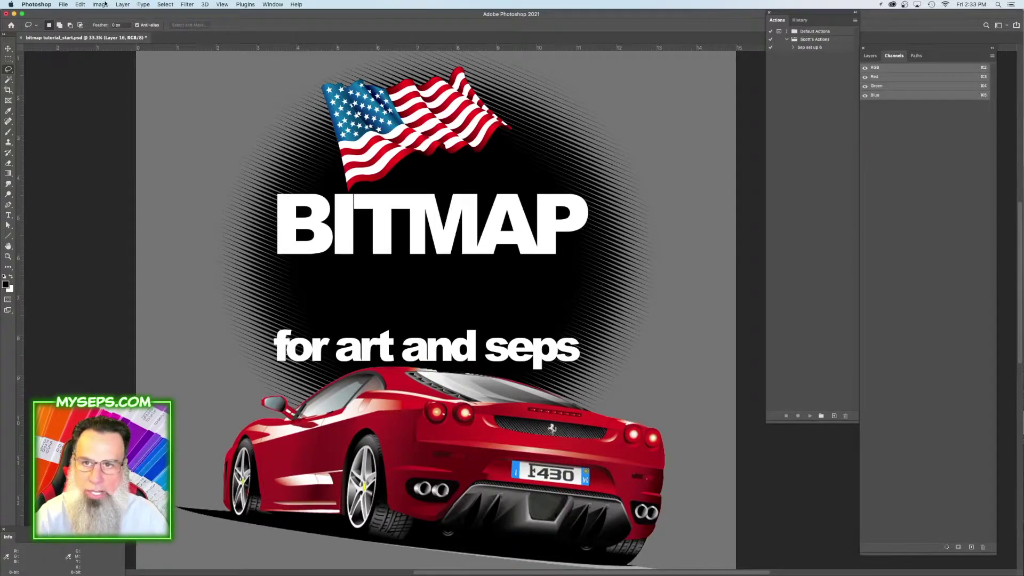
pyautogui.click(165, 5)
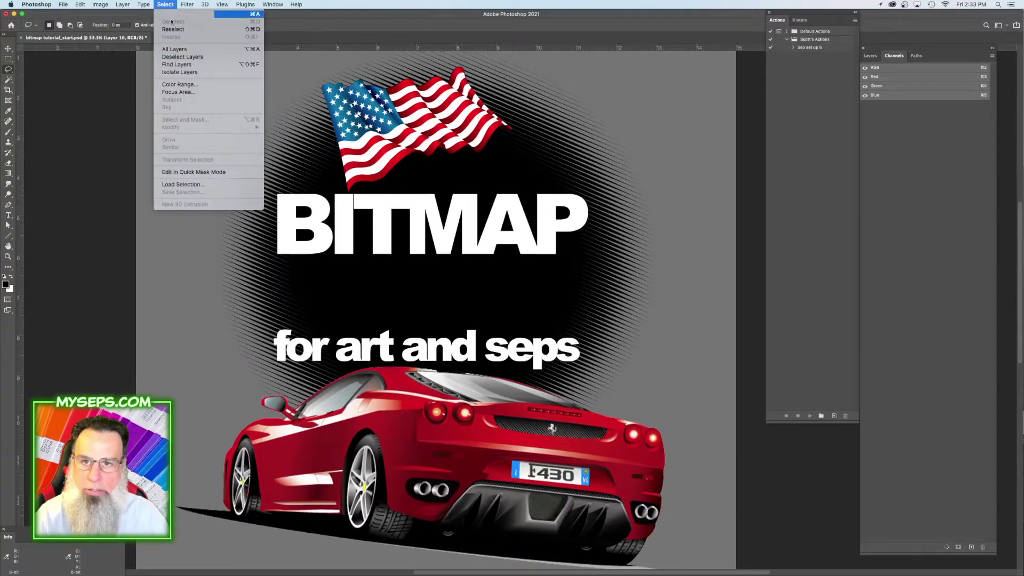
pyautogui.click(188, 86)
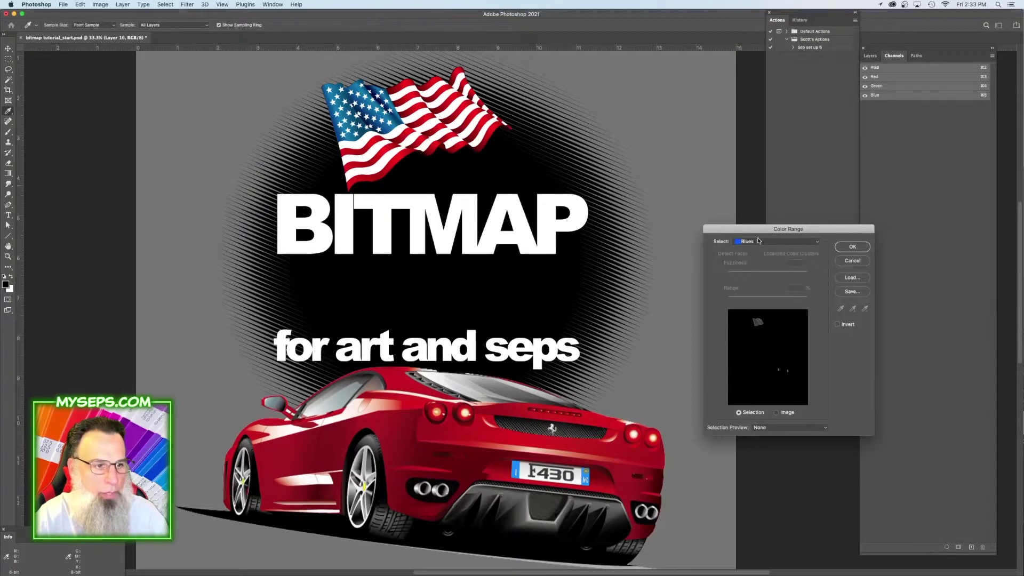
pyautogui.click(758, 241)
pyautogui.click(763, 207)
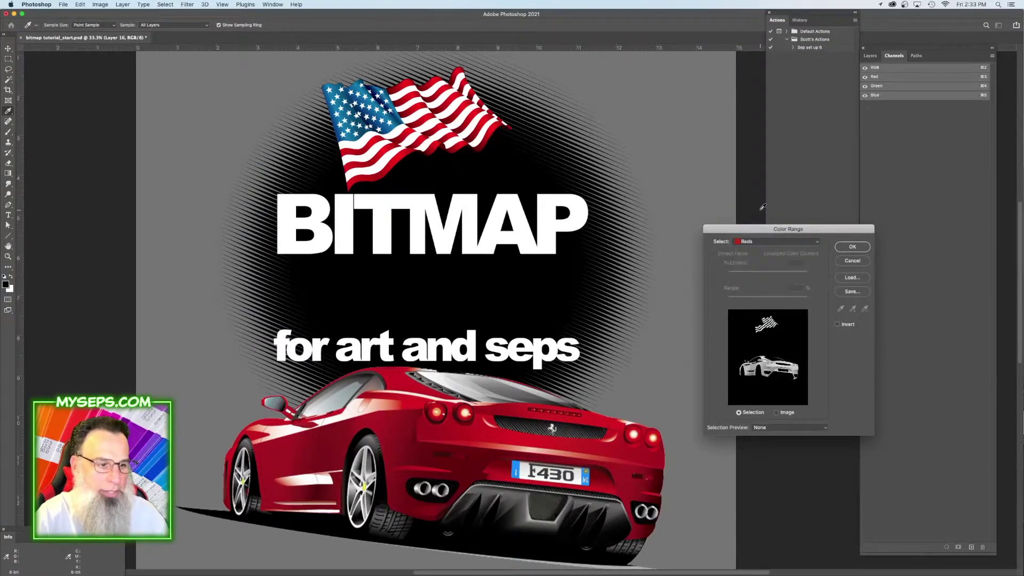
pyautogui.press('Return')
pyautogui.click(958, 546)
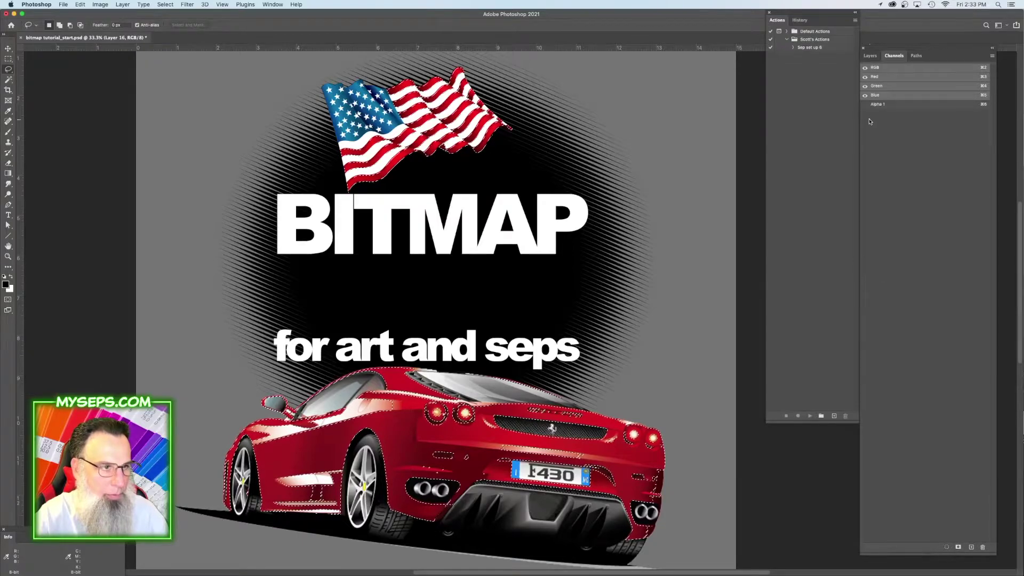
# Apply Levels to the Alpha 1 channel with black input 10 and white input about 113, then clear the selection.
pyautogui.click(877, 104)
pyautogui.press('super+a')
pyautogui.press('super+l')
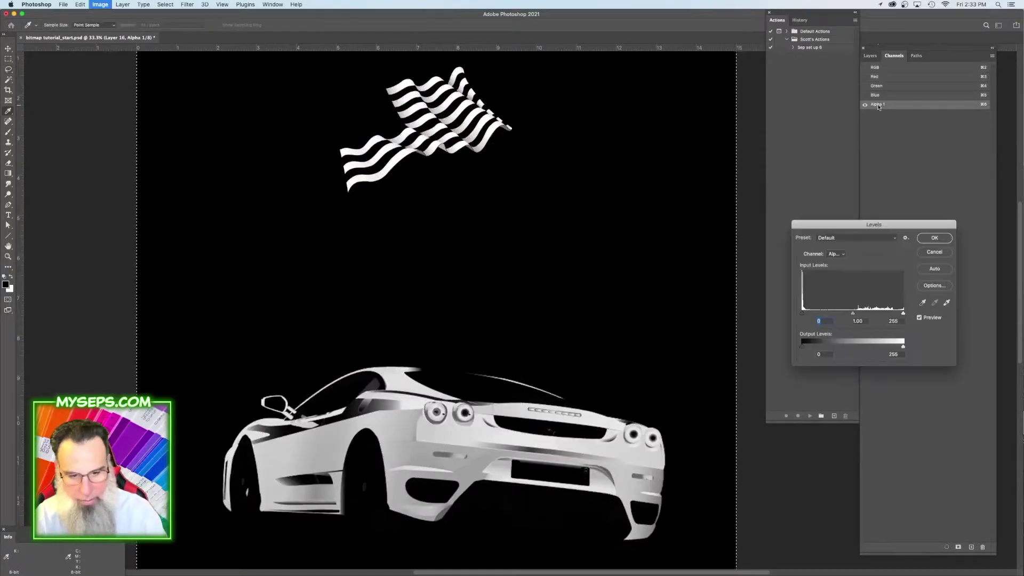
pyautogui.moveTo(903, 314); pyautogui.dragTo(847, 315)
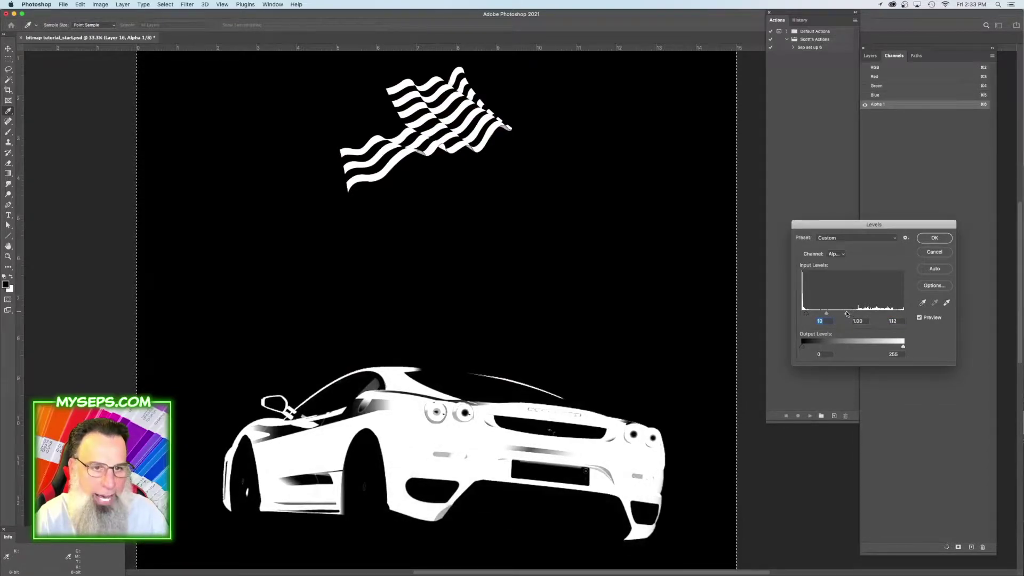
pyautogui.press('Return')
pyautogui.press('l')
pyautogui.press('super+d')
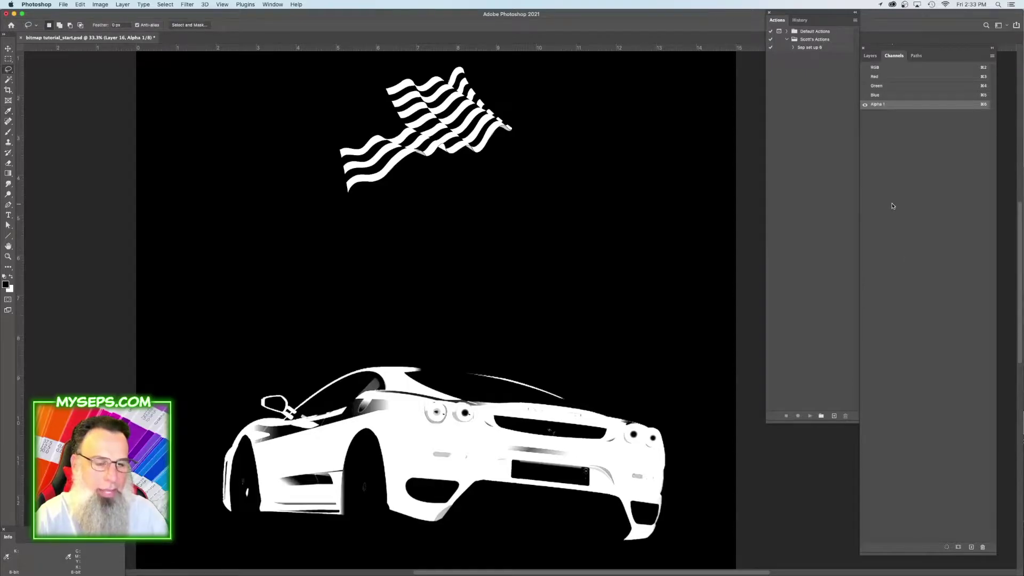
# Duplicate the Red channel, the one with the lightest grays in the car and flag stripes, as a new channel.
pyautogui.click(878, 87)
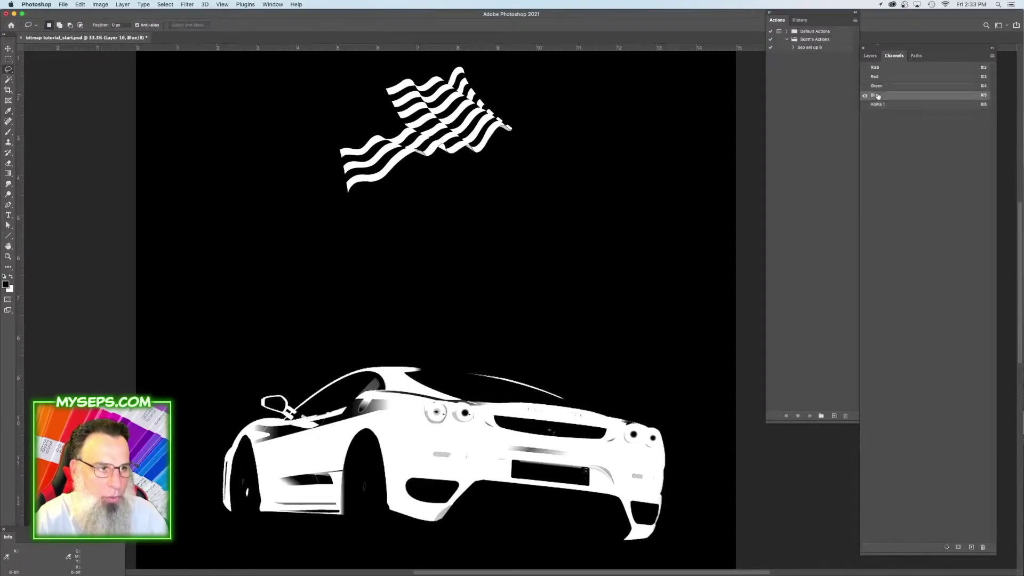
pyautogui.click(876, 77)
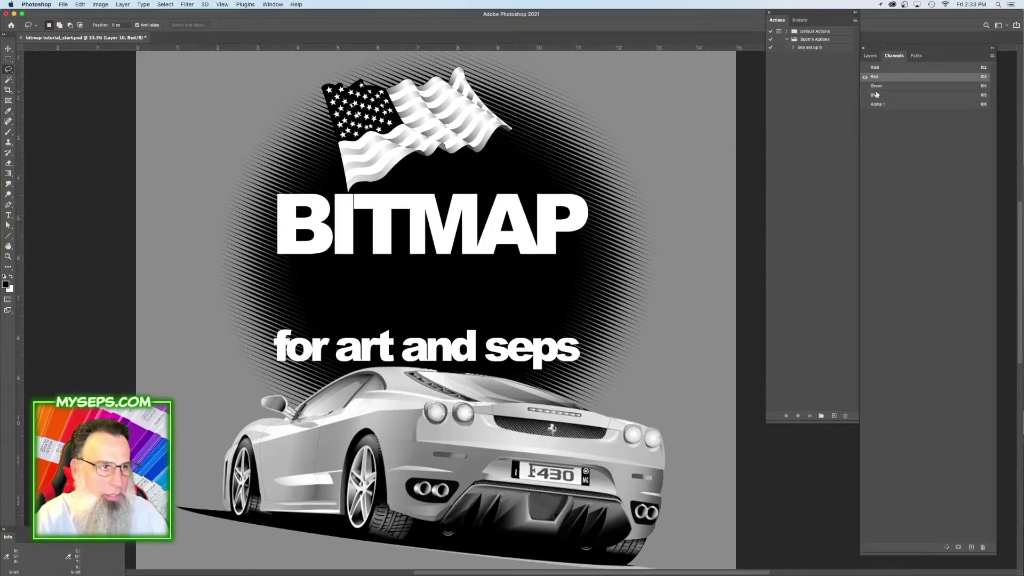
pyautogui.moveTo(879, 78); pyautogui.dragTo(971, 548)
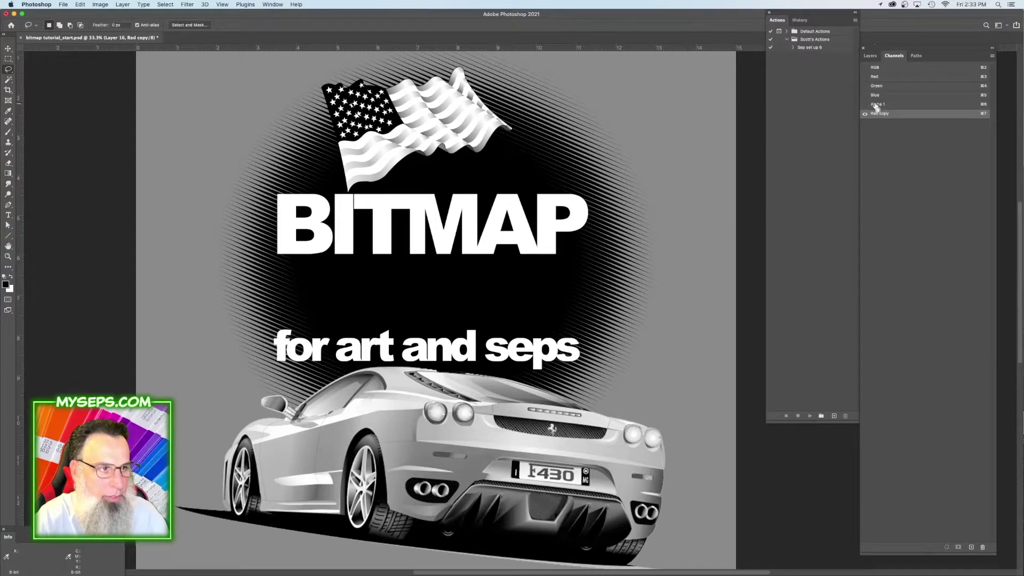
# Invert the red-areas selection, clear everything outside the reds to white in the Red copy channel, and deselect.
pyautogui.click(166, 4)
pyautogui.click(170, 37)
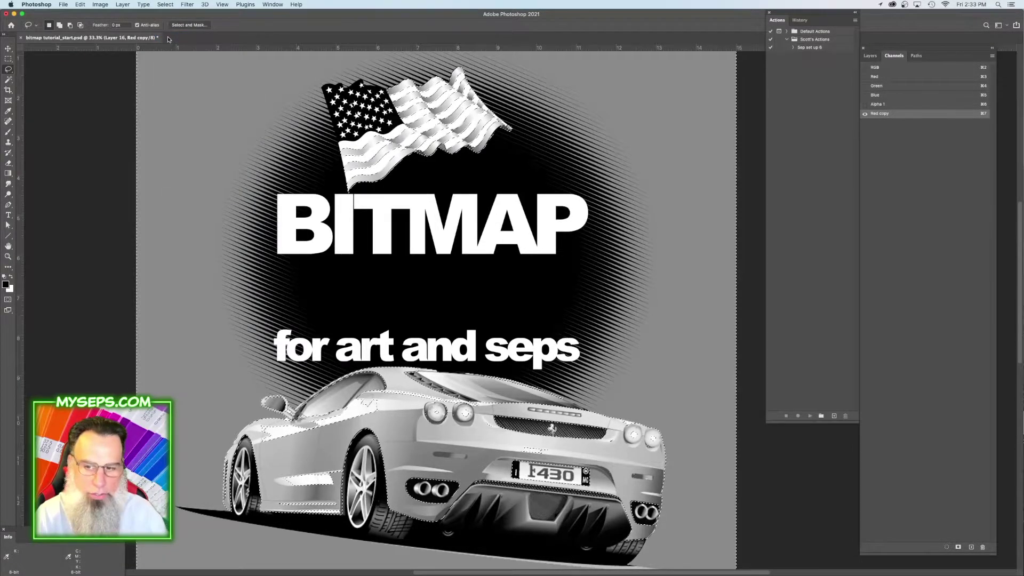
pyautogui.press('Delete')
pyautogui.press('super+d')
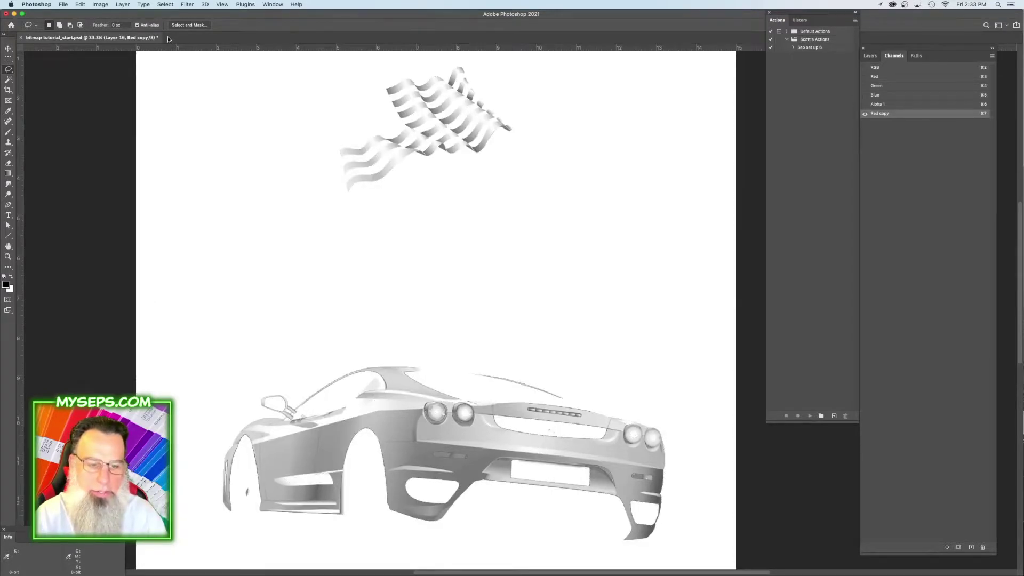
# Compare the Red copy channel with Alpha 1 and invert the whole Red copy channel's tones.
pyautogui.click(883, 106)
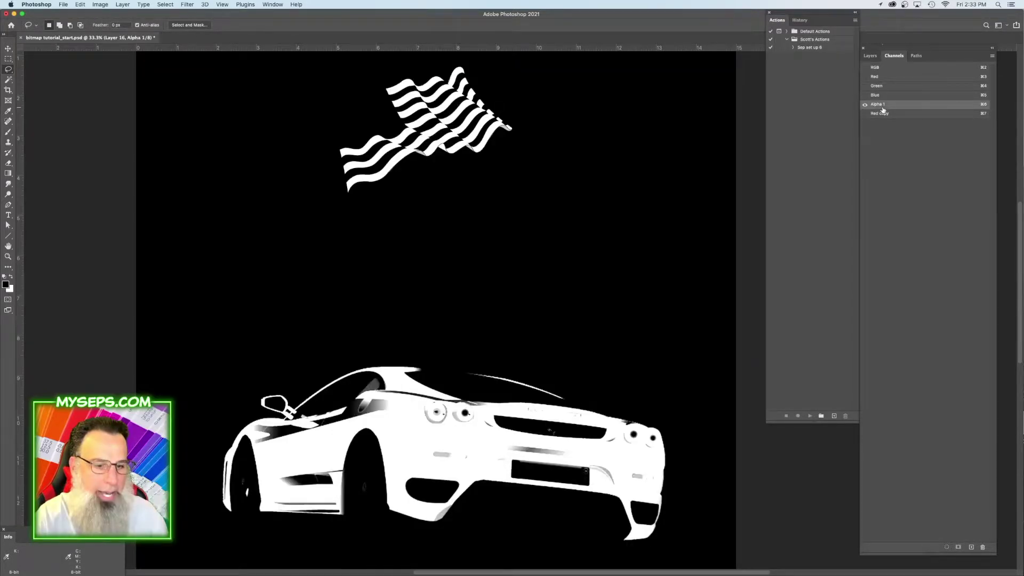
pyautogui.click(884, 115)
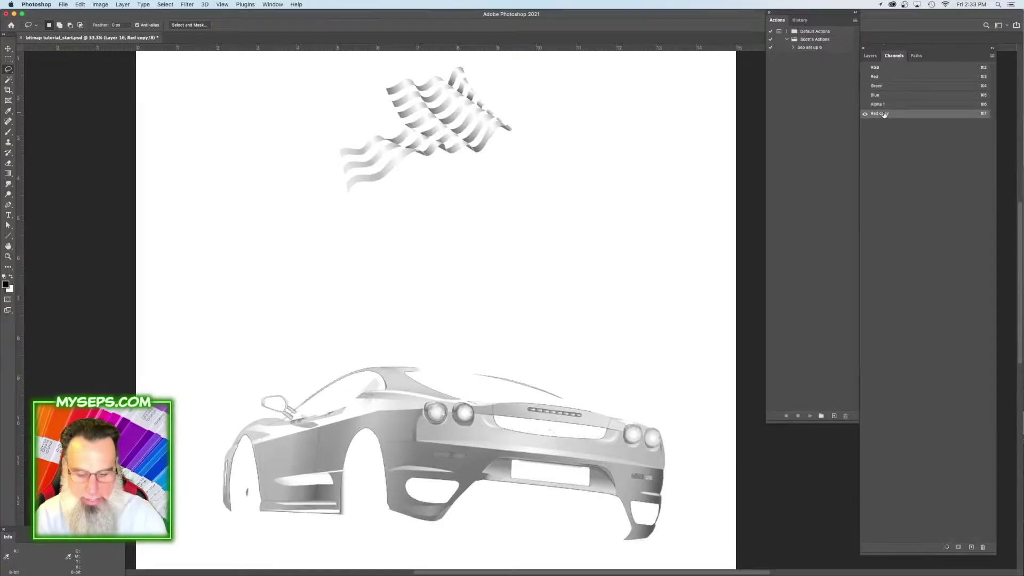
pyautogui.press('super+a')
pyautogui.press('super+i')
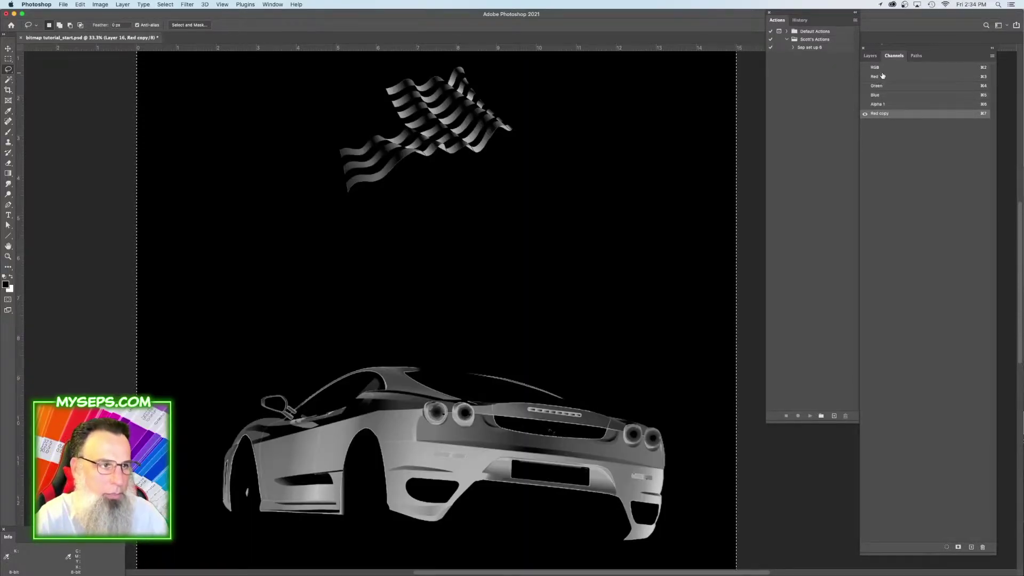
pyautogui.press('super+2')
# Copy the entire Alpha 1 channel and paste it into a new grayscale document.
pyautogui.click(880, 105)
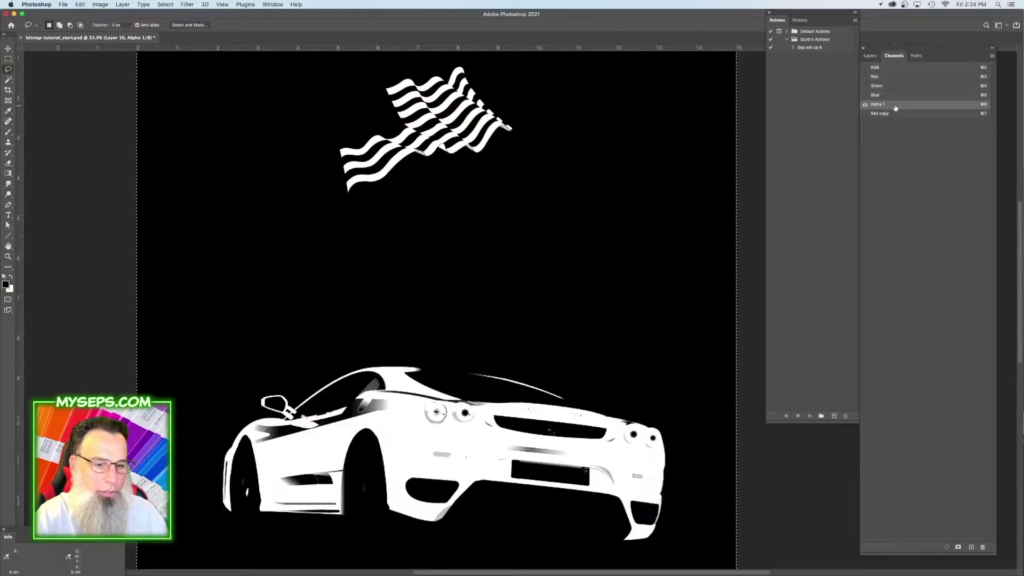
pyautogui.keyDown('super'); pyautogui.click(880, 105); pyautogui.keyUp('super')
pyautogui.press('super+a')
pyautogui.click(63, 4)
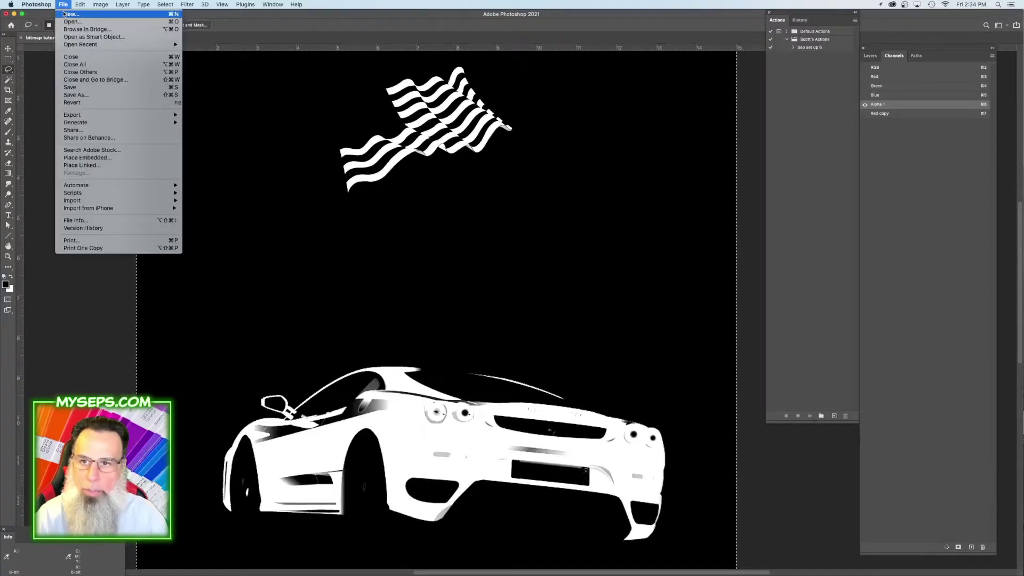
pyautogui.click(64, 13)
pyautogui.press('Return')
pyautogui.press('super+v')
# Flatten the pasted Alpha 1 image and convert it to Bitmap with a 45 lines/inch, 22.5° Ellipse halftone screen.
pyautogui.click(100, 4)
pyautogui.click(202, 17)
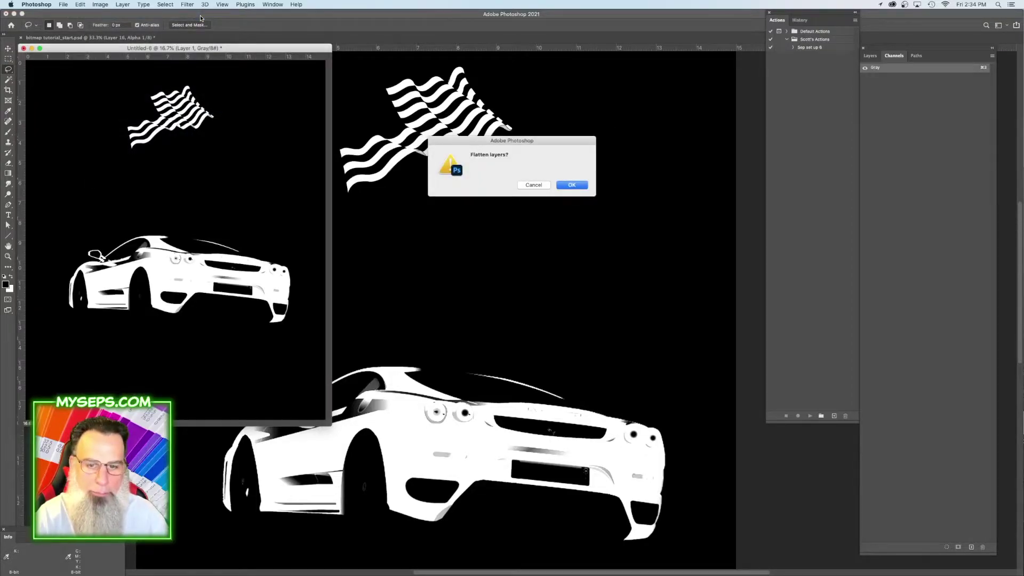
pyautogui.press('Return')
pyautogui.press('Return')
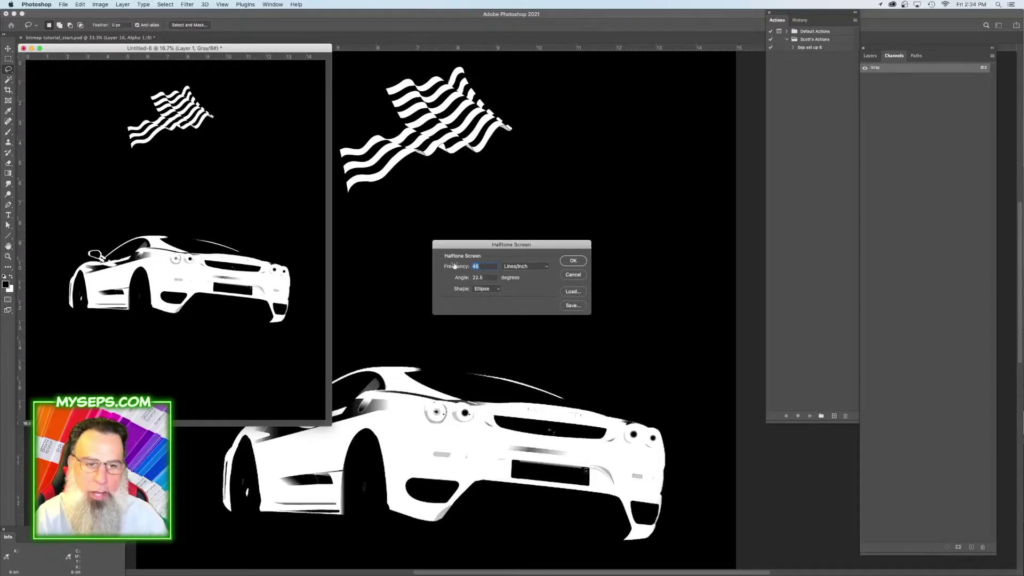
pyautogui.click(563, 261)
# Convert the Alpha 1 bitmap back to Grayscale at size ratio 1 and paste it over the Alpha 1 channel in the artwork.
pyautogui.click(101, 5)
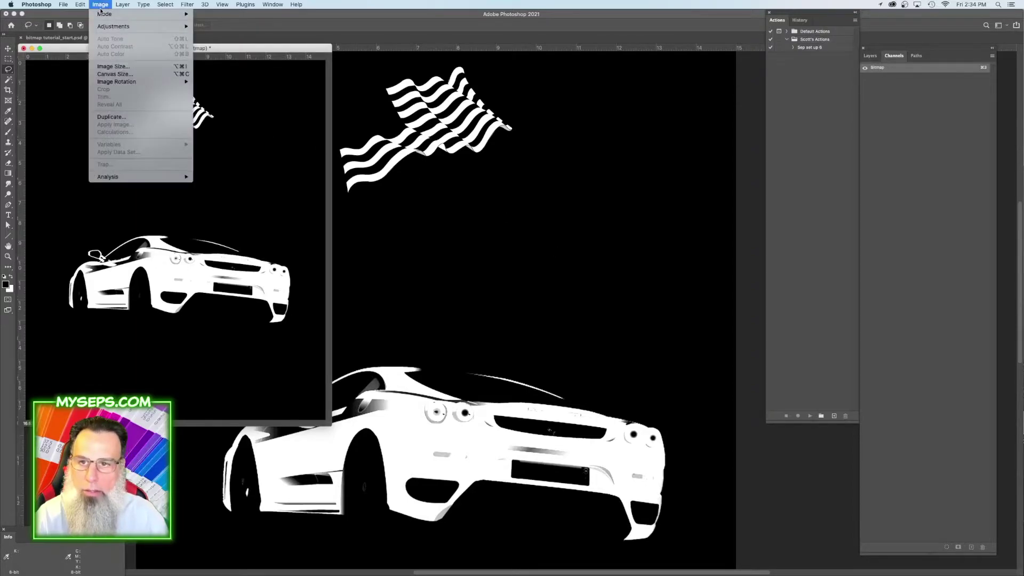
pyautogui.moveTo(109, 13)
pyautogui.click(224, 24)
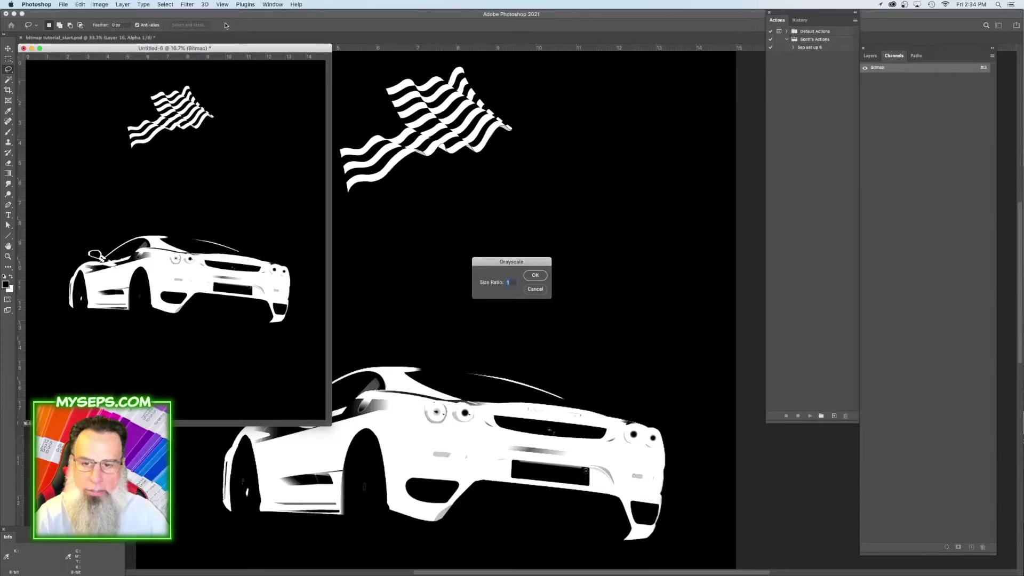
pyautogui.press('Return')
pyautogui.press('super+c')
pyautogui.click(484, 172)
pyautogui.press('super+a')
pyautogui.press('super+v')
# Copy the inverted Red copy channel and paste it into a new grayscale document.
pyautogui.click(881, 114)
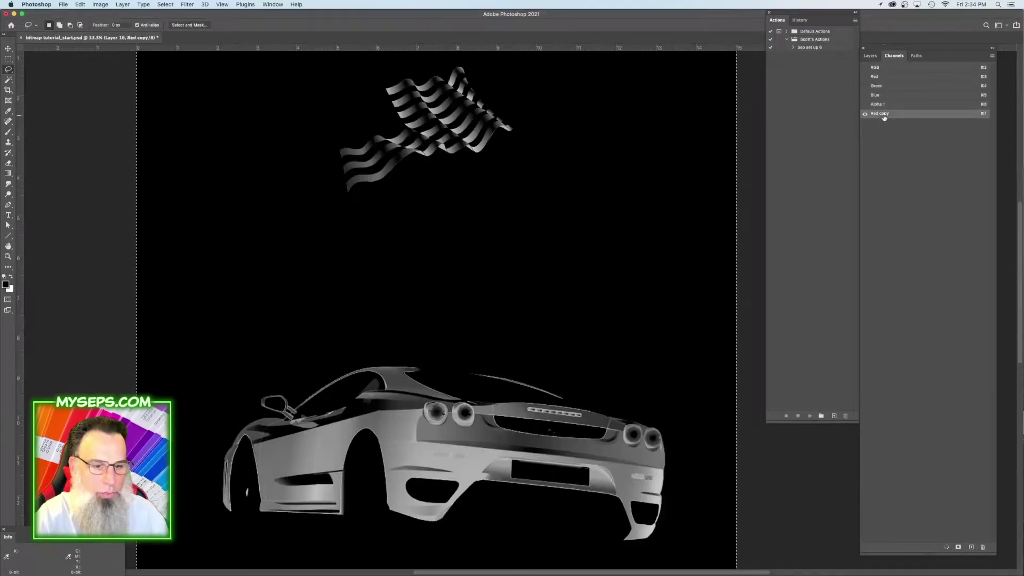
pyautogui.click(63, 4)
pyautogui.click(68, 16)
pyautogui.press('Return')
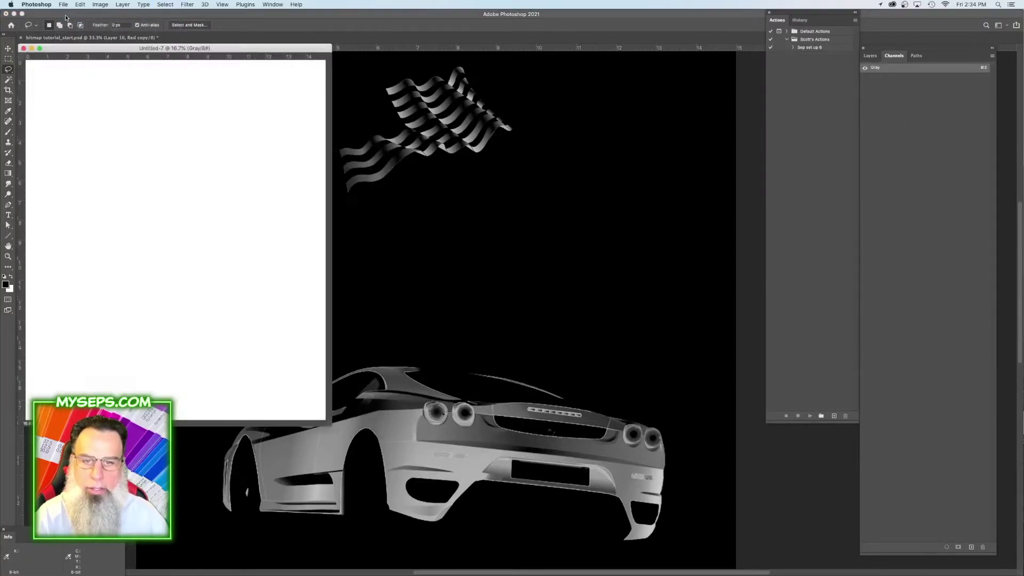
pyautogui.press('super+v')
# Flatten the pasted Red copy image and convert it to Bitmap with a 45 lines/inch, 22.5° Ellipse halftone screen.
pyautogui.click(100, 5)
pyautogui.moveTo(103, 15)
pyautogui.click(203, 15)
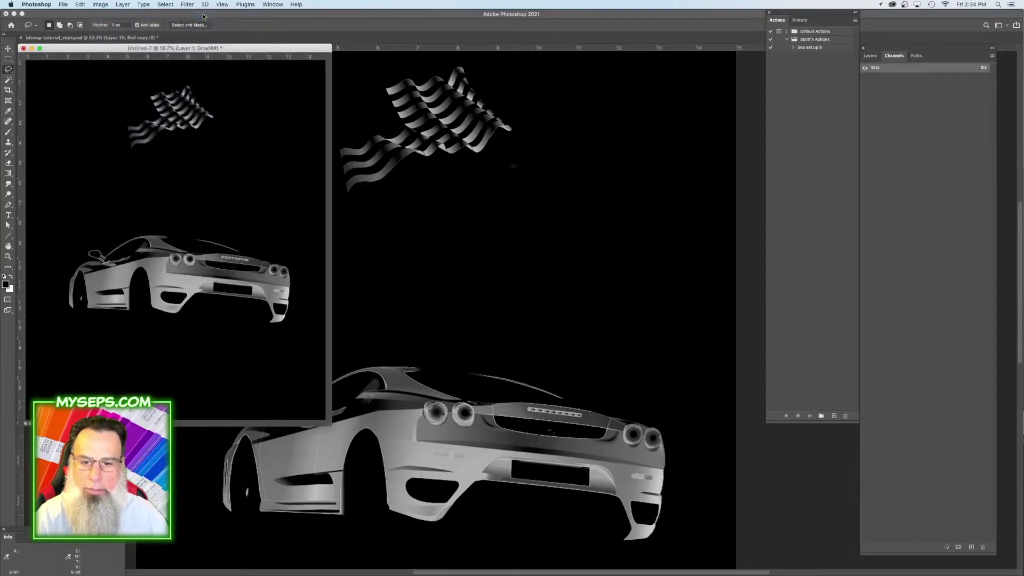
pyautogui.press('Return')
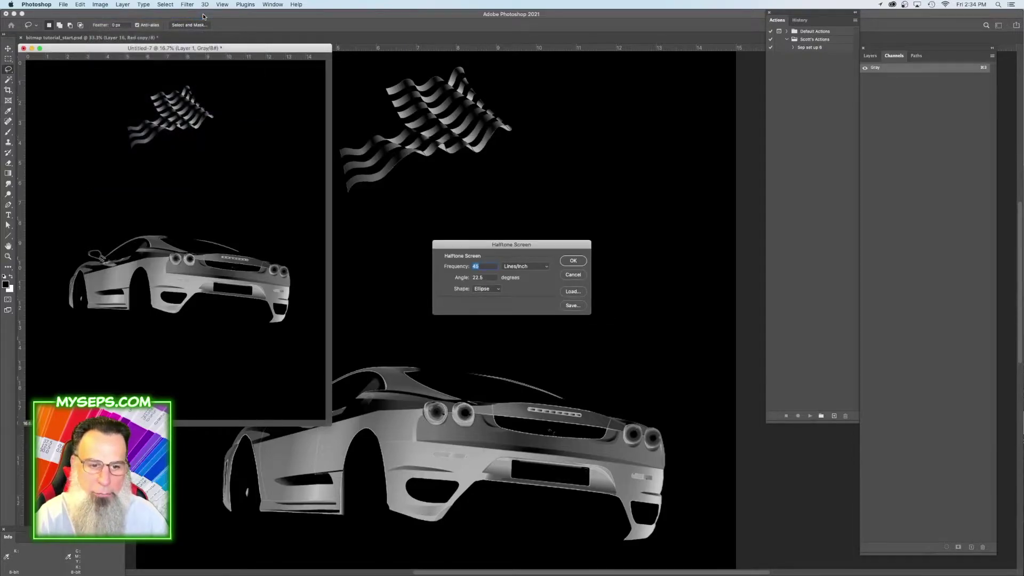
pyautogui.press('Return')
# Convert the Red copy bitmap back to Grayscale at size ratio 1 and paste it over the artwork's Red copy channel.
pyautogui.click(100, 4)
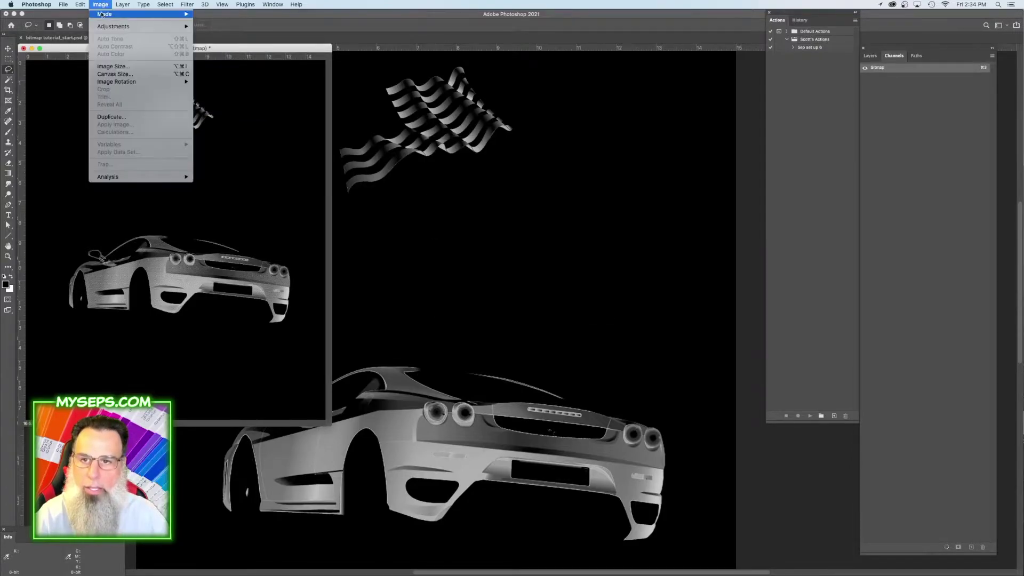
pyautogui.moveTo(105, 15)
pyautogui.click(233, 24)
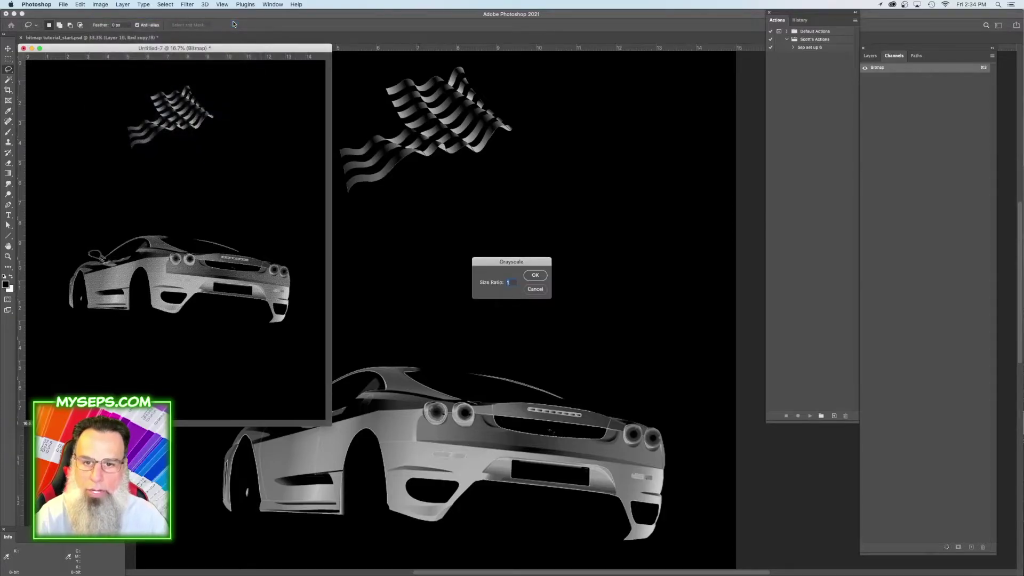
pyautogui.press('Return')
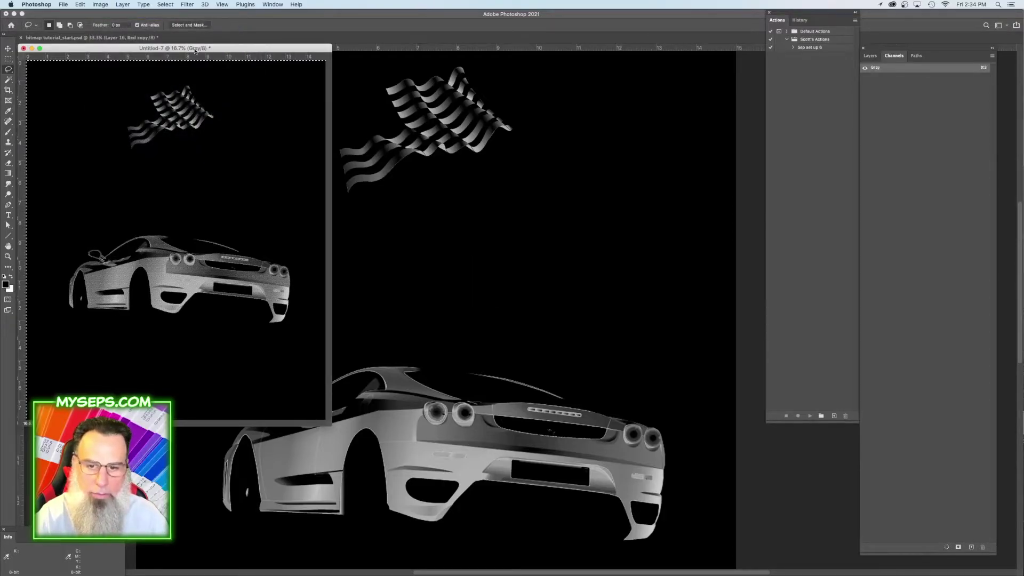
pyautogui.click(439, 154)
pyautogui.press('super+v')
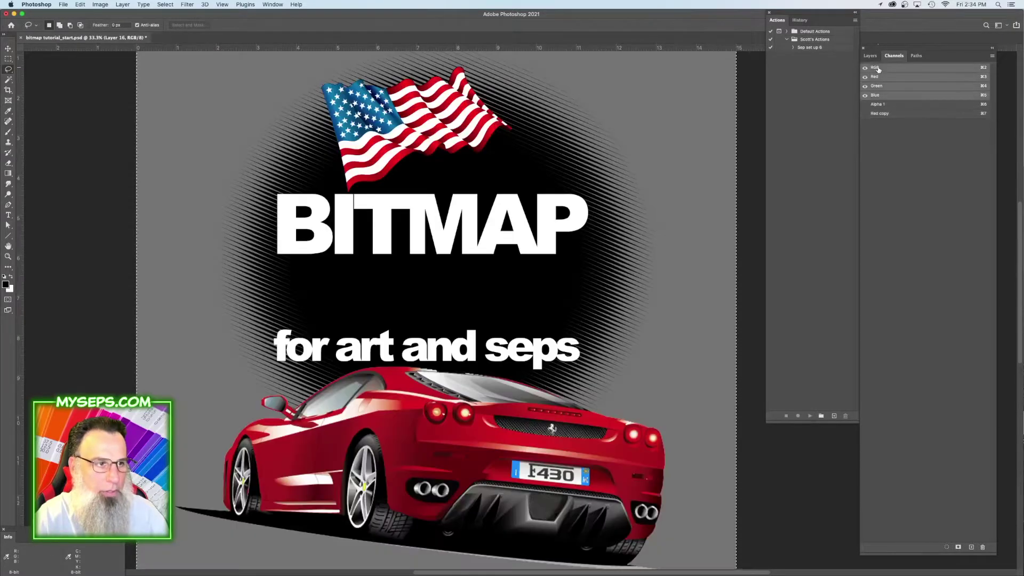
# Return to the RGB composite, hide the car on Layer 13, and add a new layer above it.
pyautogui.click(875, 68)
pyautogui.click(871, 56)
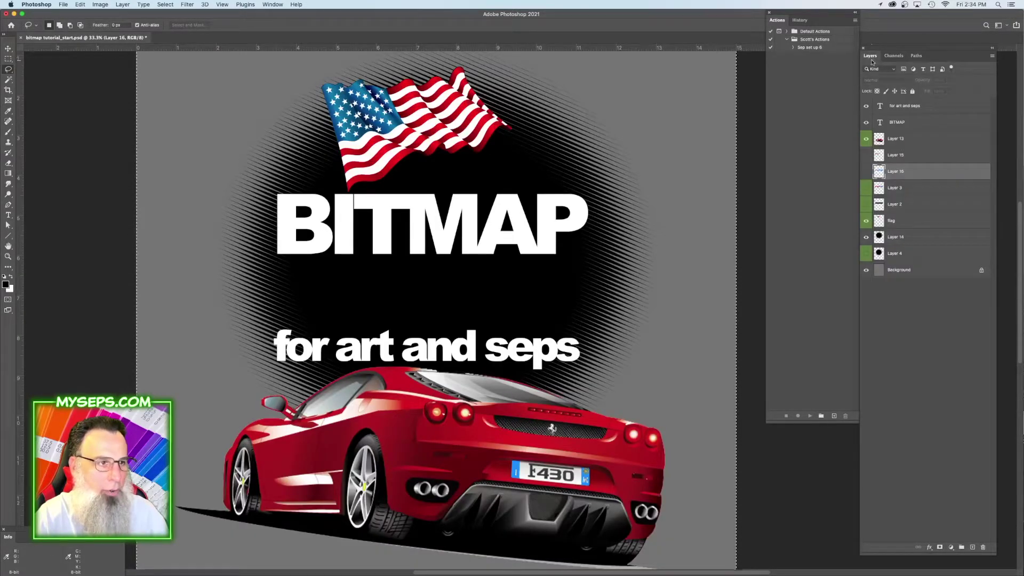
pyautogui.click(866, 139)
pyautogui.click(902, 139)
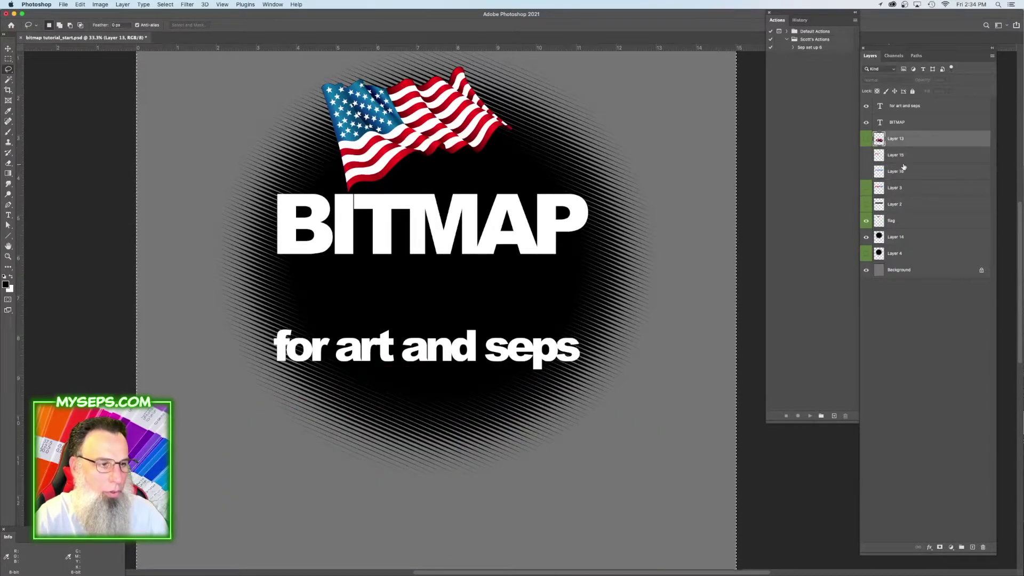
pyautogui.click(972, 548)
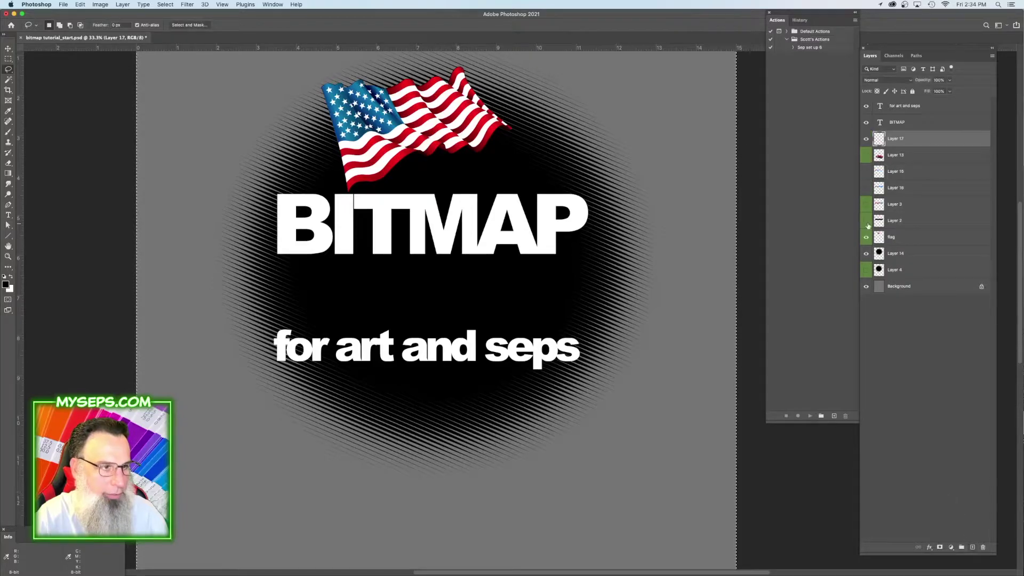
# Load the Alpha 1 halftone channel as a selection for the new layer and hide the flag layer.
pyautogui.click(894, 56)
pyautogui.keyDown('super'); pyautogui.click(880, 114); pyautogui.keyUp('super')
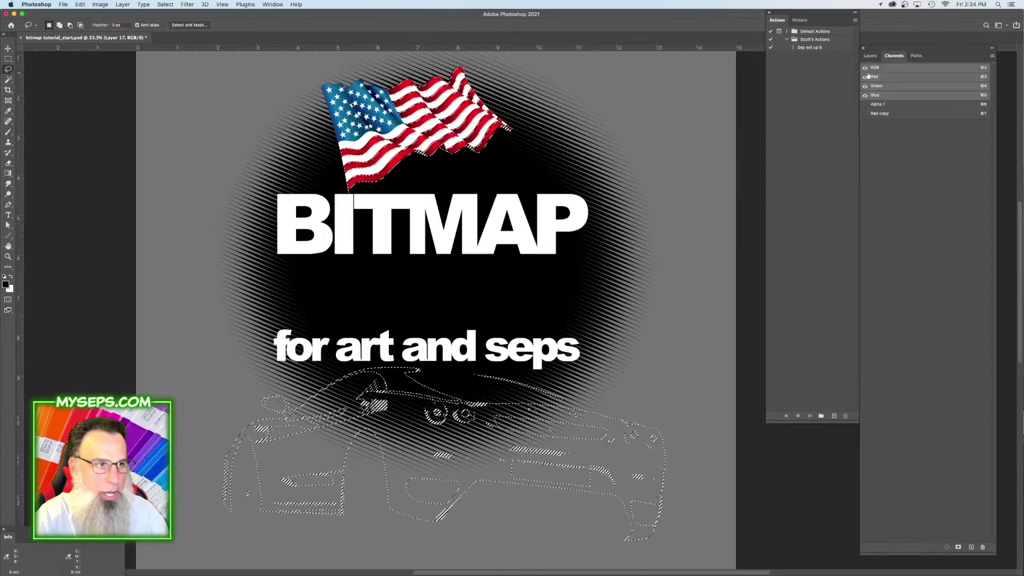
pyautogui.click(870, 55)
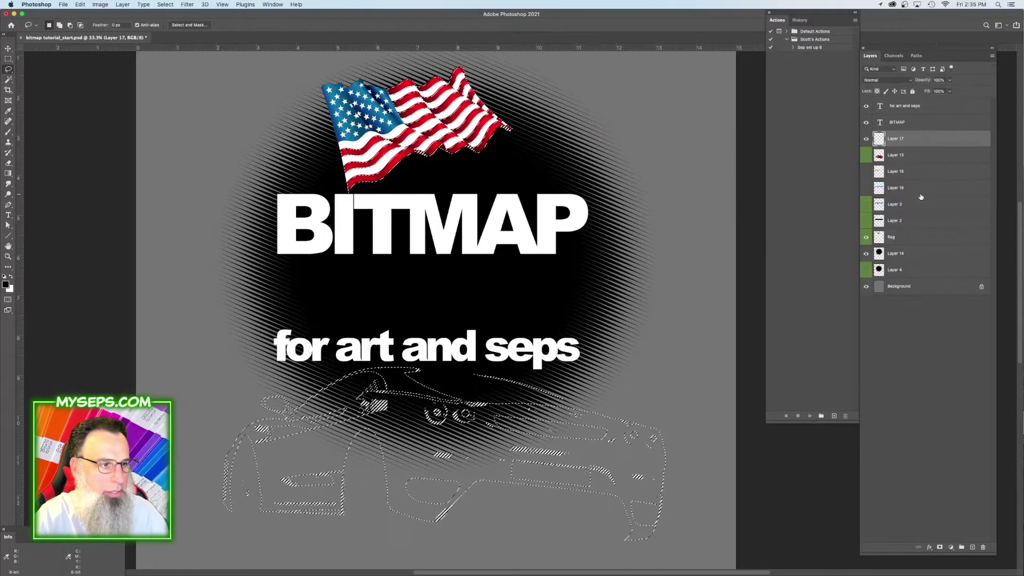
pyautogui.click(866, 238)
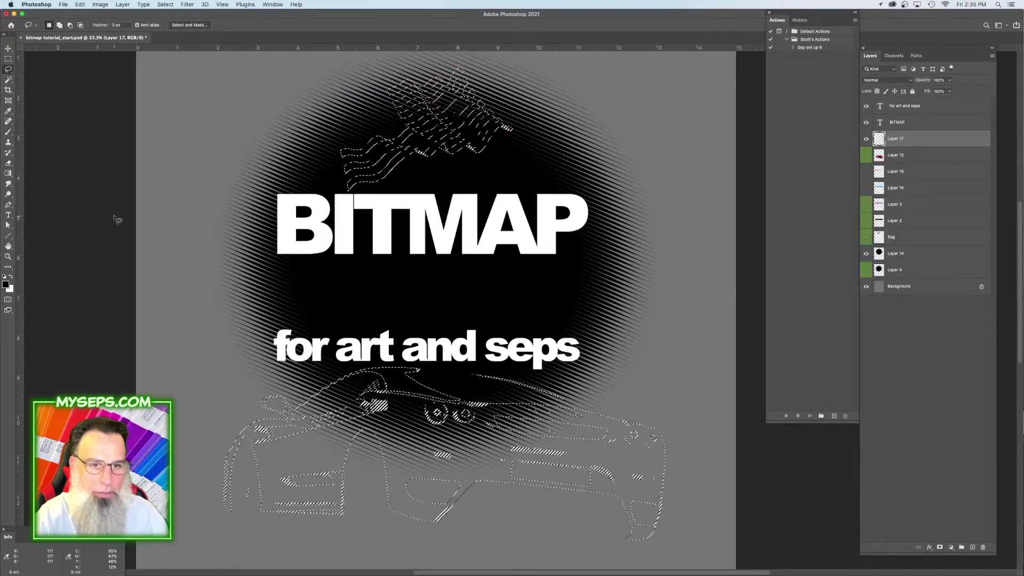
# Choose a bright red foreground color, fill the selected car and flag stripe areas with it, and deselect.
pyautogui.click(7, 285)
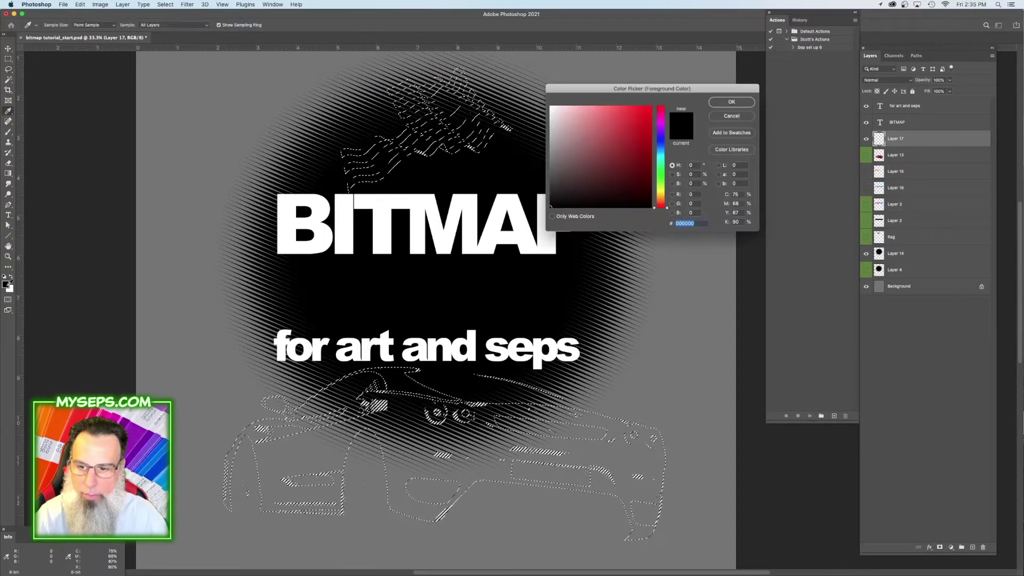
pyautogui.click(651, 118)
pyautogui.click(739, 102)
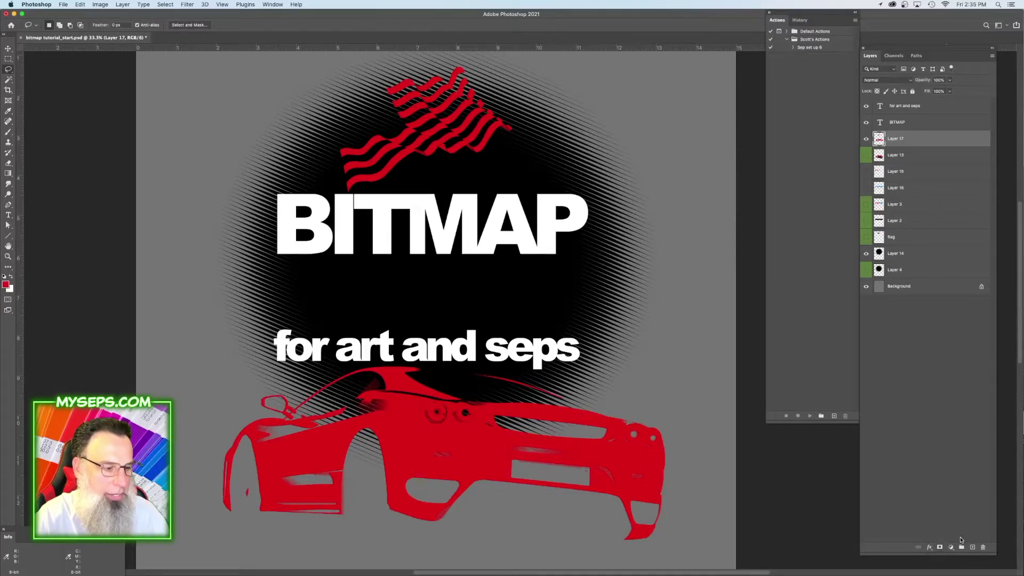
# Add another new layer above the red fill and load the Red copy halftone channel as a selection.
pyautogui.click(973, 548)
pyautogui.click(893, 56)
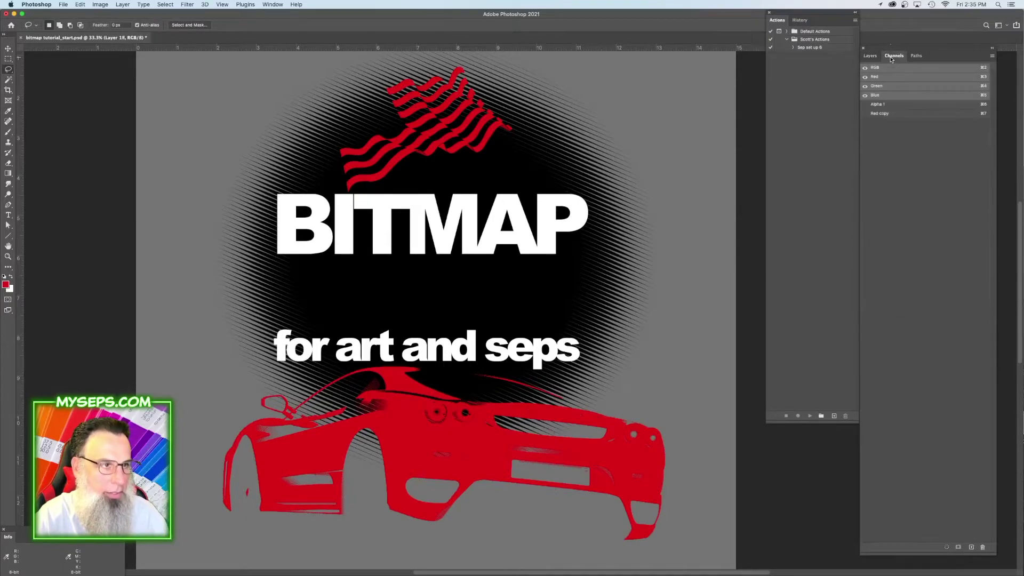
pyautogui.click(879, 114)
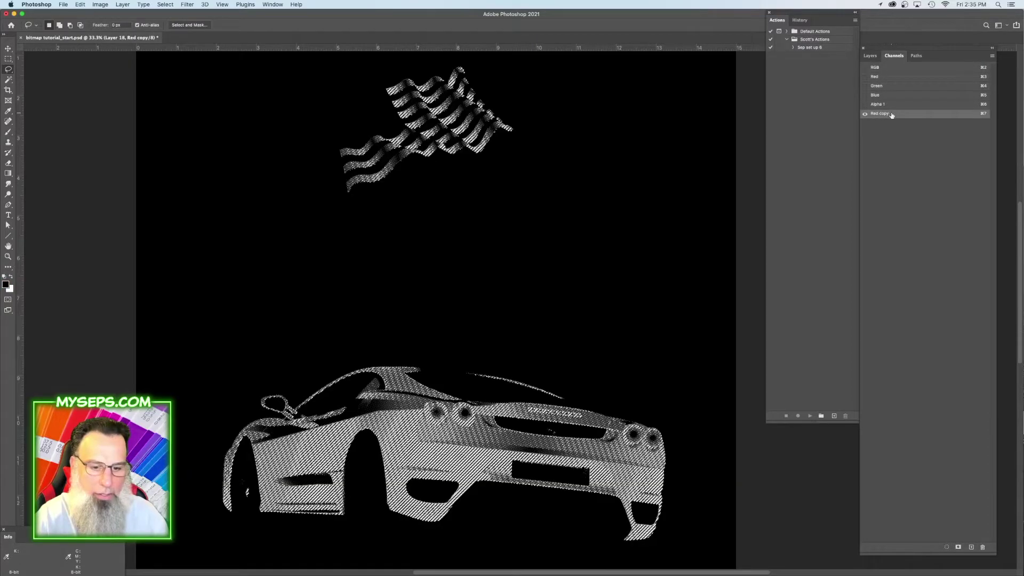
# Return to the RGB composite, reset the foreground color to black, and try filling the Red copy selection on Layer 18.
pyautogui.click(875, 68)
pyautogui.click(870, 56)
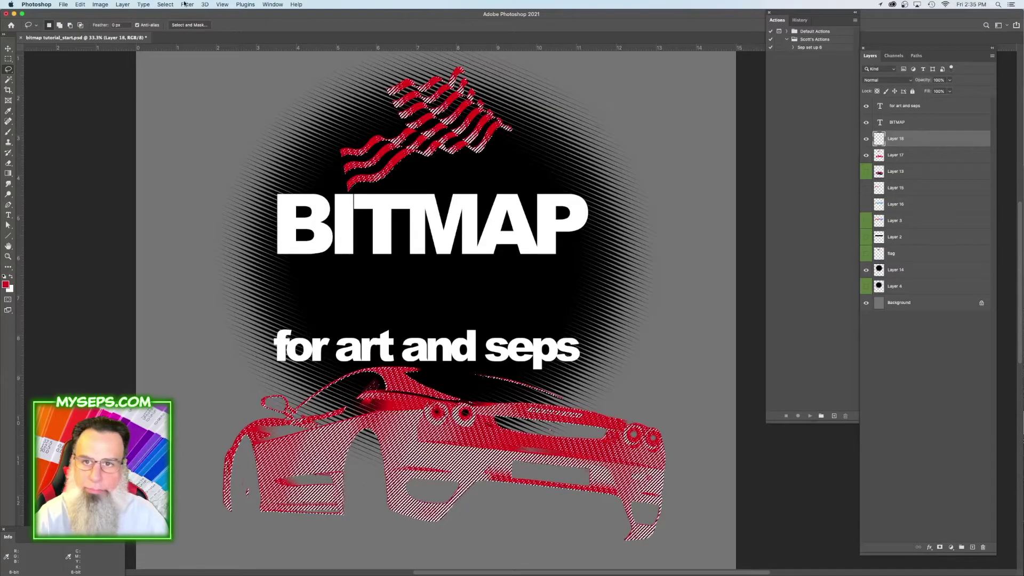
pyautogui.click(166, 4)
pyautogui.click(165, 31)
pyautogui.click(3, 276)
pyautogui.hotkey('alt', 'BackSpace')
pyautogui.press('super+z')
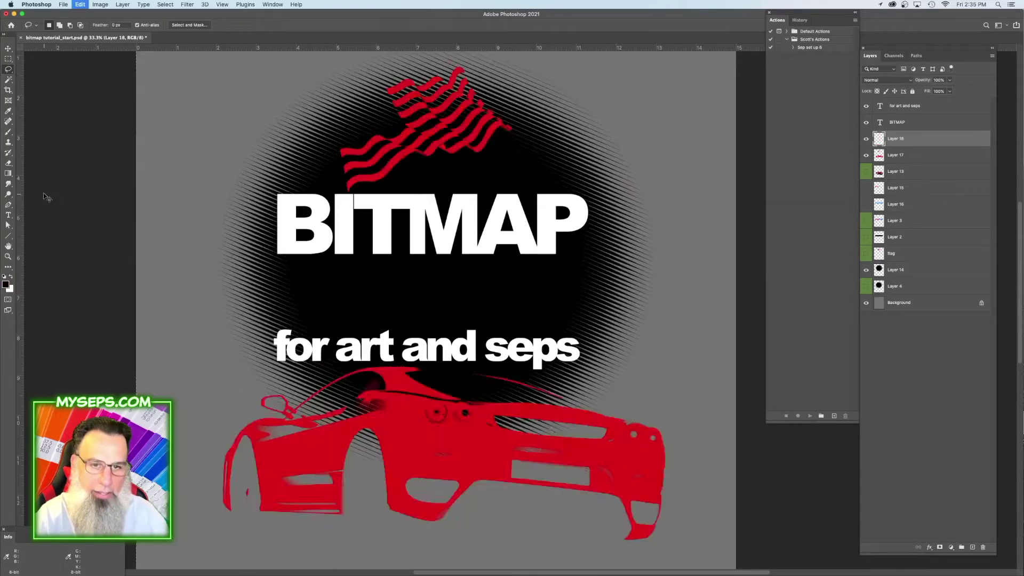
# Invert the Red copy selection, fill it with black on Layer 18, and deselect.
pyautogui.click(166, 4)
pyautogui.click(168, 39)
pyautogui.hotkey('alt', 'BackSpace')
pyautogui.press('super+d')
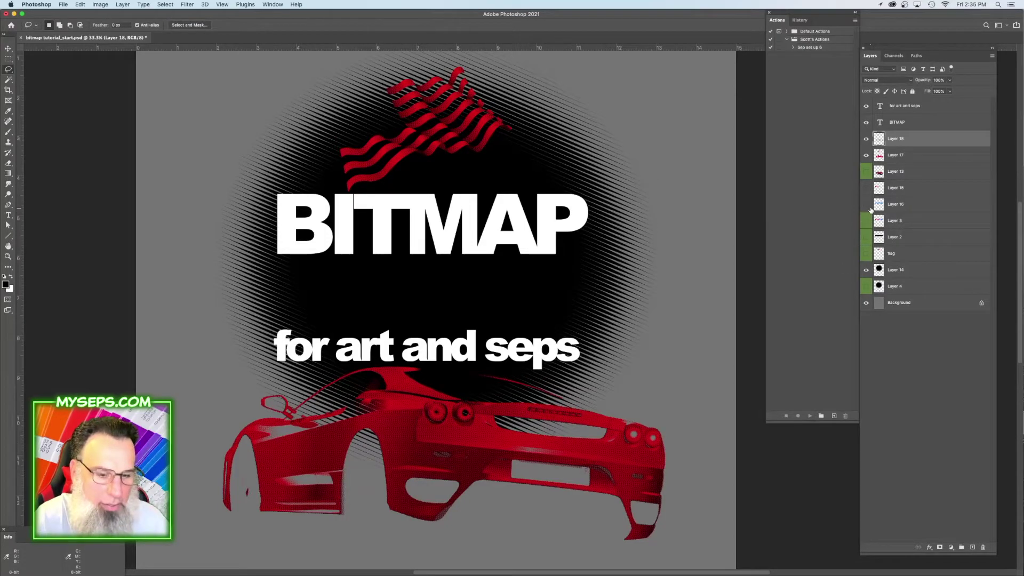
# Hide halftone Layers 17 and 18 and show the original car on Layer 13 together with the flag layer.
pyautogui.click(900, 156)
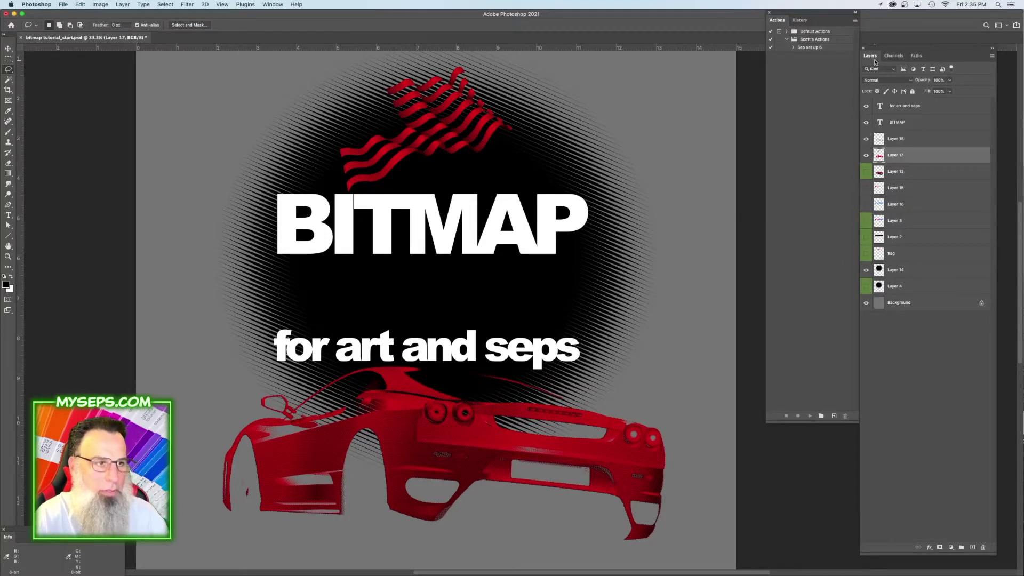
pyautogui.click(892, 56)
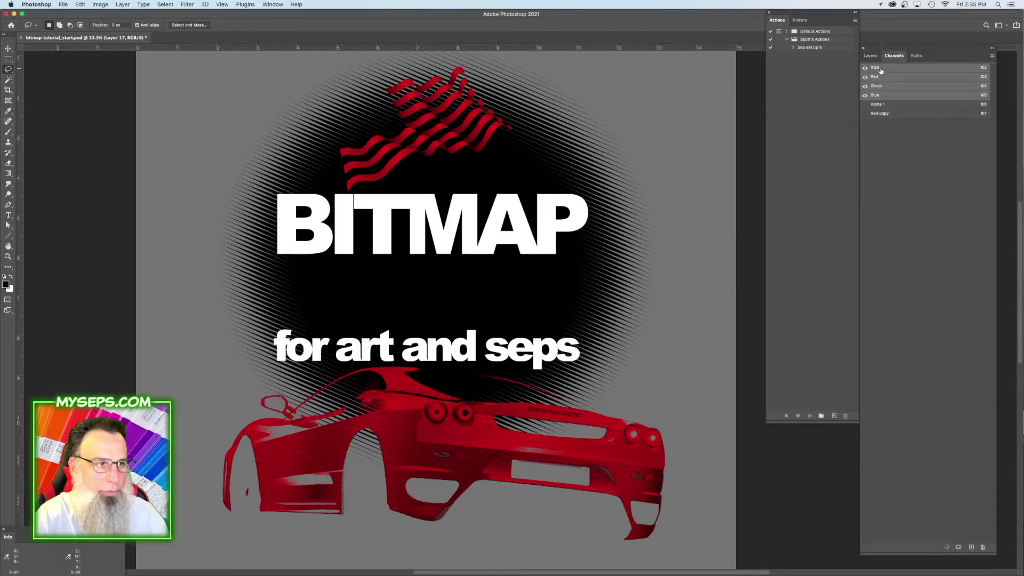
pyautogui.click(870, 56)
pyautogui.moveTo(866, 156); pyautogui.dragTo(869, 150)
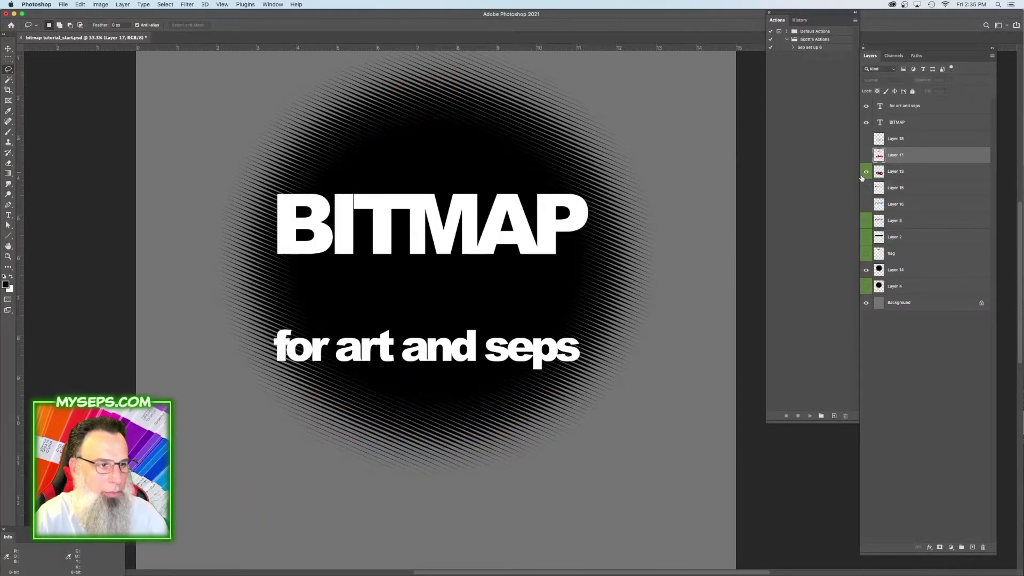
pyautogui.click(866, 254)
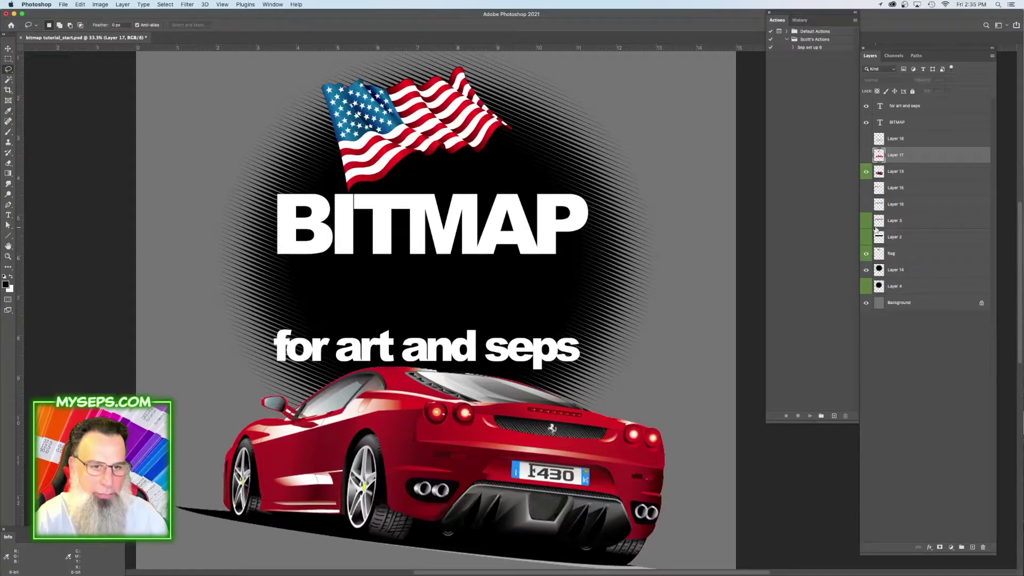
# Select the Blues of the composite with Color Range and save the selection as a new alpha channel.
pyautogui.click(891, 56)
pyautogui.click(165, 4)
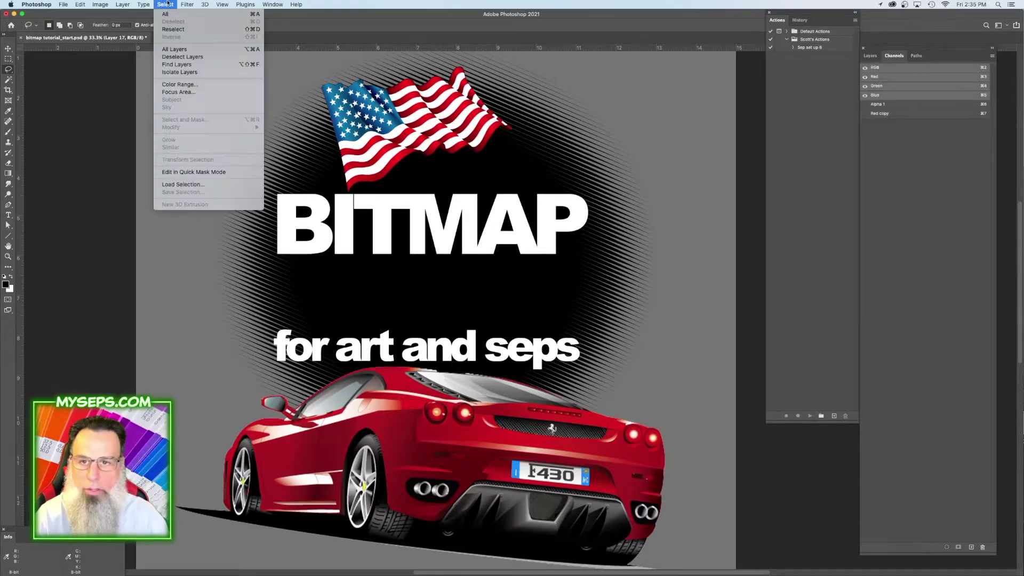
pyautogui.click(181, 84)
pyautogui.click(733, 243)
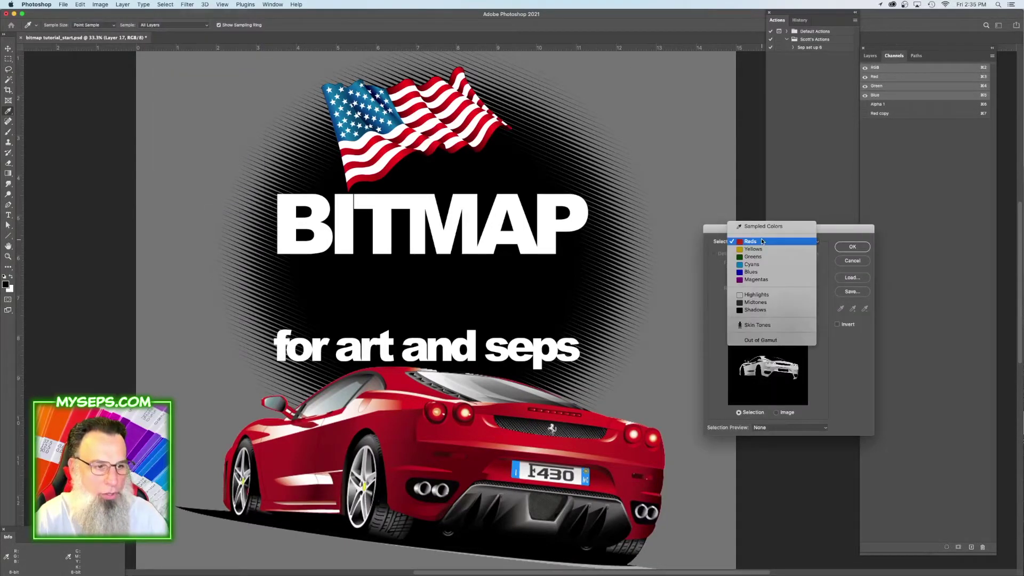
pyautogui.click(761, 274)
pyautogui.press('Return')
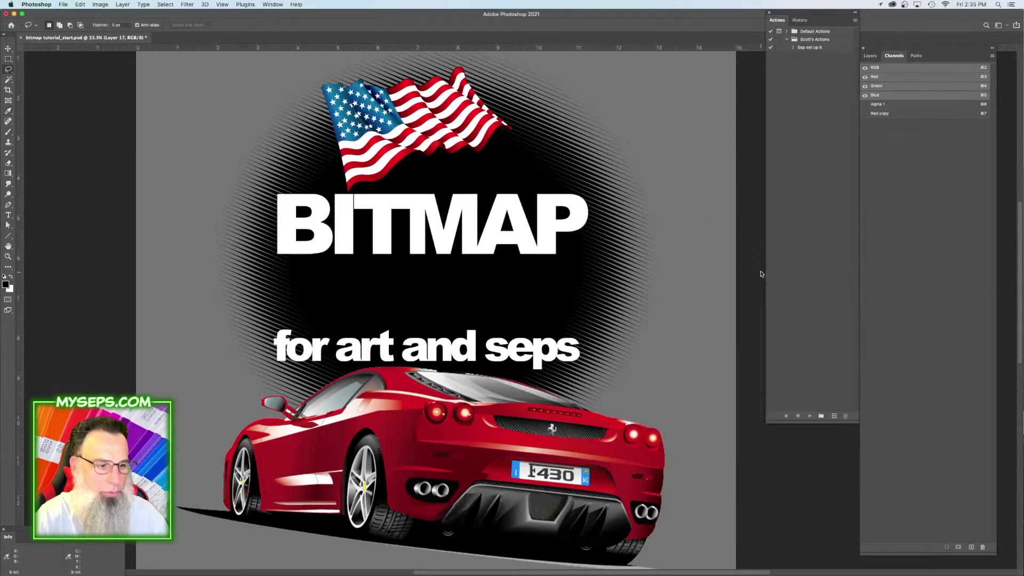
pyautogui.press('Return')
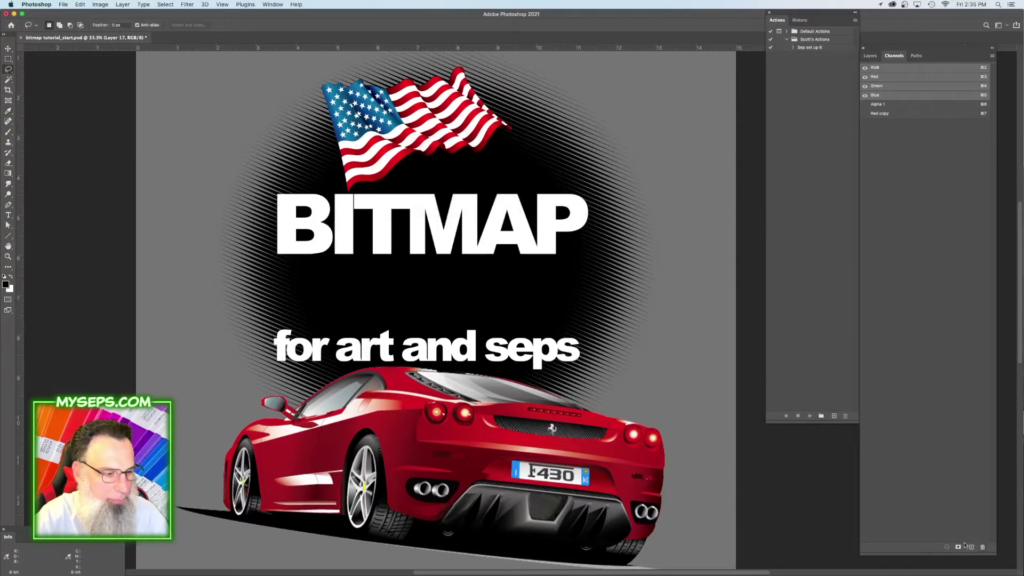
# Brighten the gray flag and license plate areas of the Alpha 2 channel to solid white with Levels.
pyautogui.click(898, 122)
pyautogui.press('super+a')
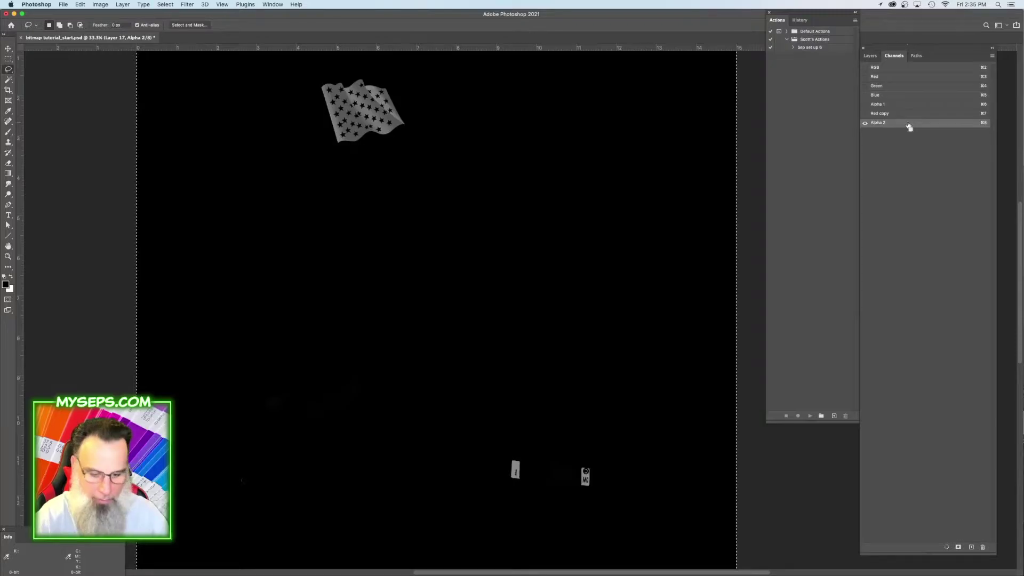
pyautogui.press('super+l')
pyautogui.moveTo(903, 314); pyautogui.dragTo(814, 316)
pyautogui.press('Return')
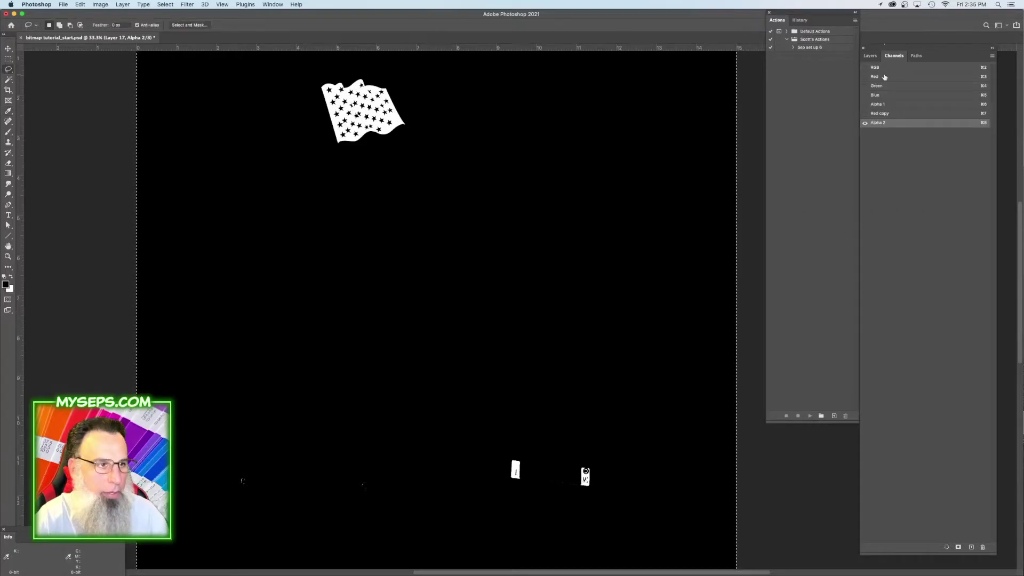
# Duplicate the Blue channel, clear everything outside the Alpha 2 blue areas to white, and deselect.
pyautogui.click(877, 95)
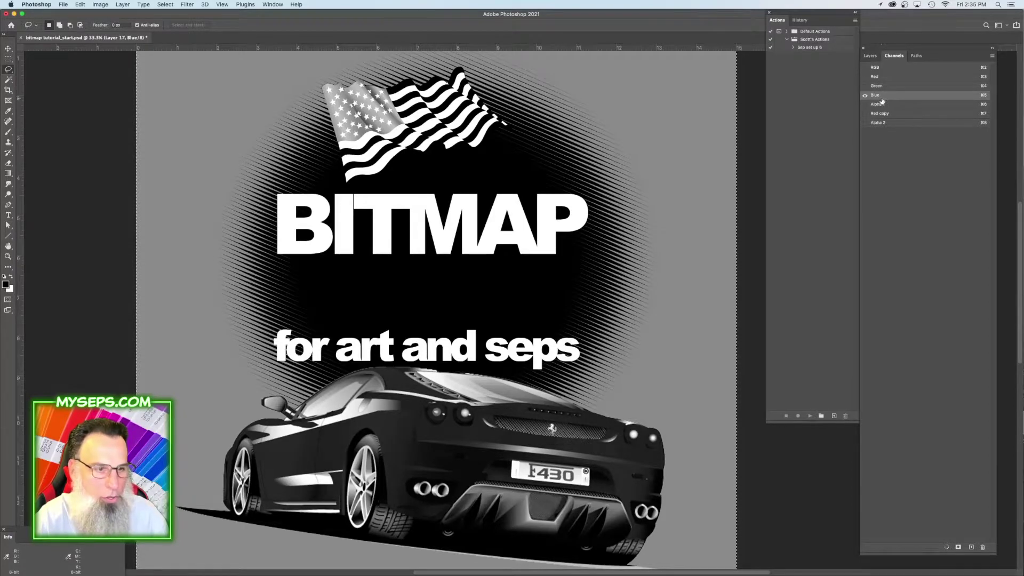
pyautogui.moveTo(882, 98); pyautogui.dragTo(972, 547)
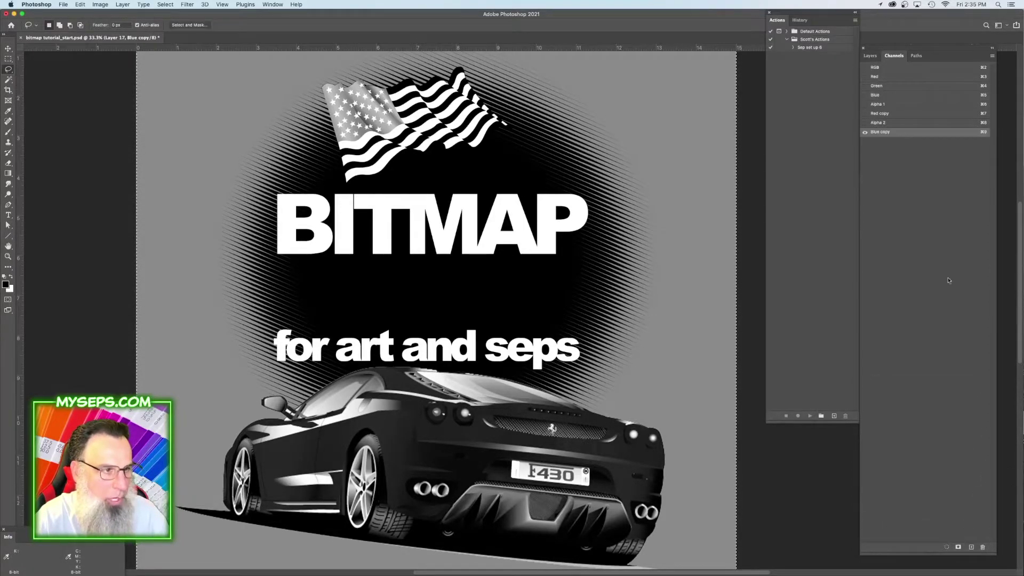
pyautogui.click(165, 4)
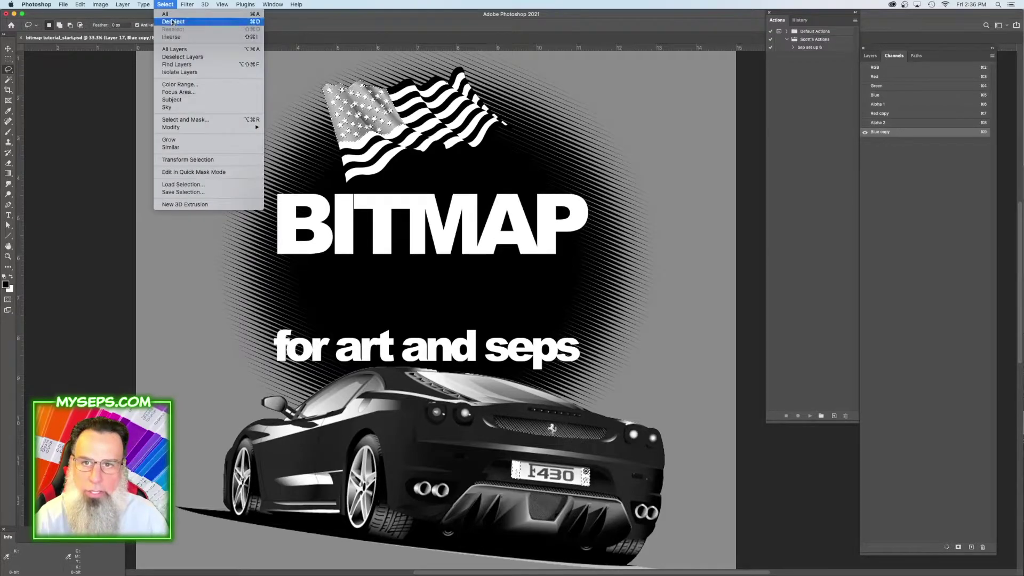
pyautogui.click(173, 36)
pyautogui.press('BackSpace')
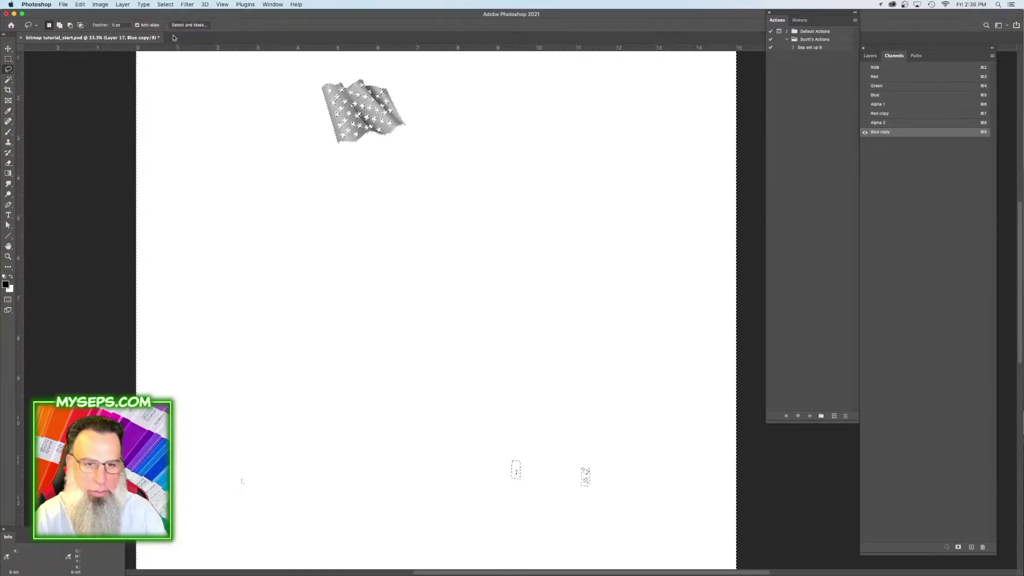
pyautogui.press('super+d')
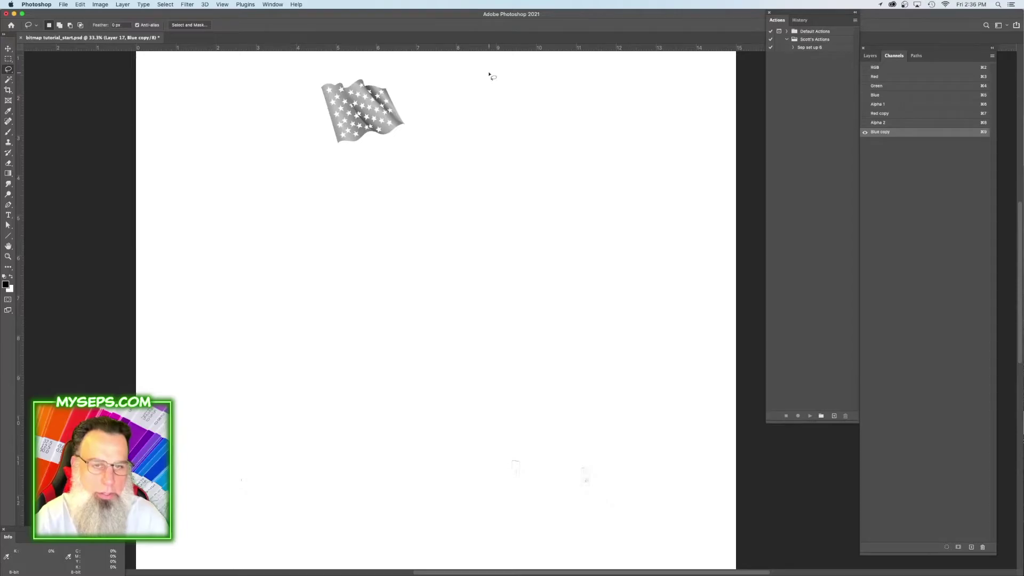
# Copy the whole Alpha 2 channel and paste it into a new grayscale document.
pyautogui.click(892, 124)
pyautogui.press('super+a')
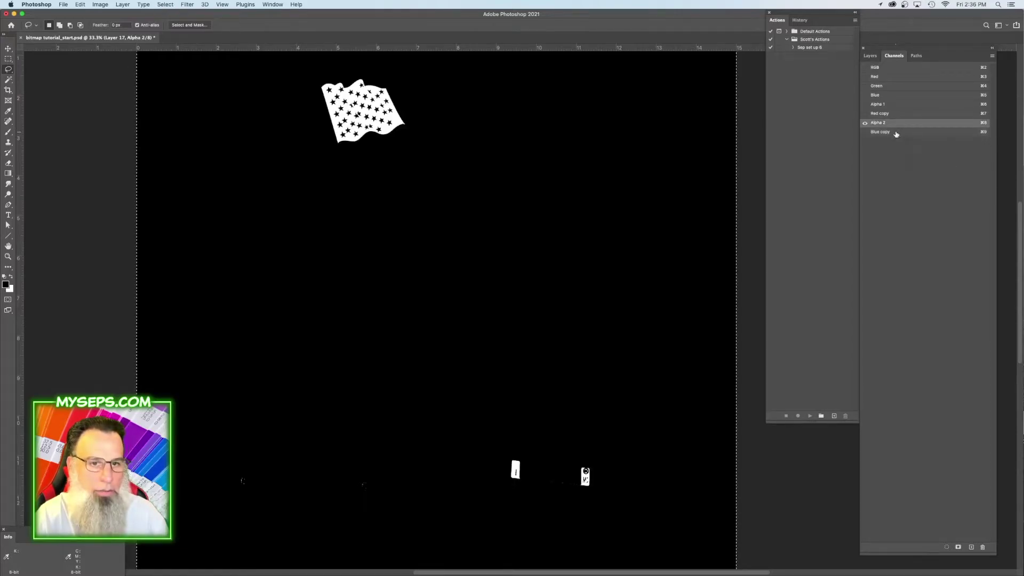
pyautogui.press('super+c')
pyautogui.click(65, 4)
pyautogui.click(67, 14)
pyautogui.press('super+n')
pyautogui.press('Return')
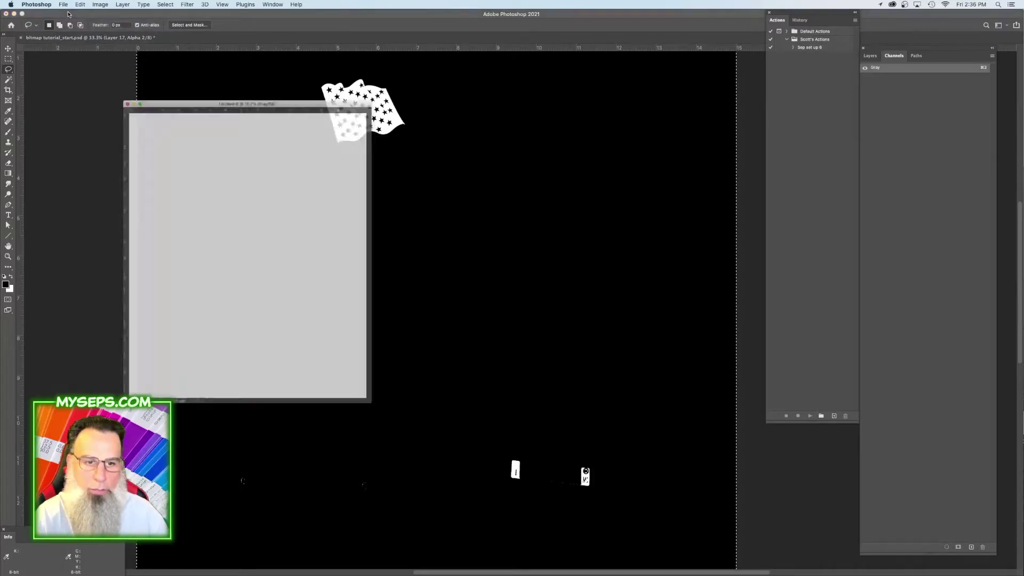
pyautogui.press('super+v')
# Convert the pasted Alpha 2 image to a bitmap using a 22.5-degree Ellipse halftone screen, and return it to grayscale.
pyautogui.click(100, 4)
pyautogui.moveTo(160, 19)
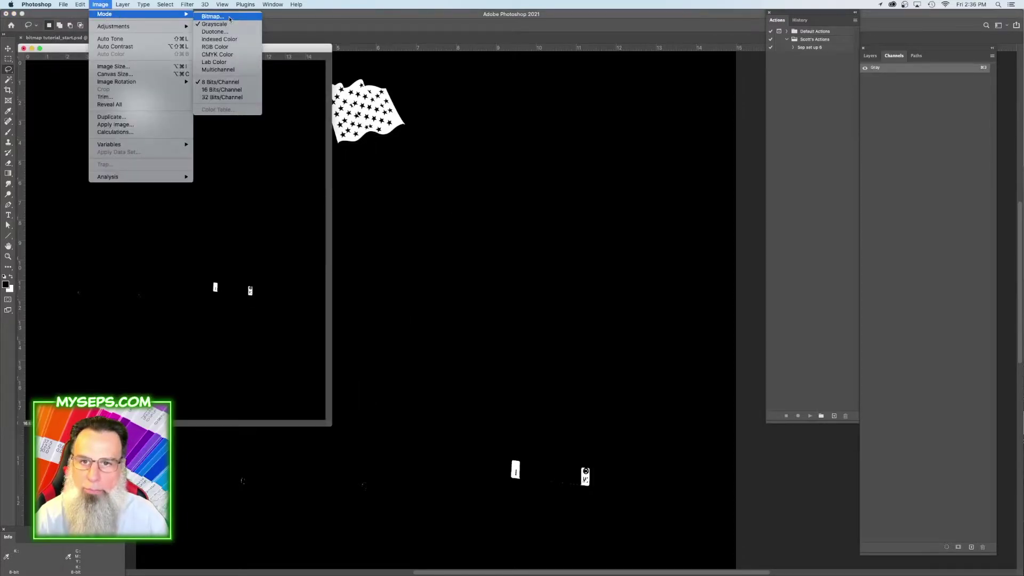
pyautogui.click(230, 19)
pyautogui.press('Return')
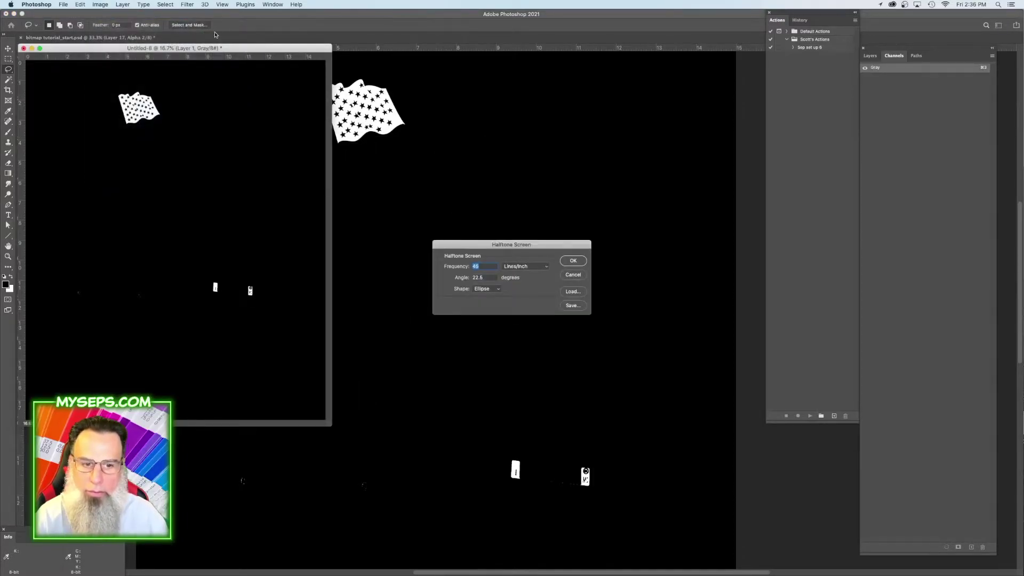
pyautogui.press('Return')
pyautogui.click(97, 4)
pyautogui.moveTo(160, 19)
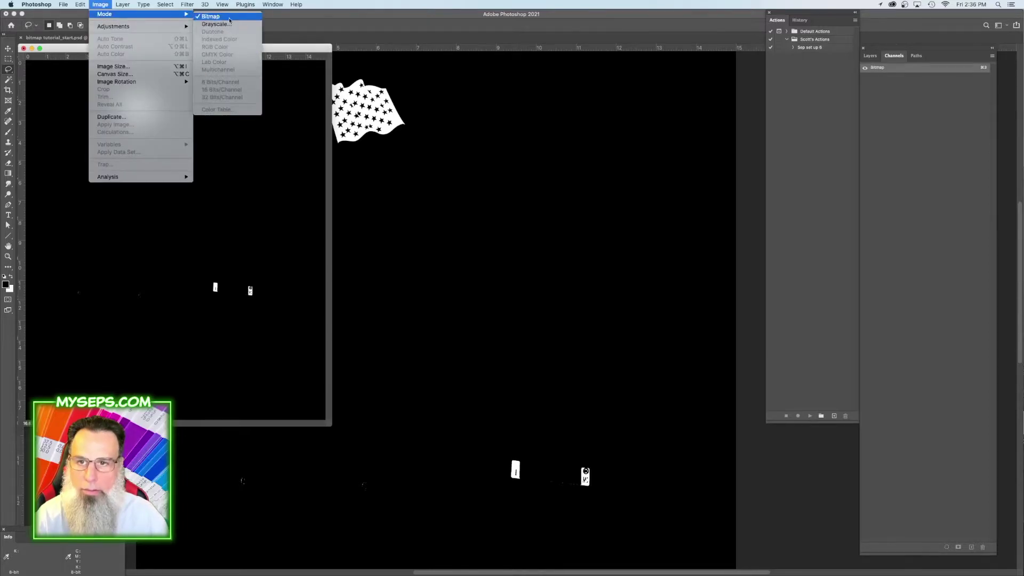
pyautogui.click(228, 27)
pyautogui.press('Return')
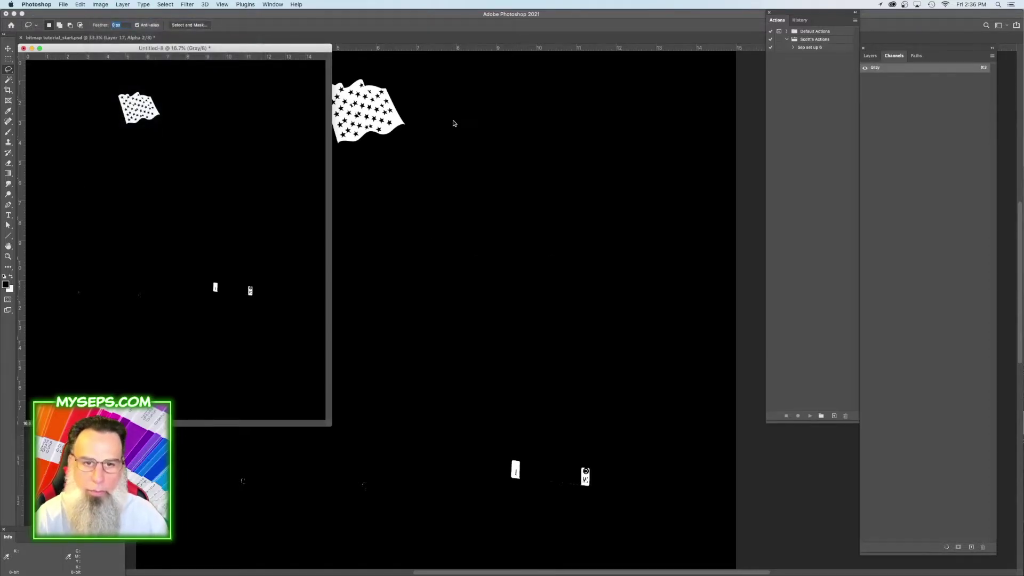
# Examine the license plate areas of the Alpha 2 channel up close, check them against the Untitled-8 document, and deselect.
pyautogui.click(454, 123)
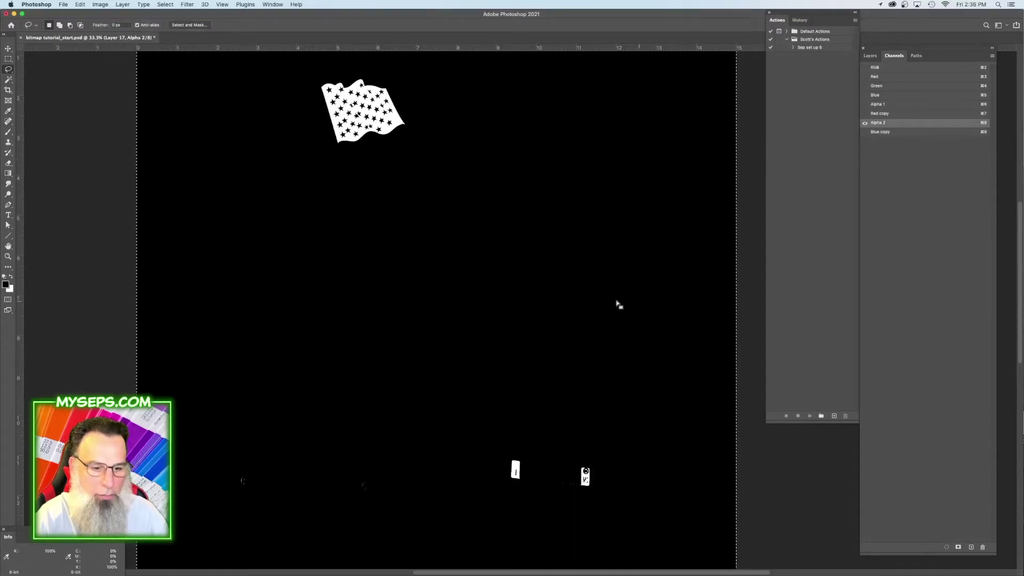
pyautogui.keyDown('super'); pyautogui.click(564, 484); pyautogui.keyUp('super')
pyautogui.keyDown('super'); pyautogui.click(599, 482); pyautogui.keyUp('super')
pyautogui.keyDown('super'); pyautogui.click(599, 482); pyautogui.keyUp('super')
pyautogui.keyDown('super'); pyautogui.click(600, 481); pyautogui.keyUp('super')
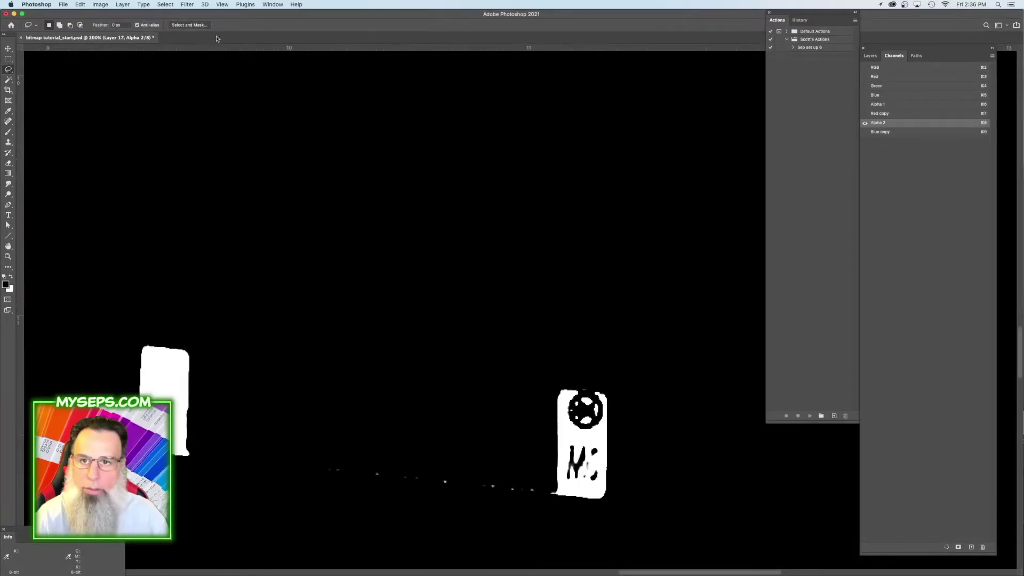
pyautogui.click(274, 4)
pyautogui.click(320, 383)
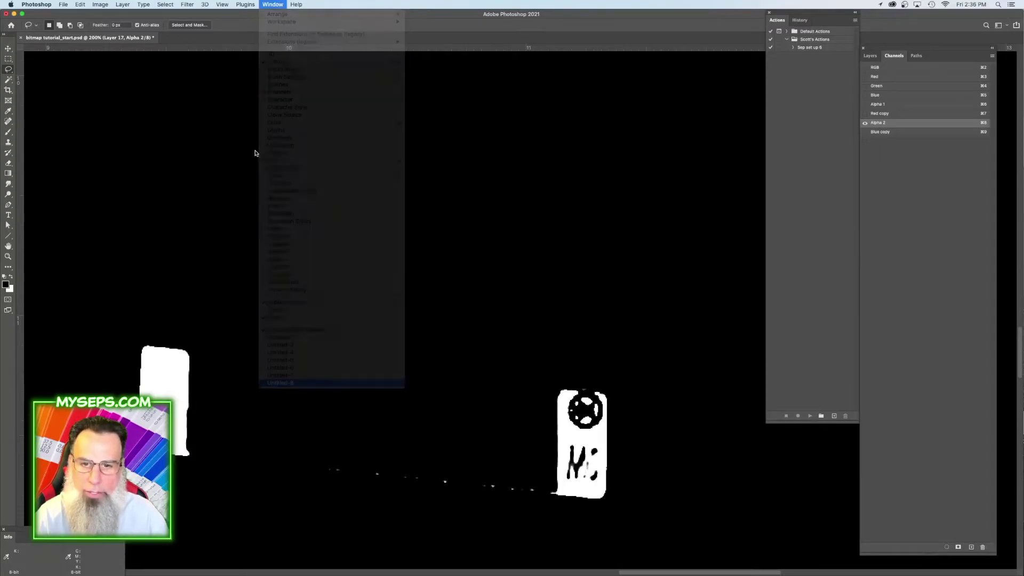
pyautogui.moveTo(123, 100); pyautogui.dragTo(152, 126)
pyautogui.click(538, 213)
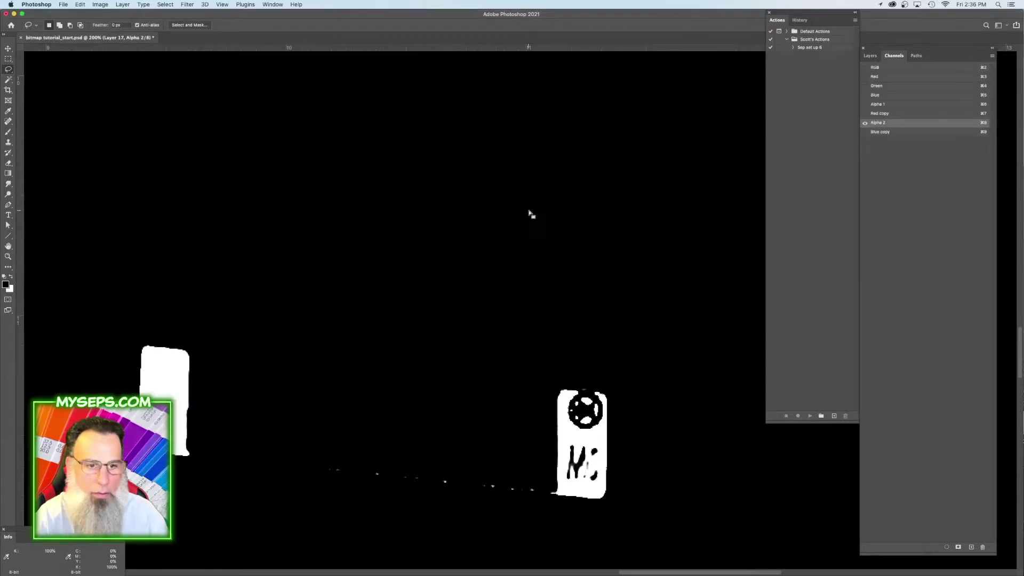
pyautogui.keyDown('alt'); pyautogui.click(623, 309); pyautogui.keyUp('alt')
pyautogui.keyDown('alt'); pyautogui.click(623, 308); pyautogui.keyUp('alt')
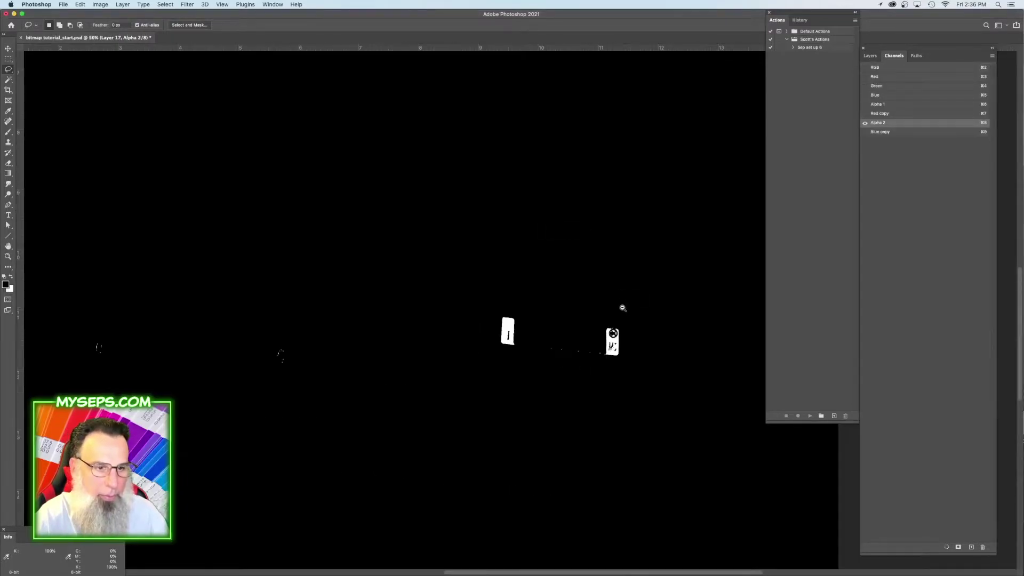
pyautogui.keyDown('alt'); pyautogui.click(622, 307); pyautogui.keyUp('alt')
pyautogui.keyDown('alt'); pyautogui.click(622, 307); pyautogui.keyUp('alt')
pyautogui.keyDown('alt'); pyautogui.click(622, 307); pyautogui.keyUp('alt')
pyautogui.moveTo(607, 243); pyautogui.dragTo(604, 332)
pyautogui.press('super+d')
# Copy the whole Blue copy channel and paste it into another new grayscale document.
pyautogui.click(879, 132)
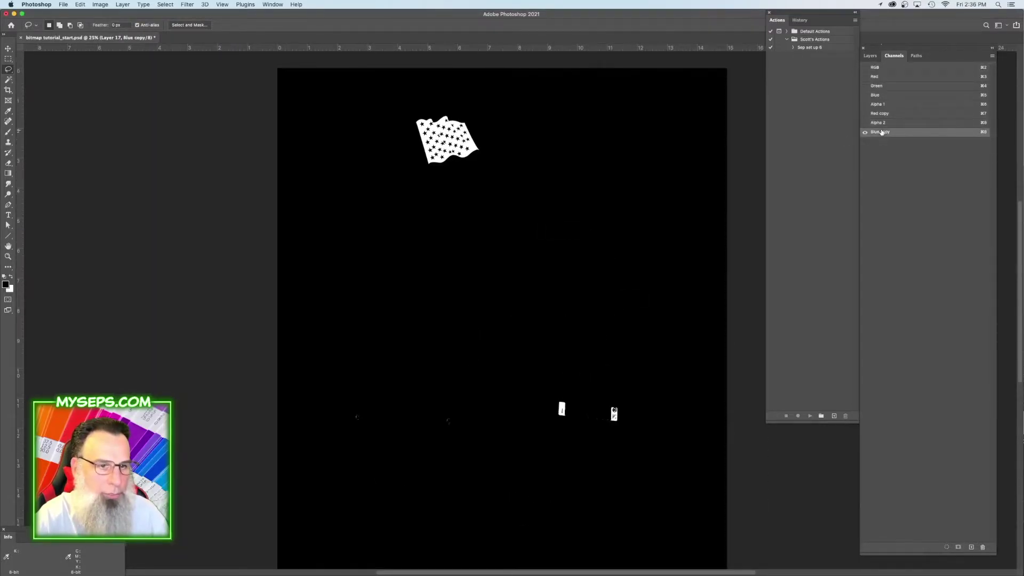
pyautogui.press('super+a')
pyautogui.click(63, 4)
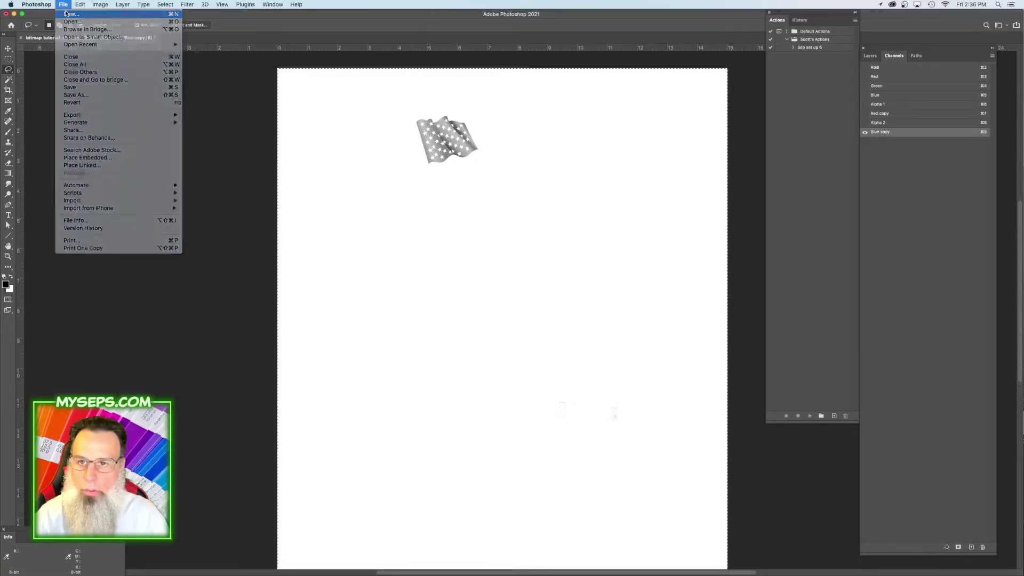
pyautogui.click(66, 13)
pyautogui.press('Return')
pyautogui.click(100, 4)
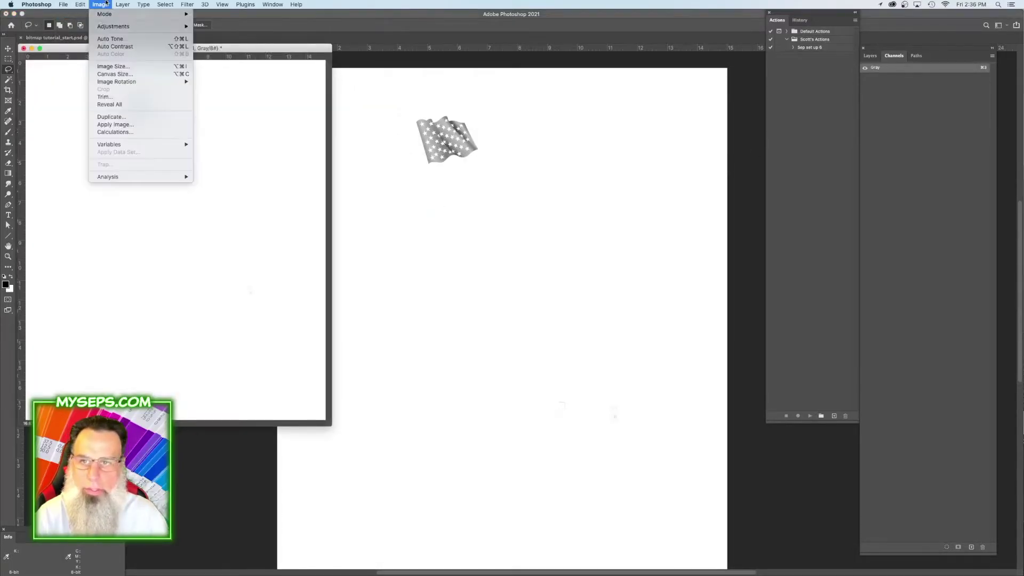
pyautogui.press('super+v')
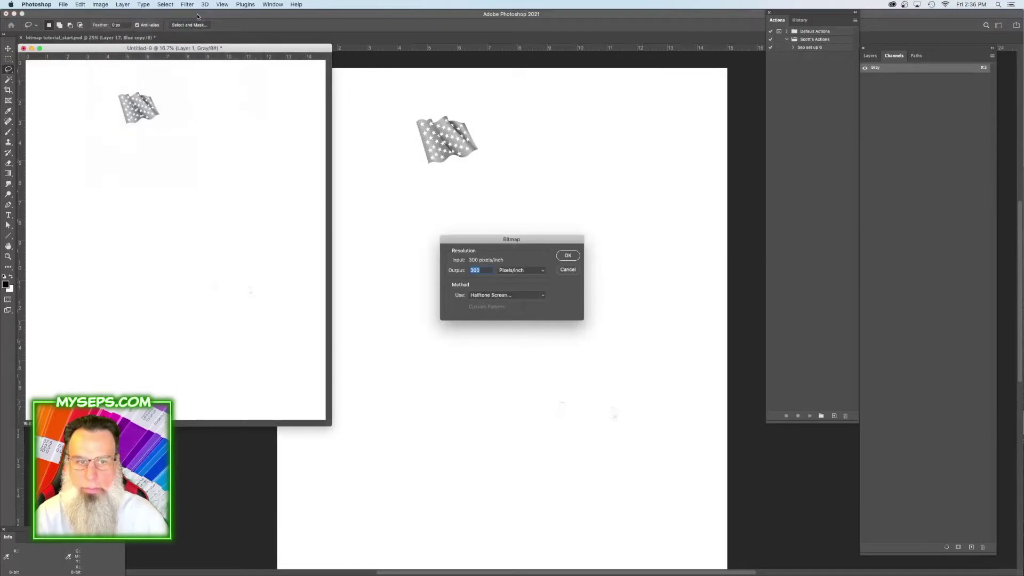
# Convert the pasted Blue copy image to a 300 pixels/inch halftone-screen bitmap and return it to grayscale.
pyautogui.press('Return')
pyautogui.press('Return')
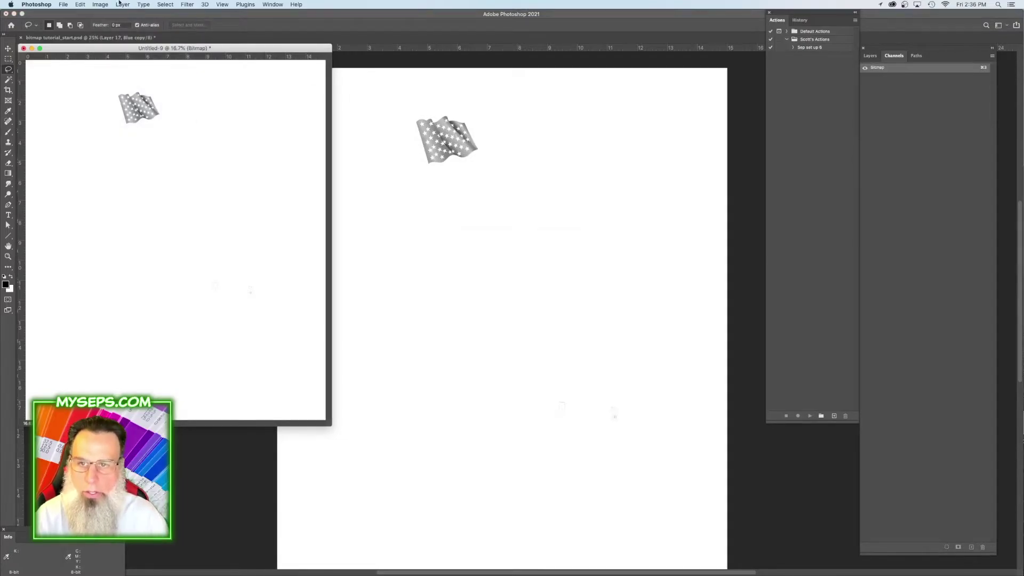
pyautogui.click(101, 5)
pyautogui.click(216, 24)
pyautogui.press('Return')
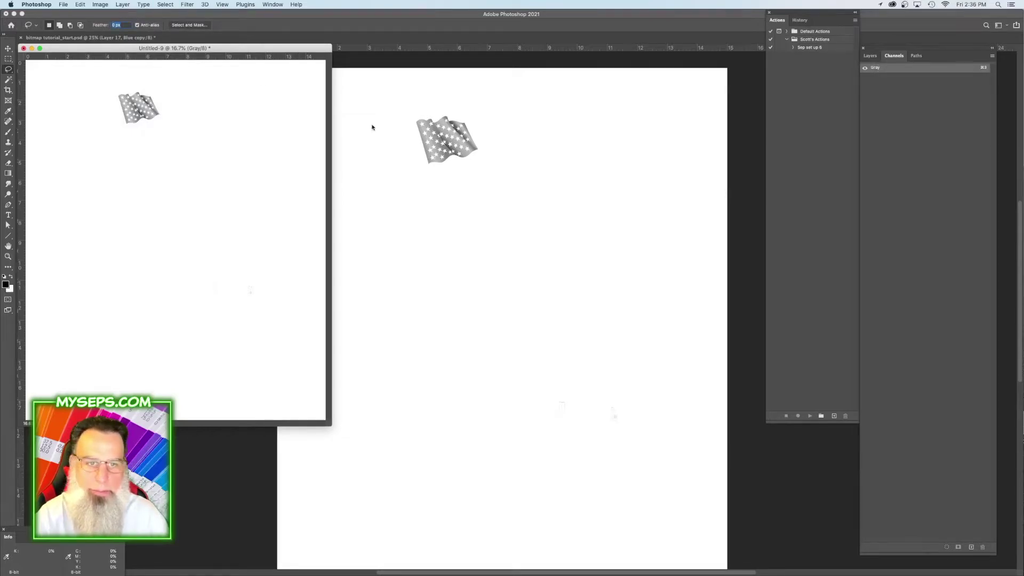
# Copy the whole halftoned image from Untitled-9, paste it over the Blue copy channel, and inspect the flag's dots.
pyautogui.click(342, 120)
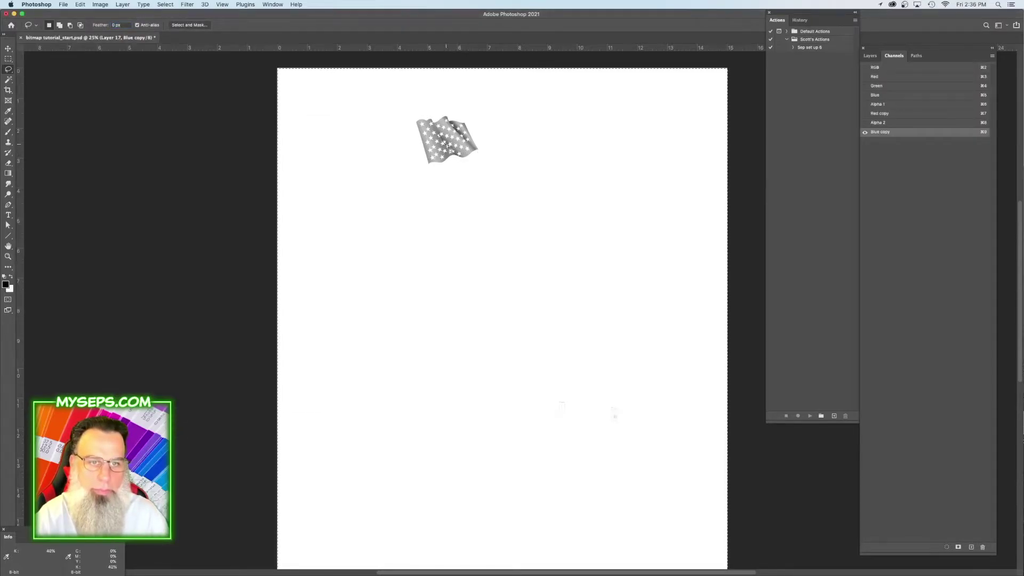
pyautogui.click(273, 4)
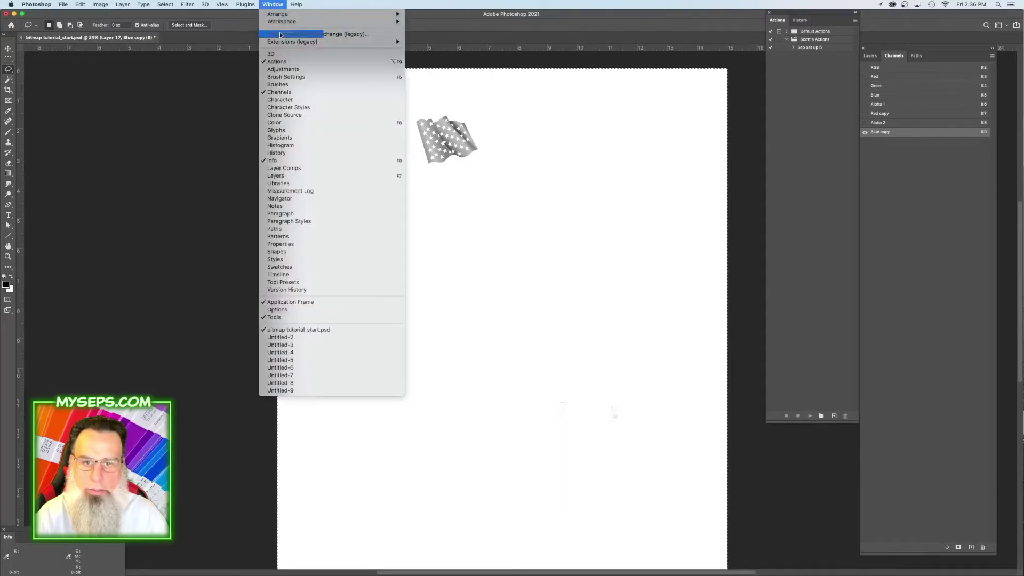
pyautogui.click(304, 391)
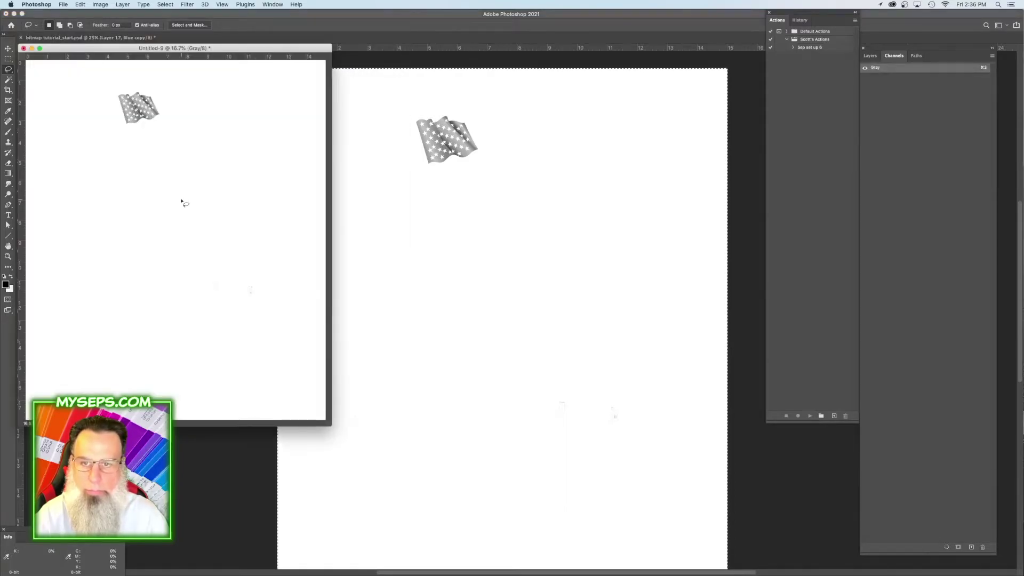
pyautogui.click(398, 166)
pyautogui.press('a')
pyautogui.press('super+v')
pyautogui.scroll(4, 442, 143)
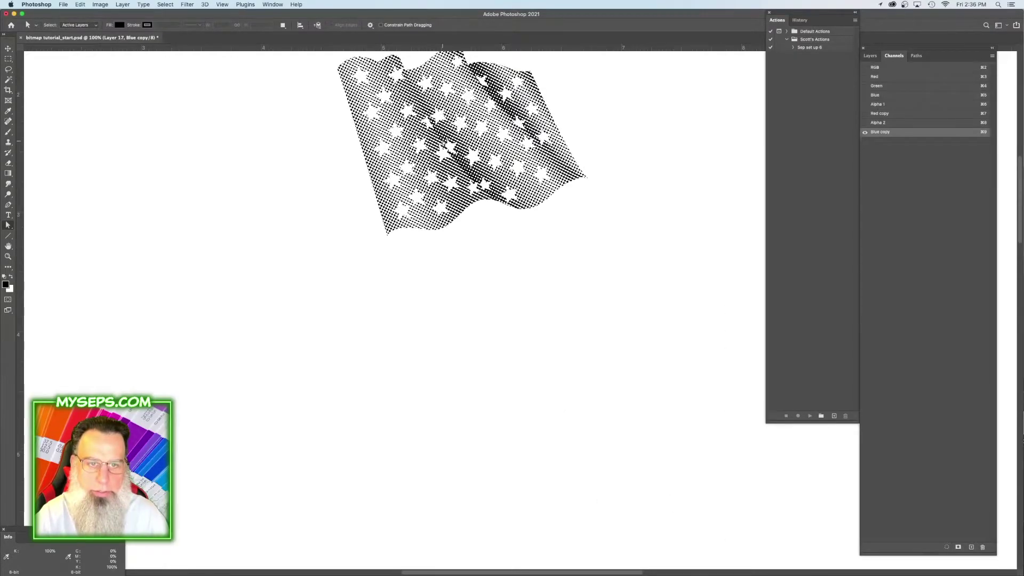
pyautogui.press('super+0')
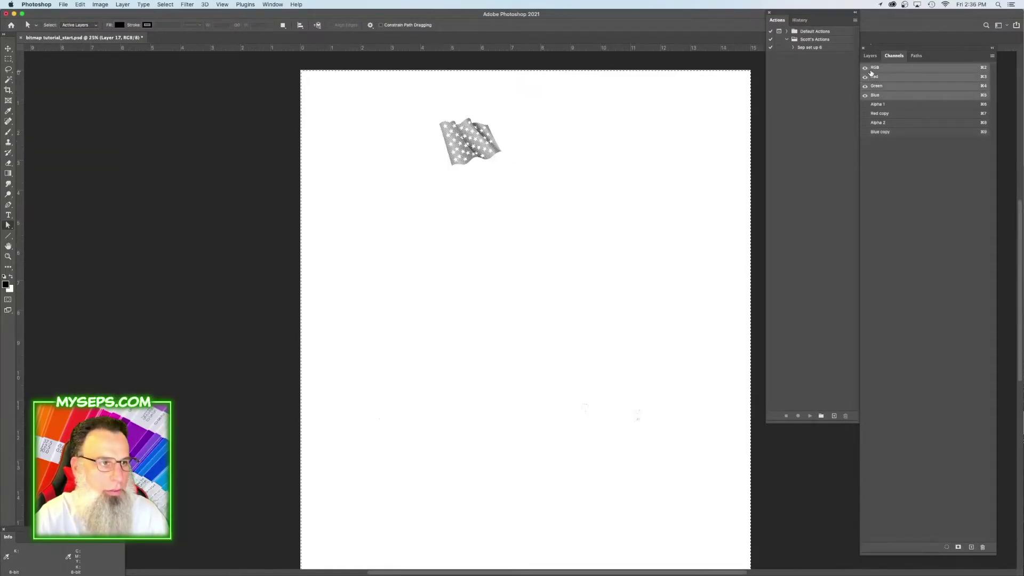
# Return to the composite artwork, add a new layer above Layer 18, and sample the flag's bright blue as the foreground color.
pyautogui.click(872, 69)
pyautogui.click(870, 56)
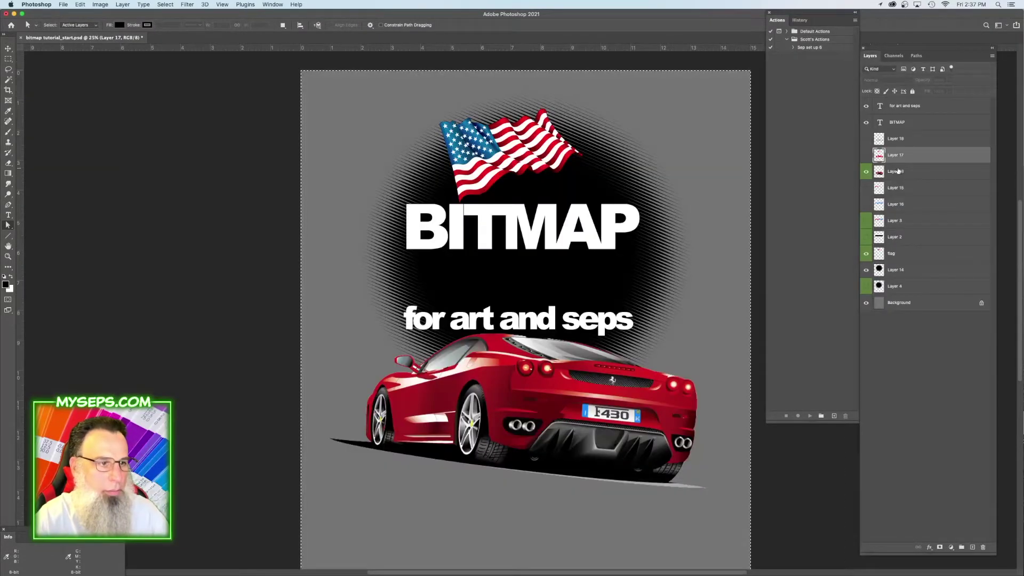
pyautogui.click(890, 139)
pyautogui.click(973, 547)
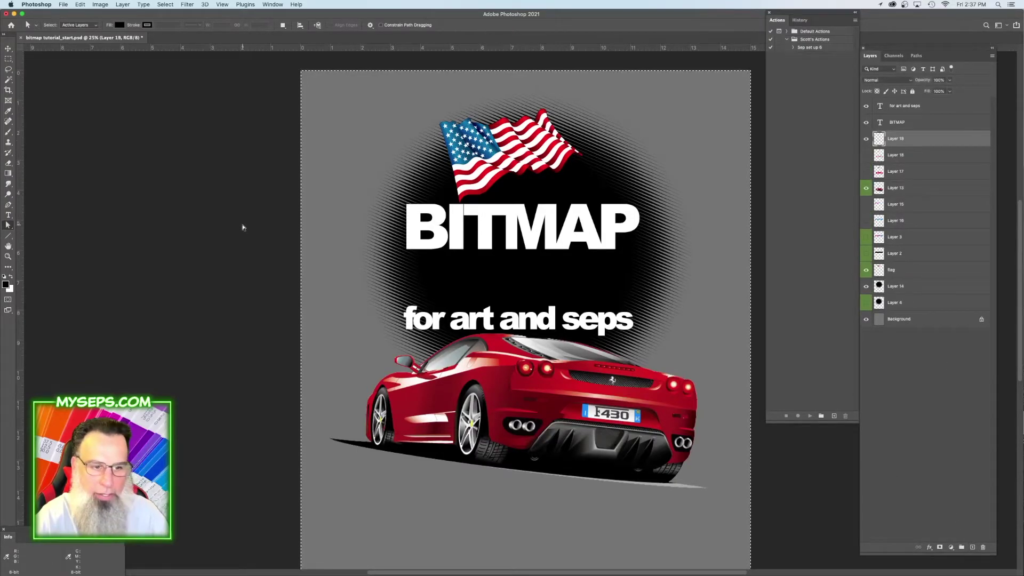
pyautogui.click(8, 111)
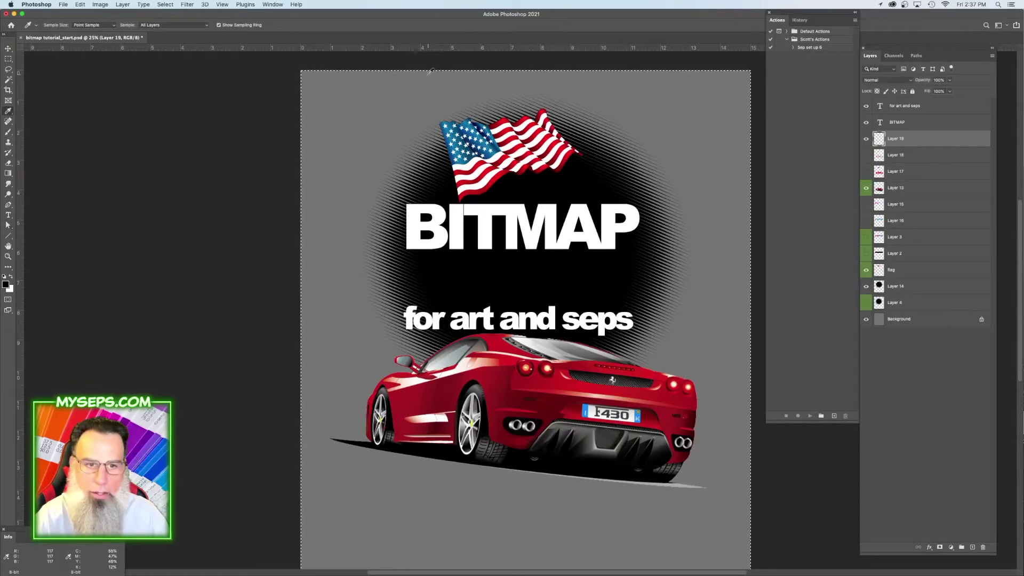
pyautogui.click(446, 128)
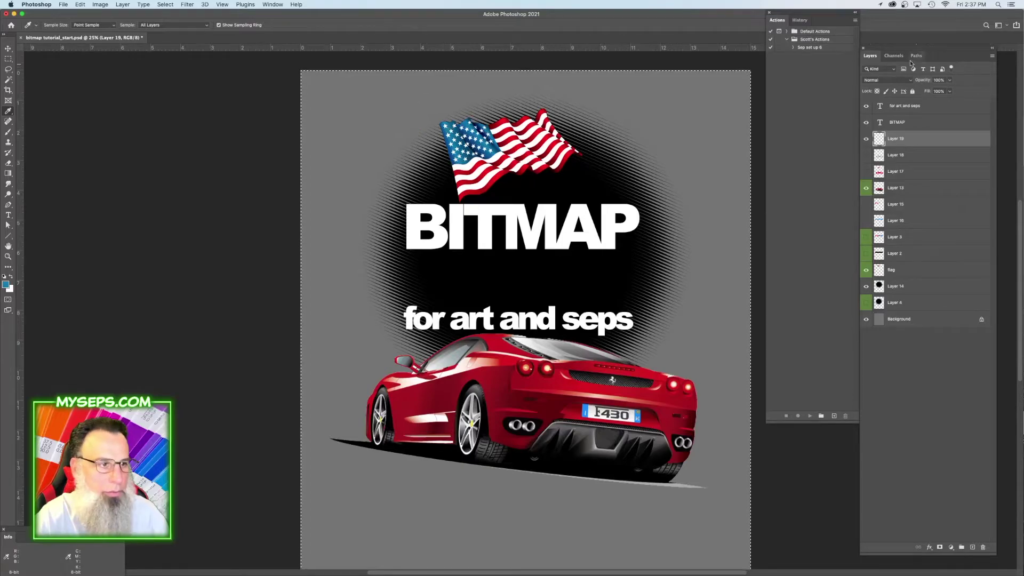
# Load the halftone channel for the flag and license plate blues as a selection and fill it with the sampled blue on Layer 19.
pyautogui.click(894, 55)
pyautogui.keyDown('super'); pyautogui.click(877, 131); pyautogui.keyUp('super')
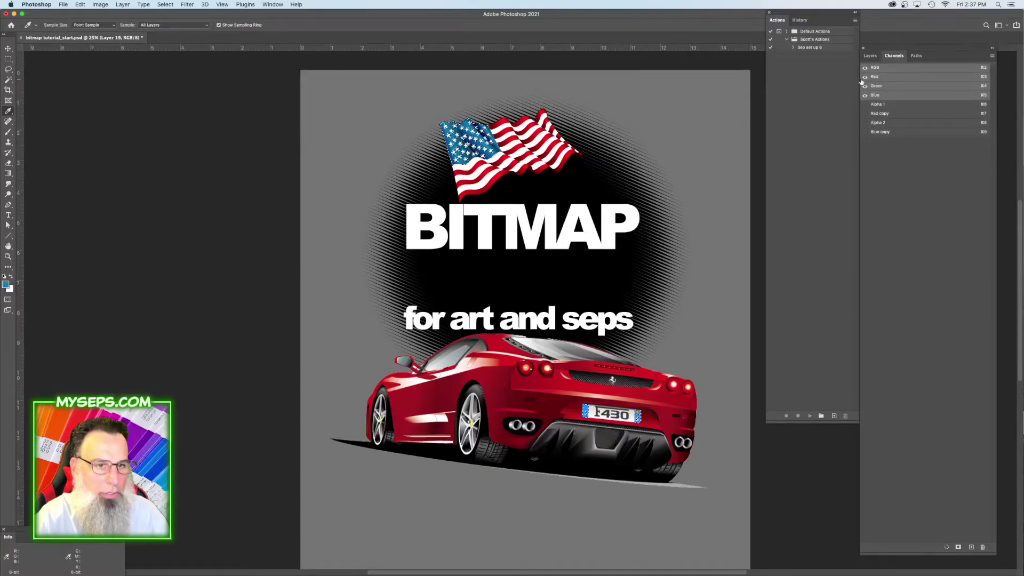
pyautogui.click(870, 55)
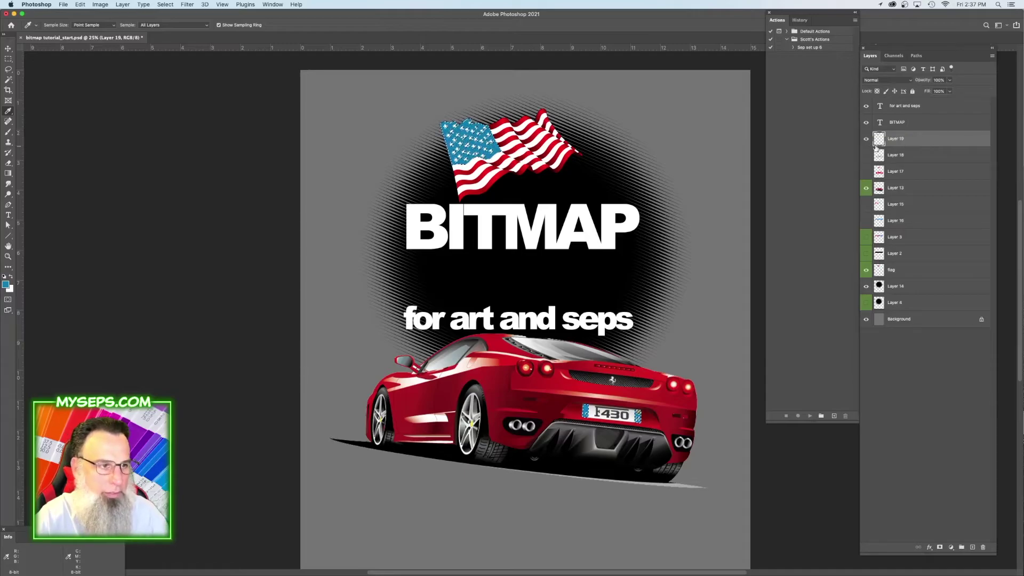
# Add a new layer above Layer 19 with black as the foreground color, and load the Blue copy channel as a selection.
pyautogui.click(973, 547)
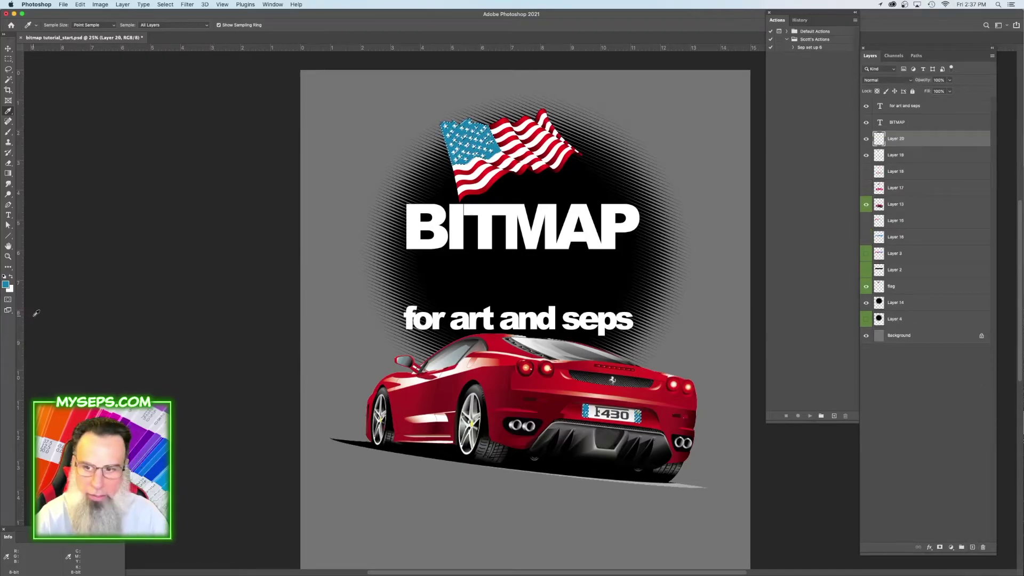
pyautogui.press('d')
pyautogui.click(885, 56)
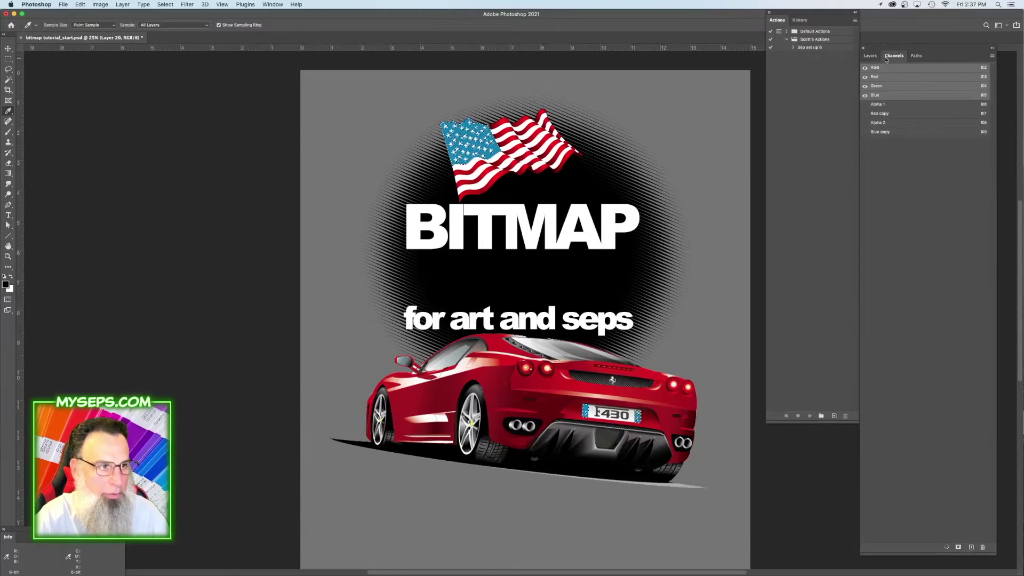
pyautogui.click(885, 132)
pyautogui.press('super+a')
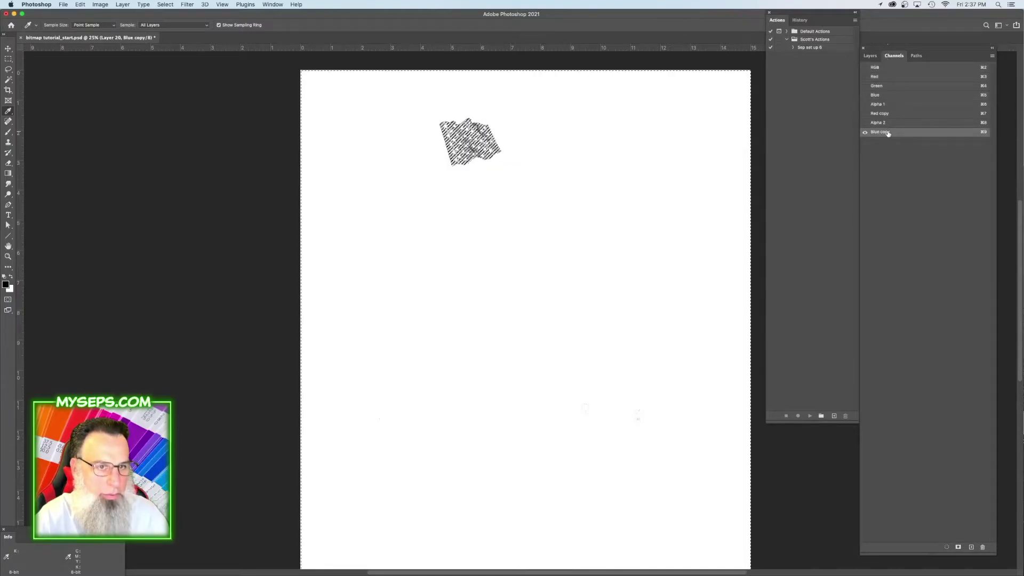
pyautogui.click(877, 68)
pyautogui.click(870, 56)
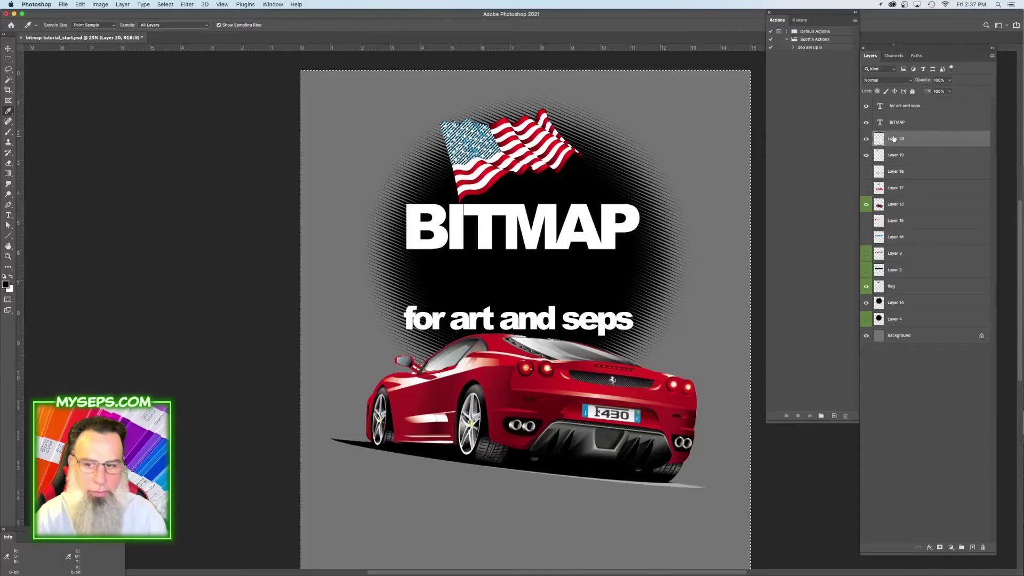
# Invert the selection, fill the flag's dark halftone dots with black on Layer 20, and deselect.
pyautogui.hotkey('alt', 'BackSpace')
pyautogui.press('super+z')
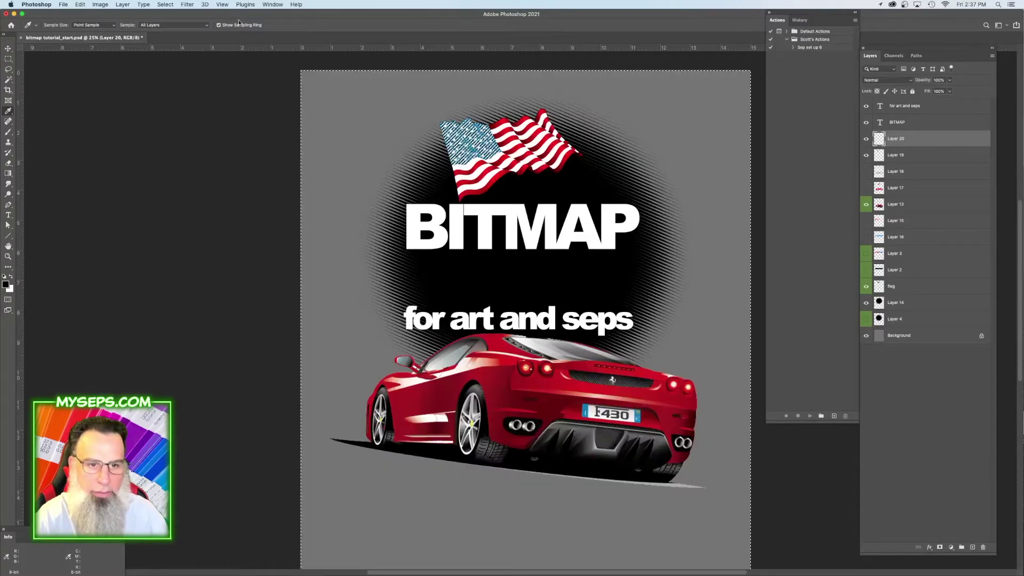
pyautogui.click(164, 4)
pyautogui.click(165, 37)
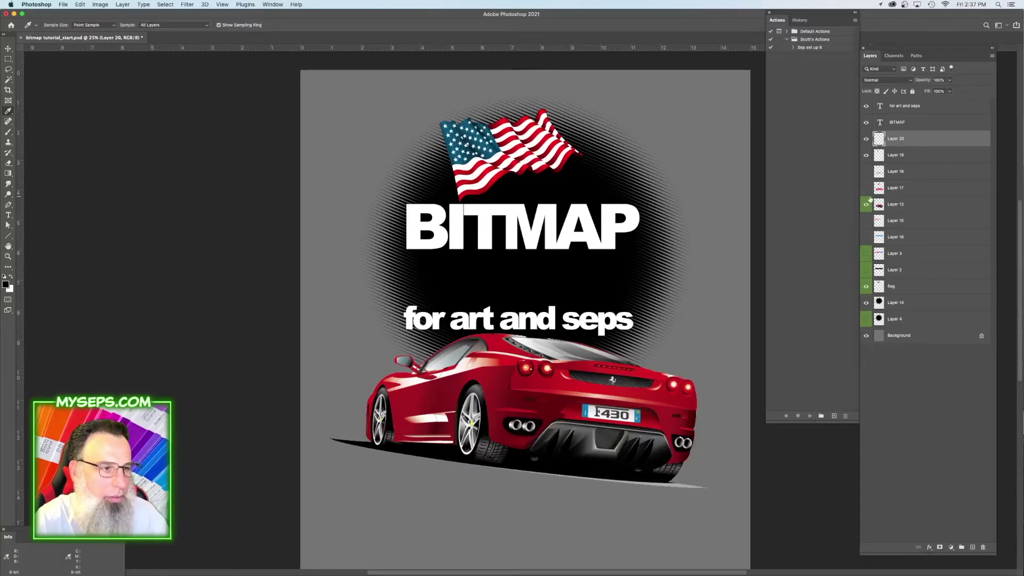
# Show Layer 18 and Layer 17 and review the combined halftone layers up close.
pyautogui.click(867, 173)
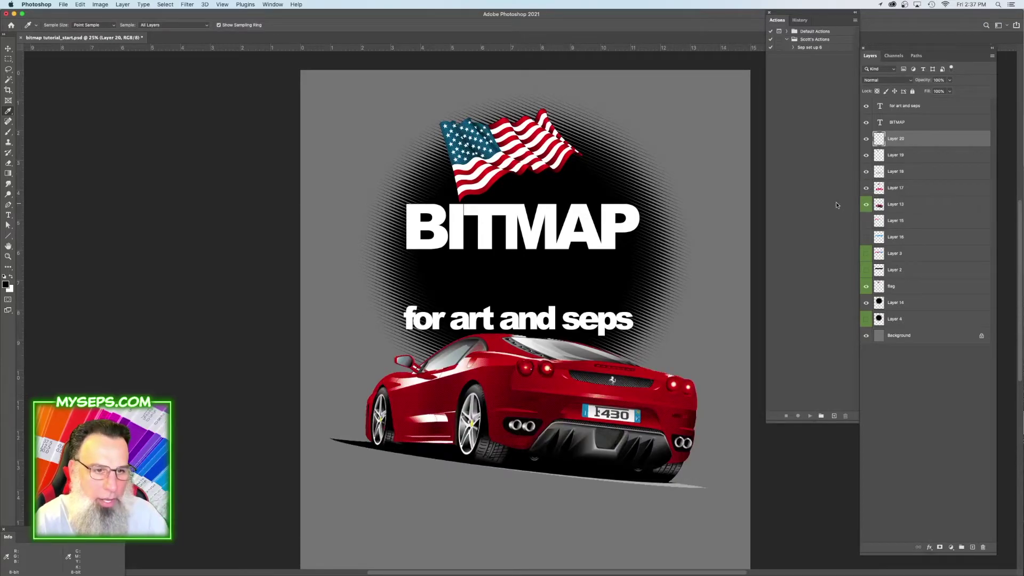
pyautogui.scroll(3, 533, 181)
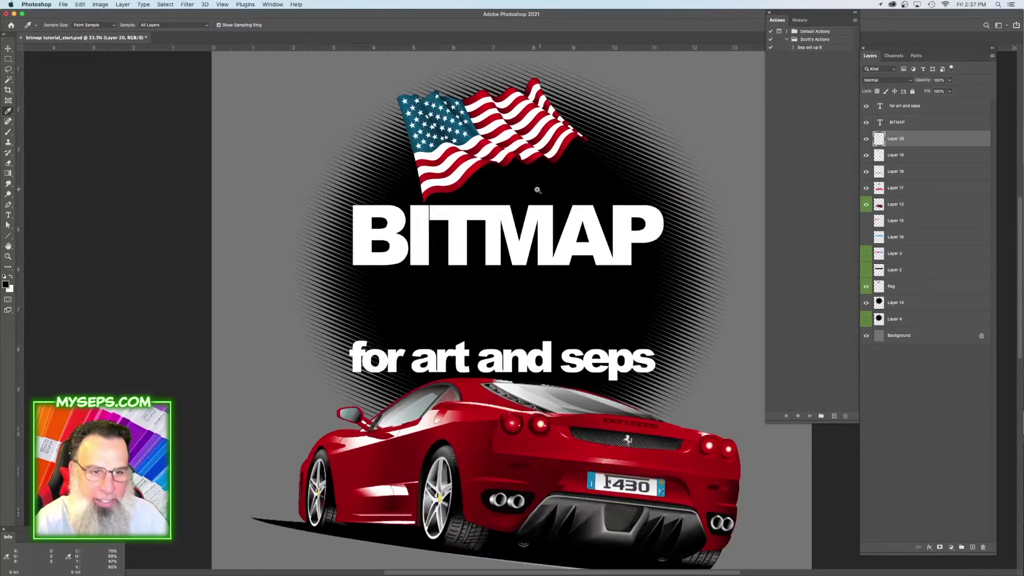
pyautogui.scroll(-5, 523, 279)
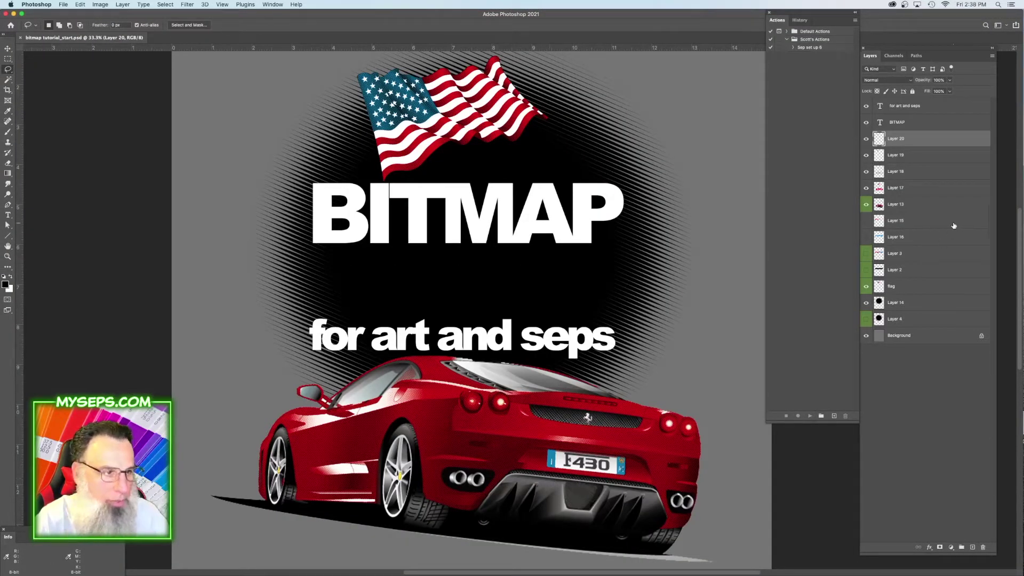
# Show only Layer 13 with the car artwork and make it the active layer.
pyautogui.keyDown('alt'); pyautogui.click(867, 206); pyautogui.keyUp('alt')
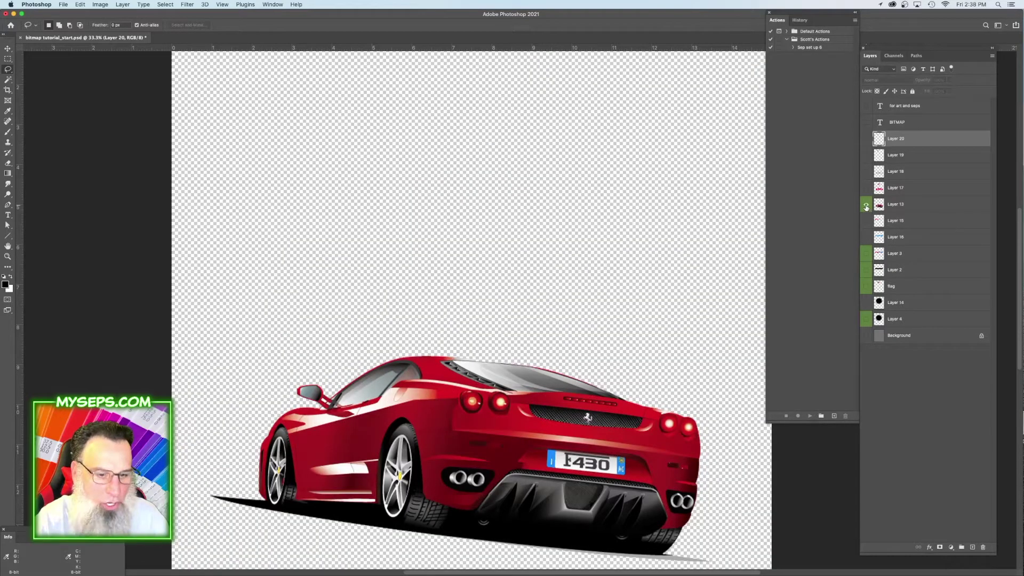
pyautogui.click(889, 207)
pyautogui.click(894, 56)
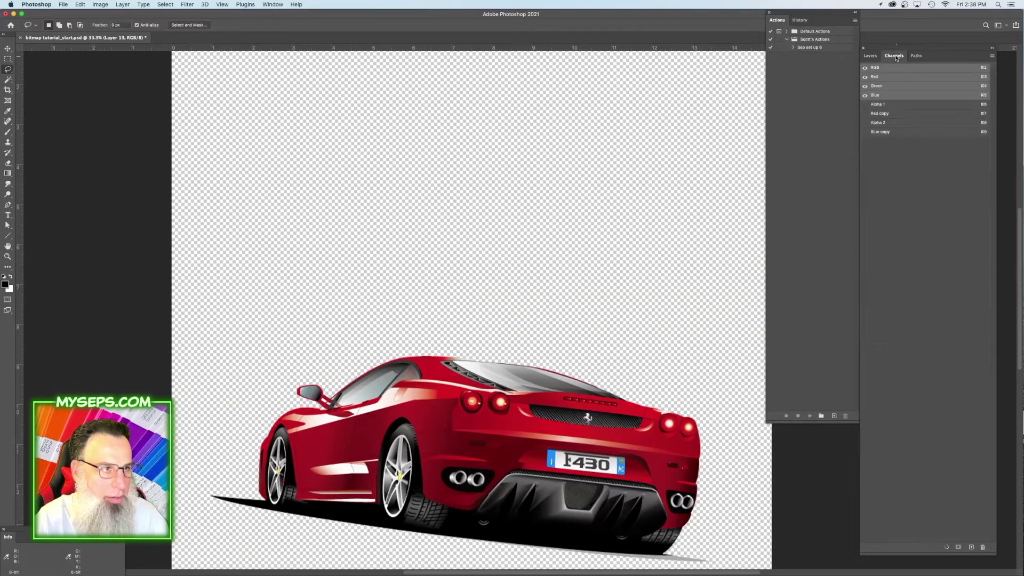
# Compare the car's Blue, Green and Red channels, and duplicate the Red channel.
pyautogui.click(887, 96)
pyautogui.click(884, 87)
pyautogui.click(883, 78)
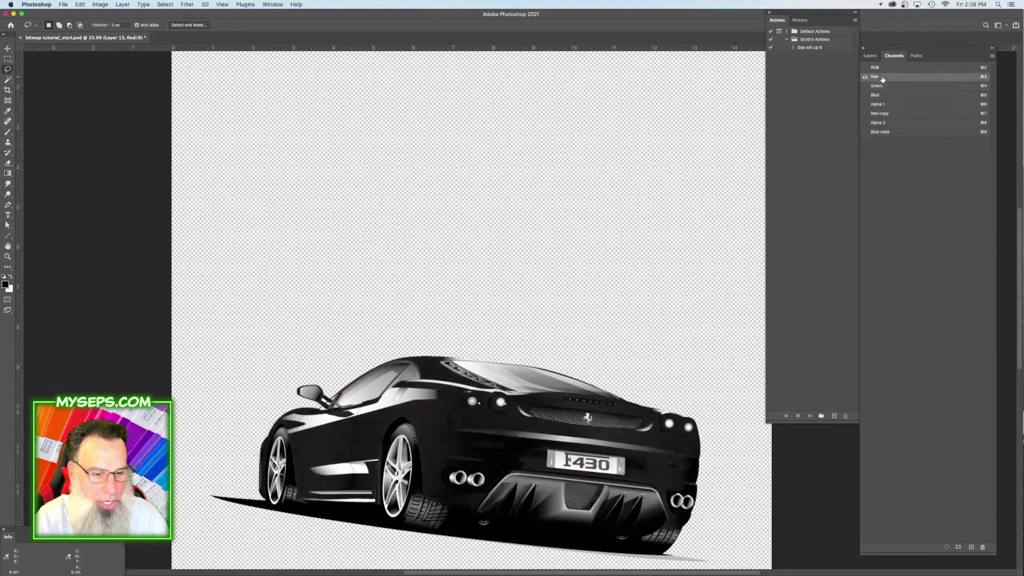
pyautogui.click(881, 86)
pyautogui.click(879, 95)
pyautogui.click(875, 78)
pyautogui.moveTo(876, 78); pyautogui.dragTo(971, 548)
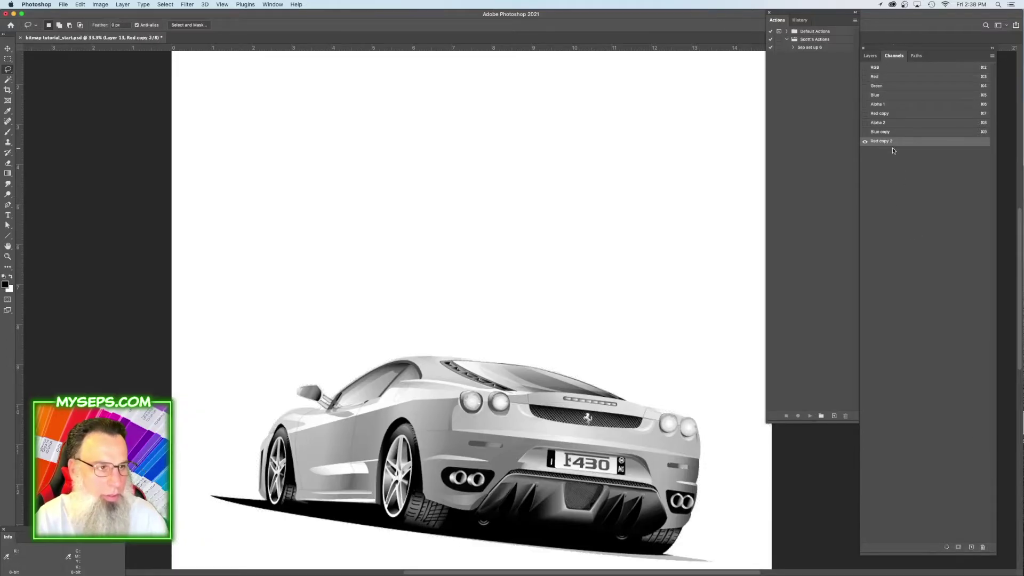
# Copy the whole Red copy 2 channel and paste it into a new 4500 x 5400 pixel grayscale document at 300 pixels/inch.
pyautogui.press('super+a')
pyautogui.press('super+c')
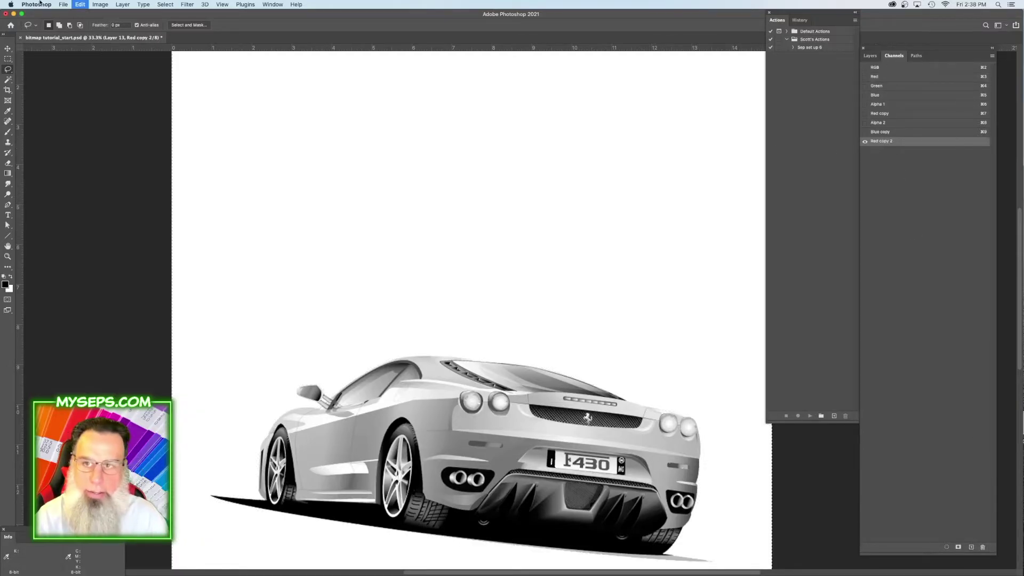
pyautogui.click(63, 4)
pyautogui.click(62, 14)
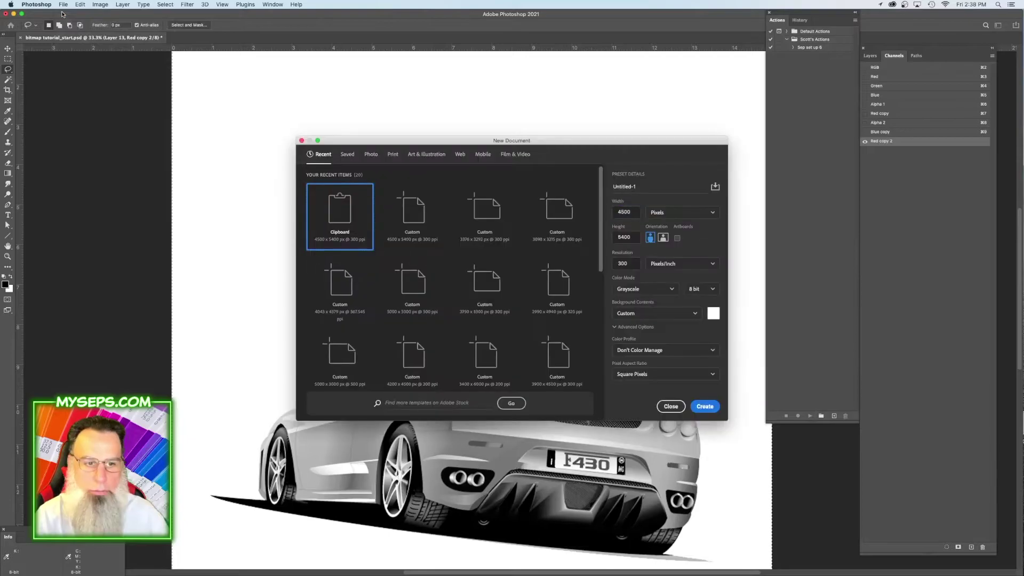
pyautogui.press('Return')
pyautogui.press('super+v')
# Convert the pasted car image to a 300 pixels/inch bitmap with a 22.5-degree Ellipse halftone screen, and return it to grayscale.
pyautogui.click(101, 4)
pyautogui.moveTo(103, 14)
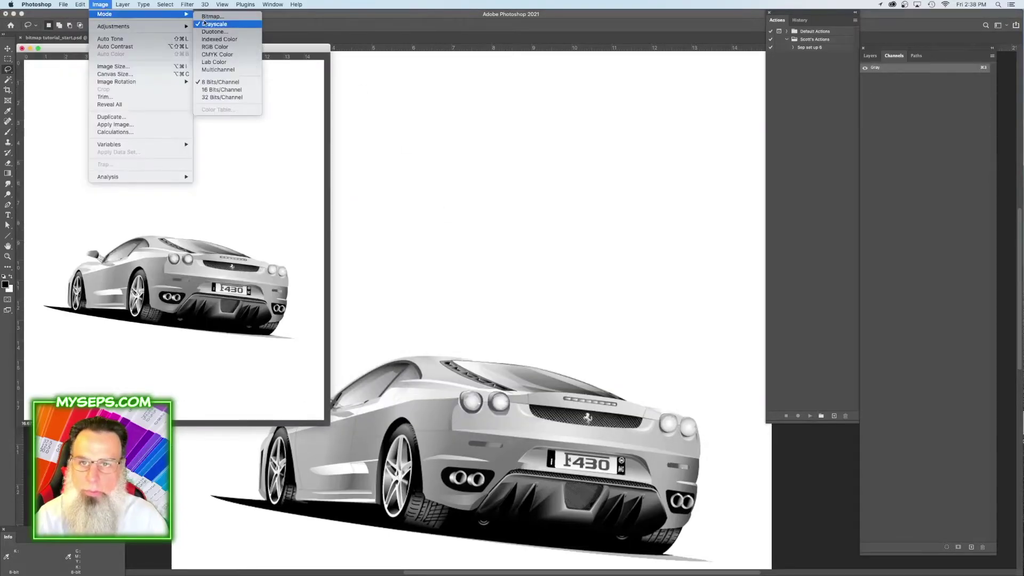
pyautogui.click(205, 22)
pyautogui.press('Return')
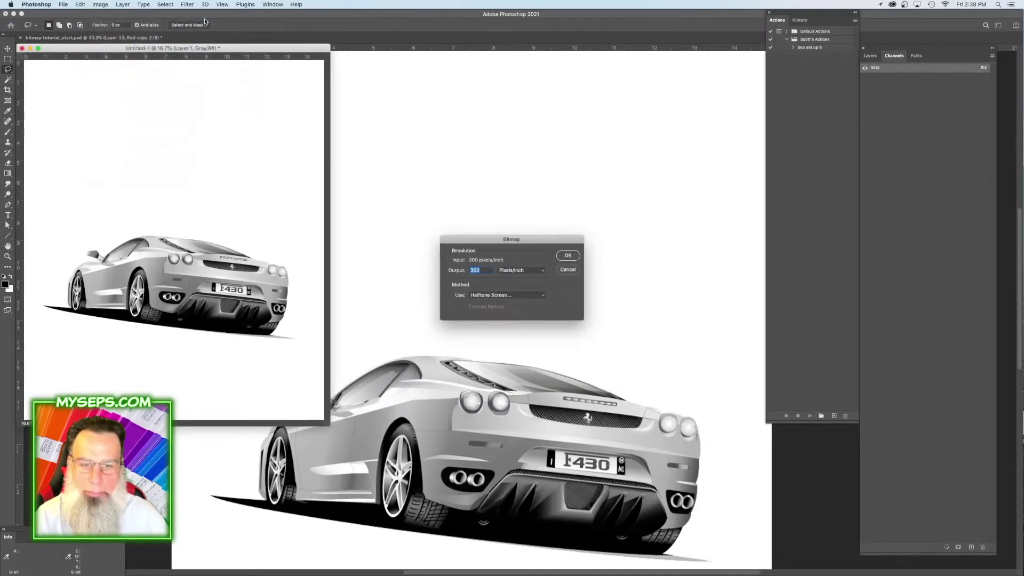
pyautogui.press('Return')
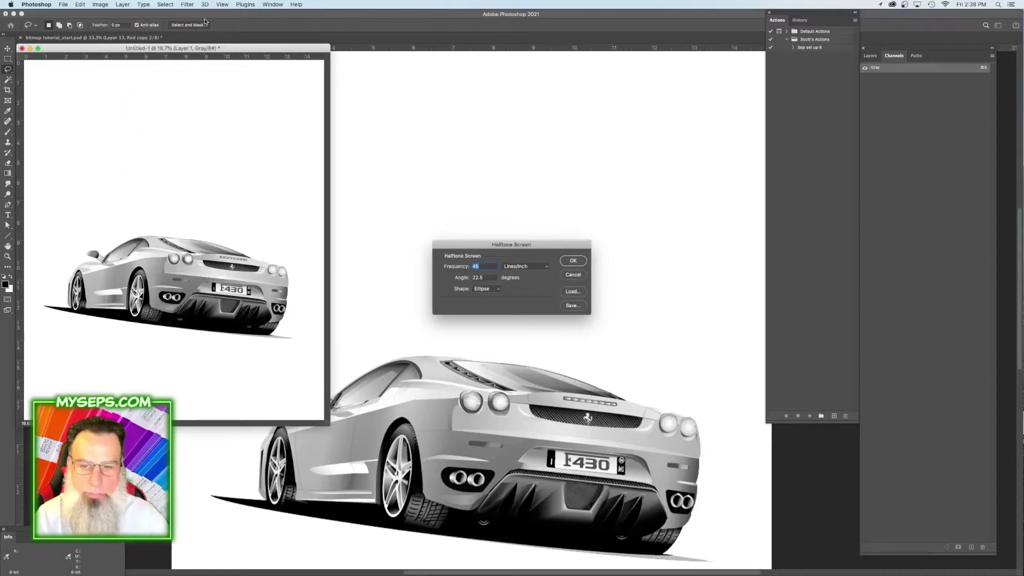
pyautogui.press('Return')
pyautogui.click(101, 4)
pyautogui.moveTo(110, 15)
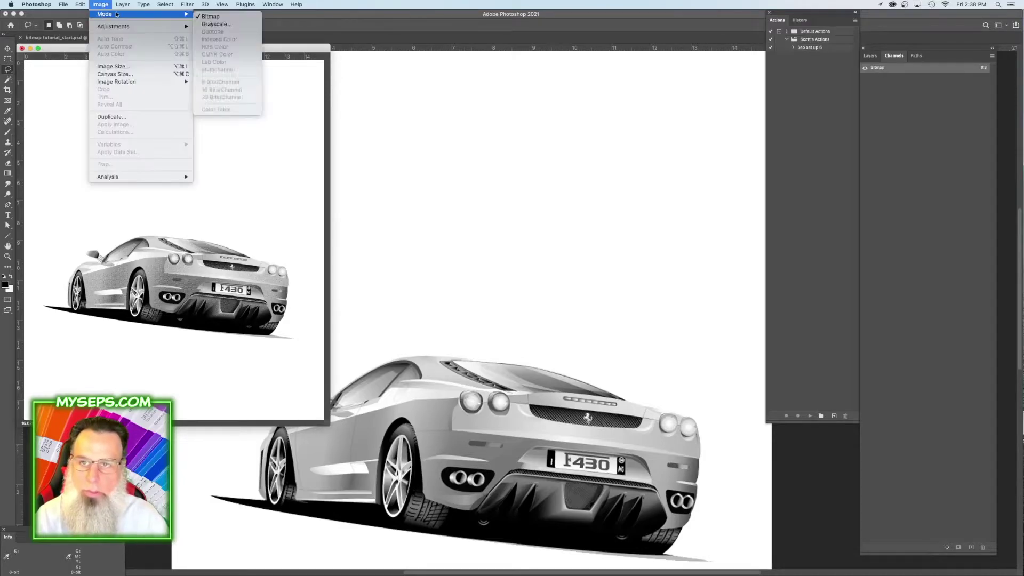
pyautogui.click(219, 26)
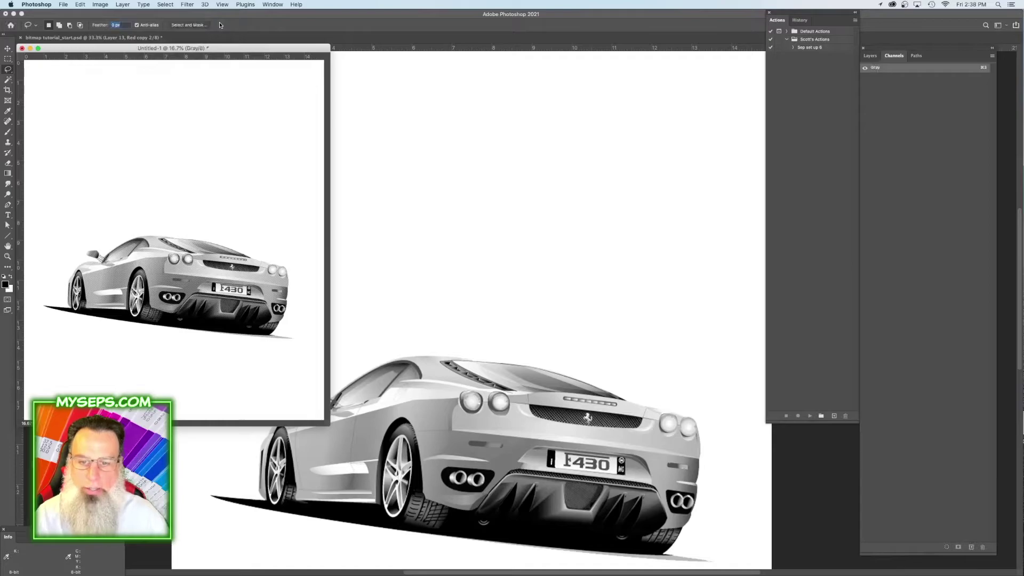
# Copy the halftoned car from Untitled-1, paste it over the Red copy 2 channel, and load that channel as a selection.
pyautogui.click(474, 194)
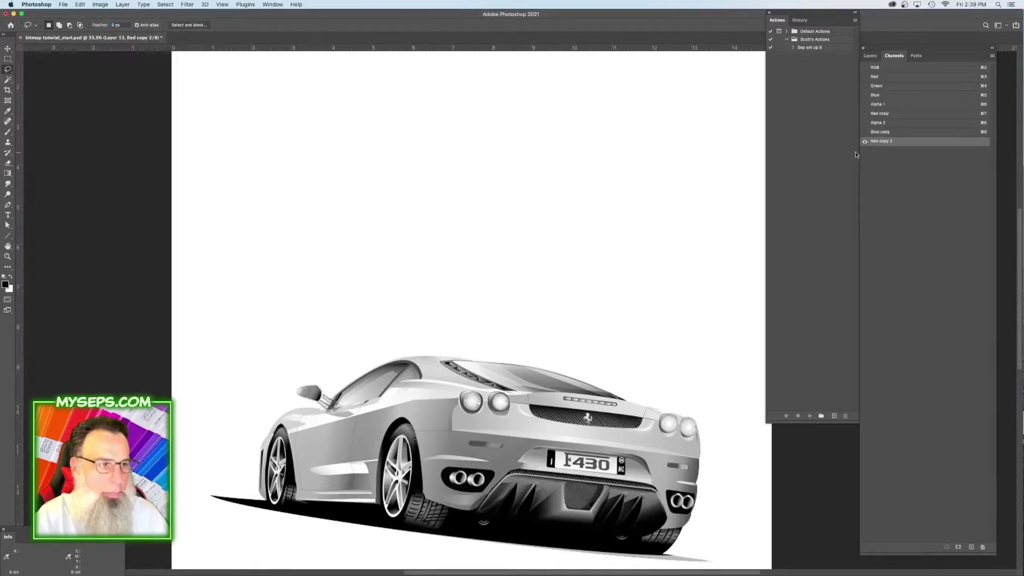
pyautogui.click(273, 4)
pyautogui.click(320, 337)
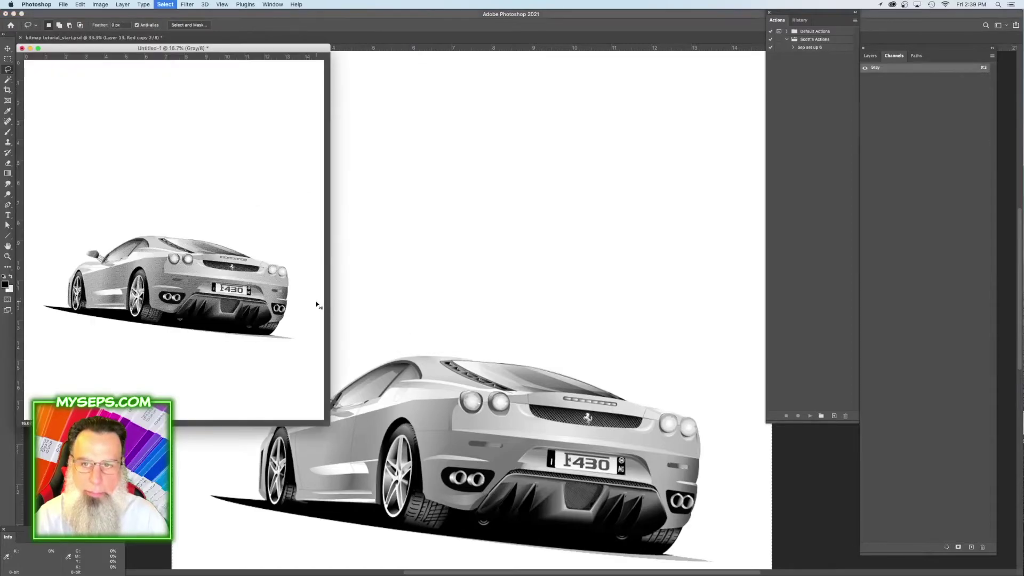
pyautogui.click(469, 265)
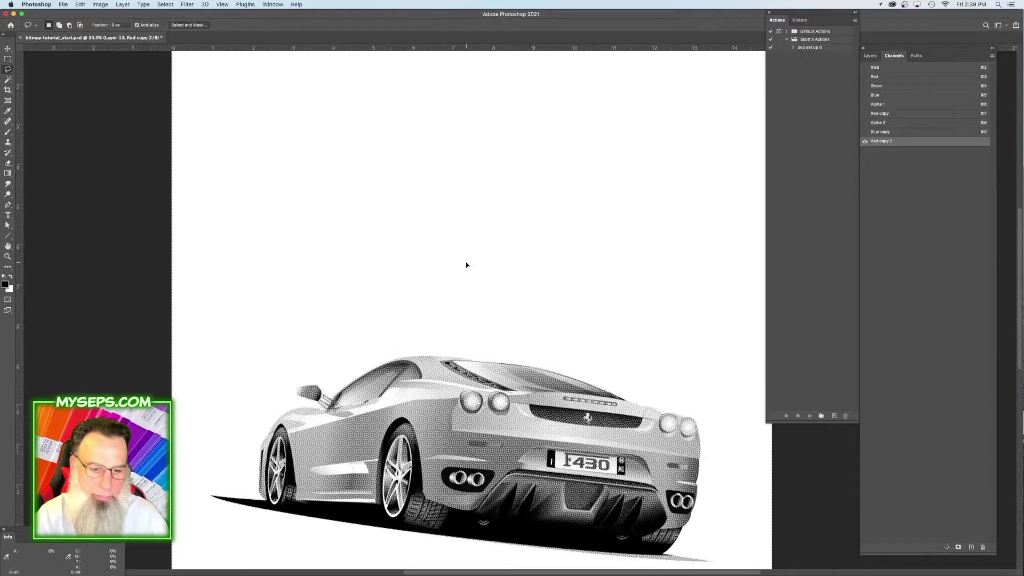
pyautogui.keyDown('super'); pyautogui.click(881, 142); pyautogui.keyUp('super')
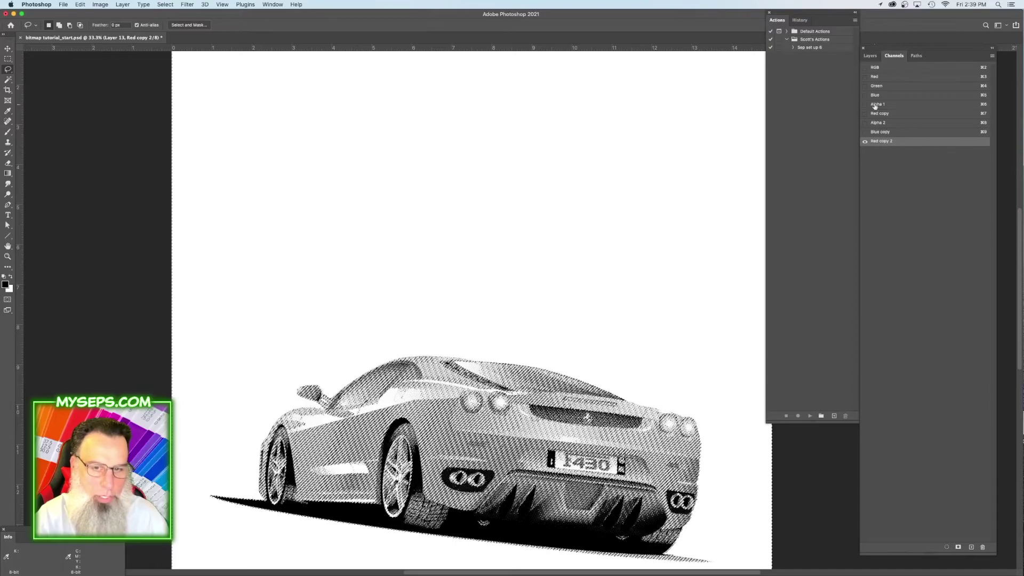
# Add a layer above Layer 13, hide Layer 13, invert the loaded halftone selection, and fill it with black.
pyautogui.click(875, 68)
pyautogui.click(869, 55)
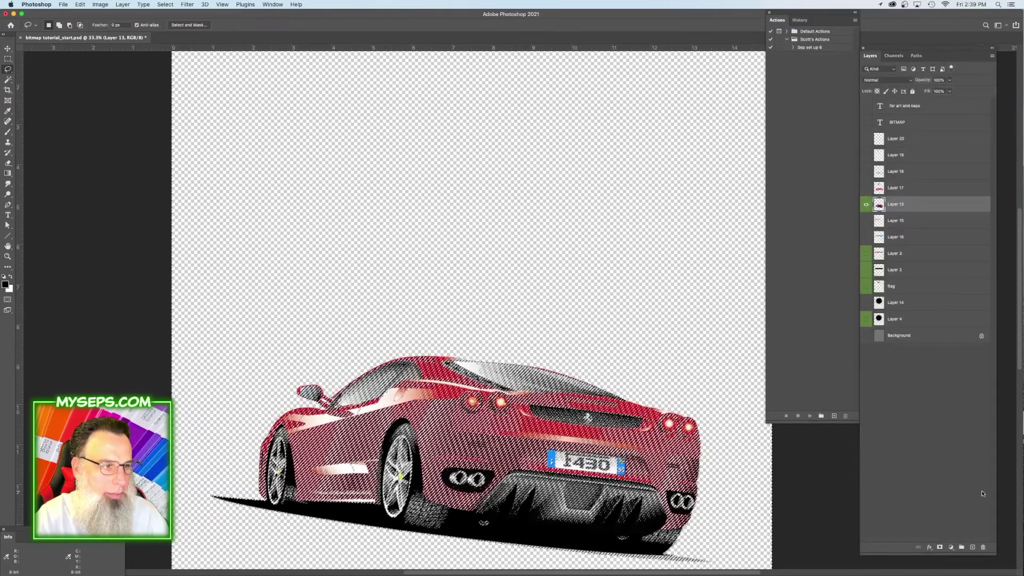
pyautogui.click(972, 547)
pyautogui.click(866, 221)
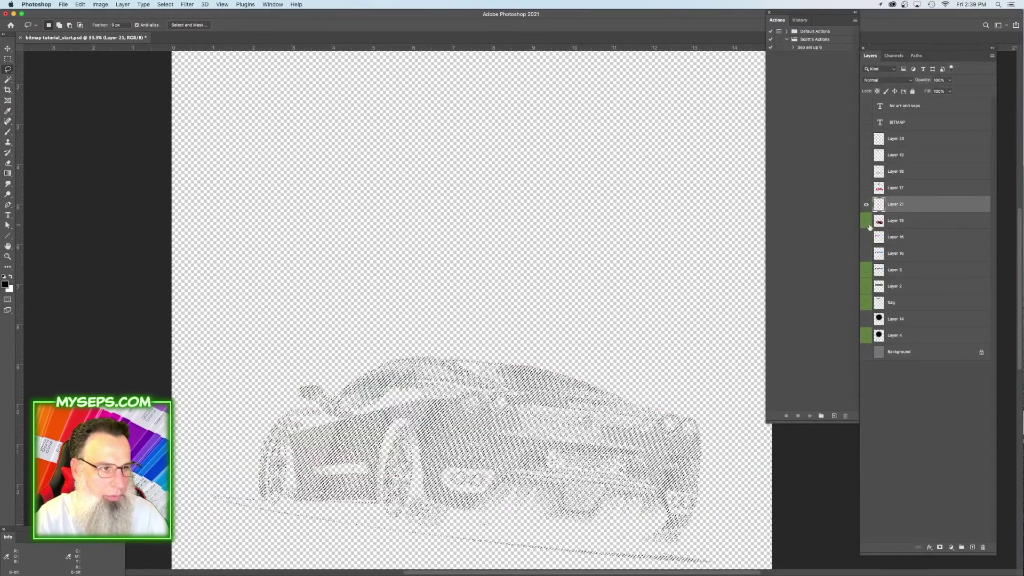
pyautogui.click(165, 5)
pyautogui.click(172, 38)
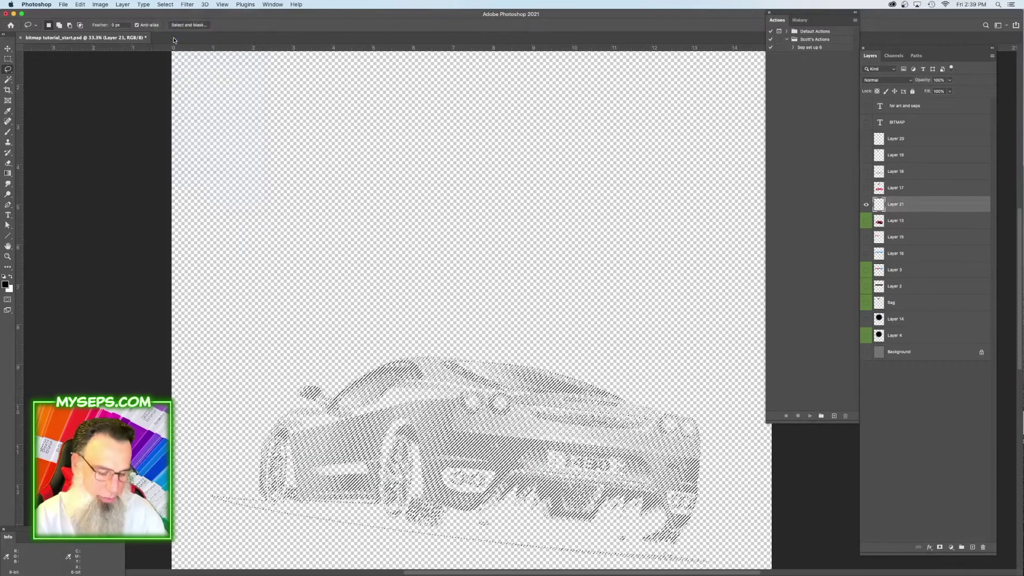
pyautogui.hotkey('alt', 'BackSpace')
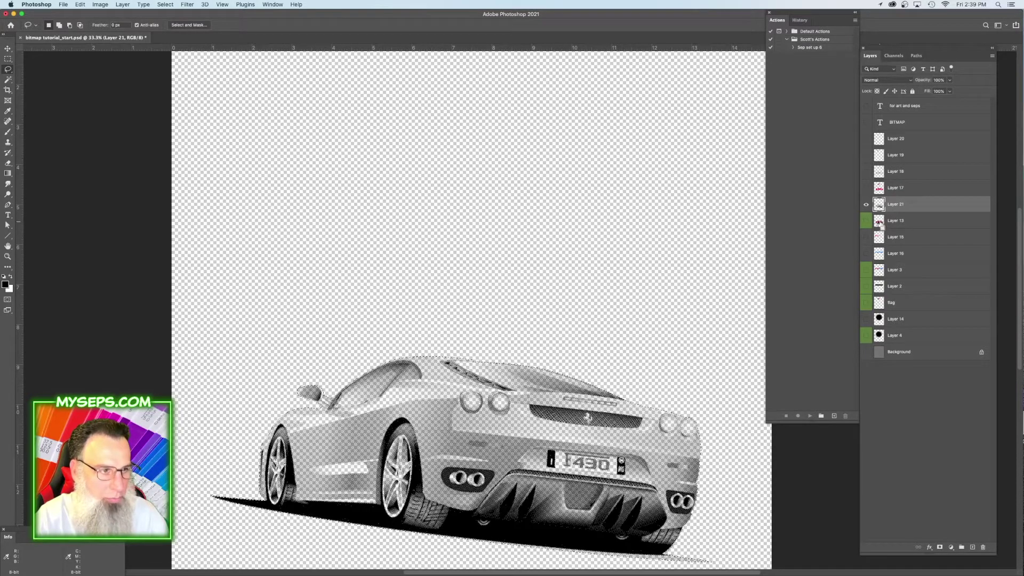
# Add a layer beneath the black halftone car, fill the car's shape with white as an underlay, and deselect.
pyautogui.keyDown('super'); pyautogui.click(972, 548); pyautogui.keyUp('super')
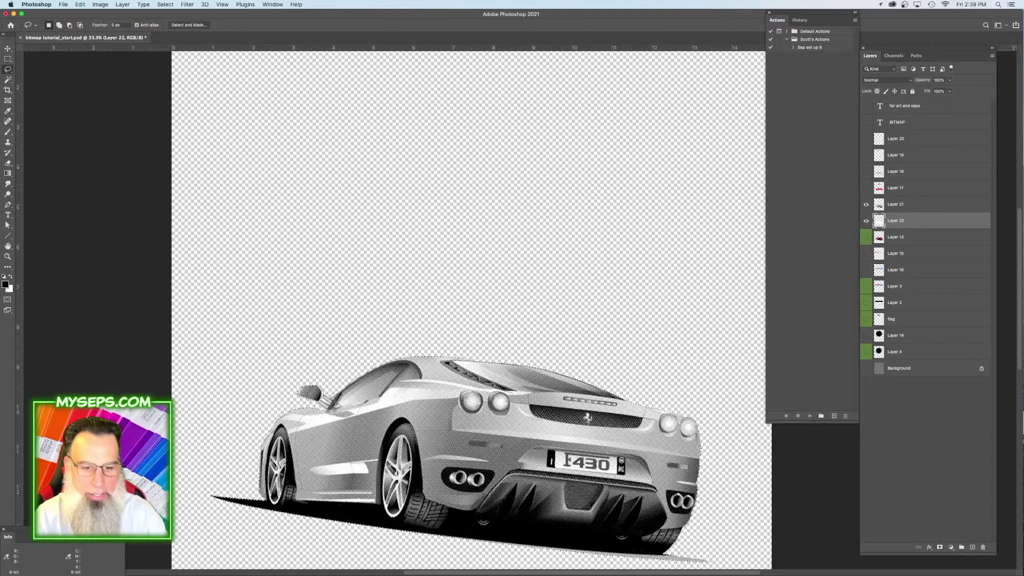
pyautogui.press('super+d')
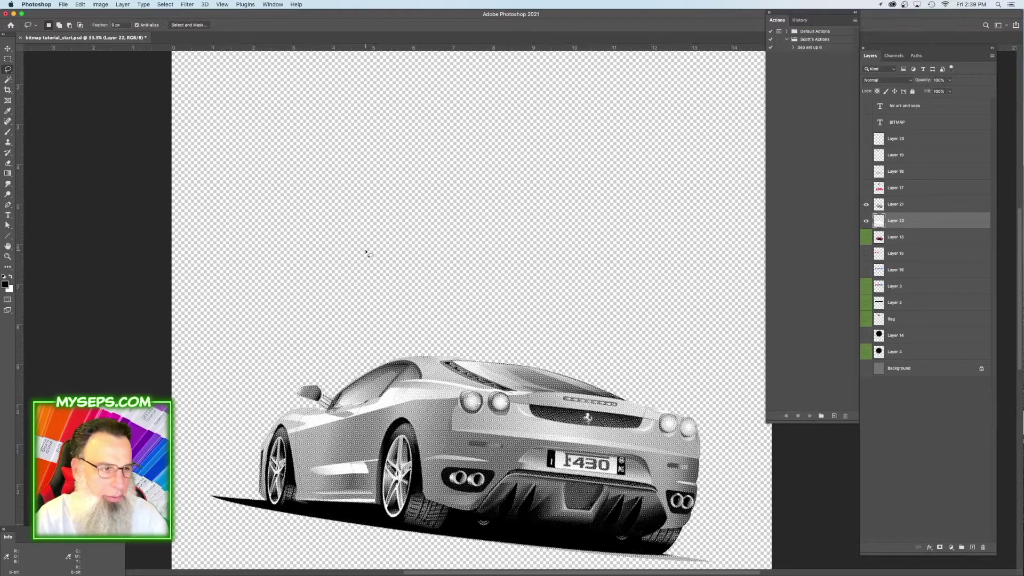
# Show the flag and car color layers from Layer 17 to Layer 20, plus both halftoned HALFTONE lettering layers.
pyautogui.click(867, 189)
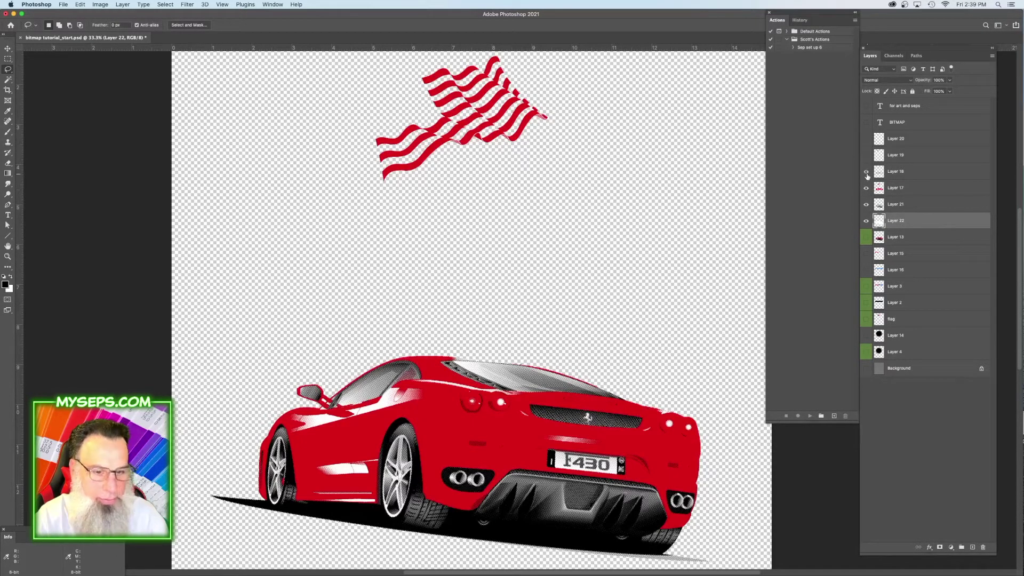
pyautogui.click(867, 175)
pyautogui.click(867, 156)
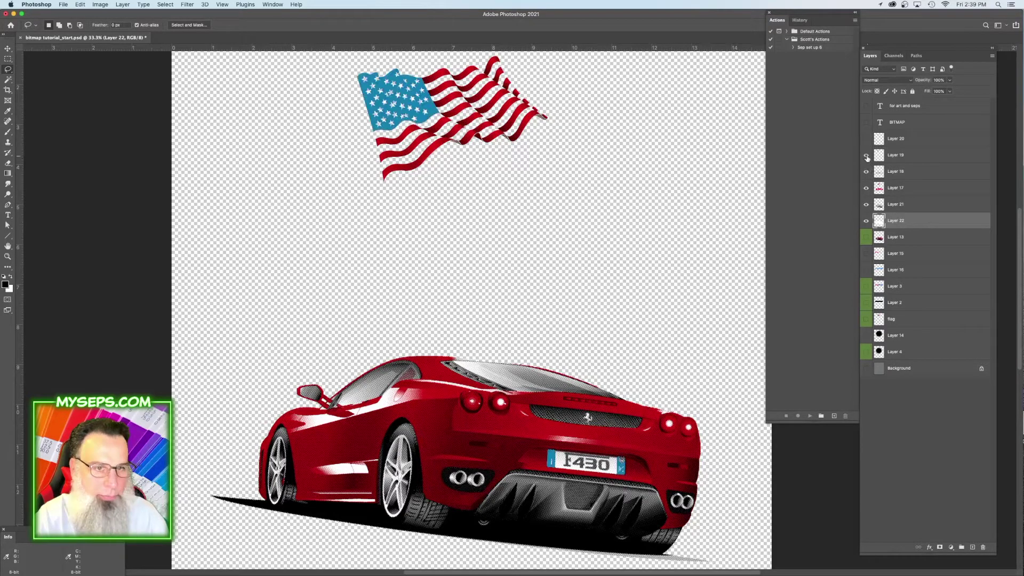
pyautogui.click(867, 140)
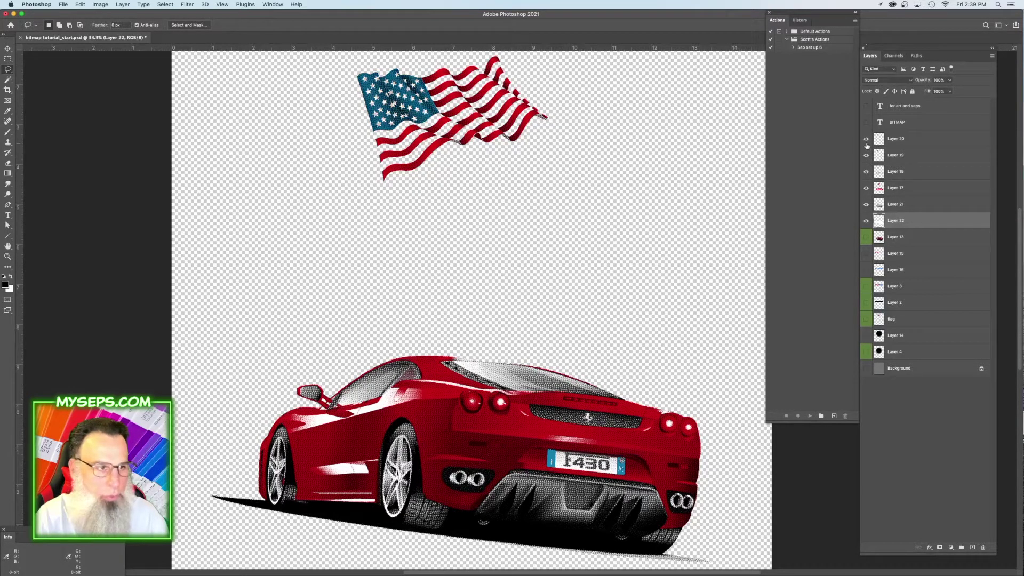
pyautogui.click(866, 271)
pyautogui.click(867, 254)
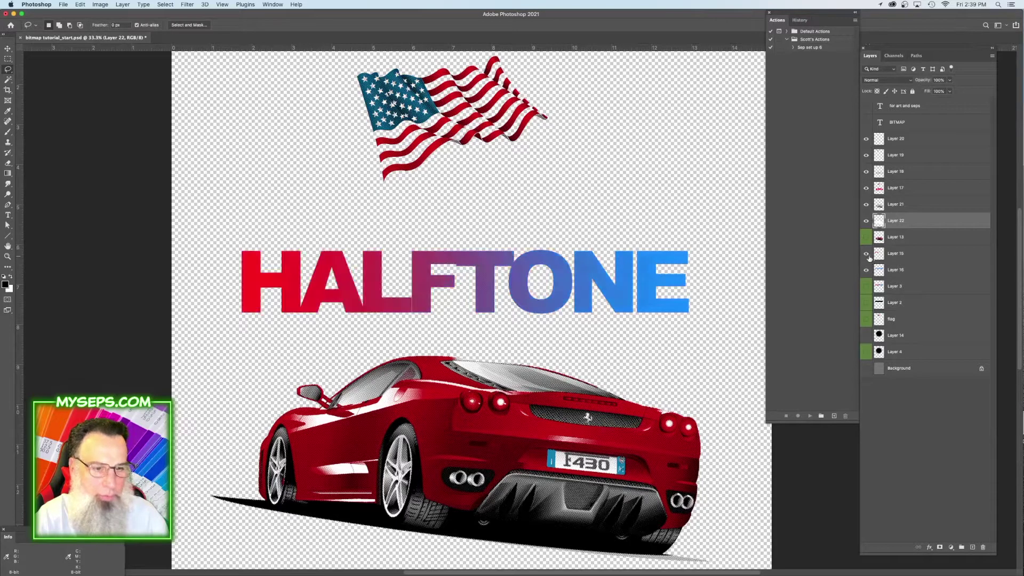
# Show the halftone circle, Layer 3, Layer 2, the flag, both white text layers and the gray Background.
pyautogui.click(865, 336)
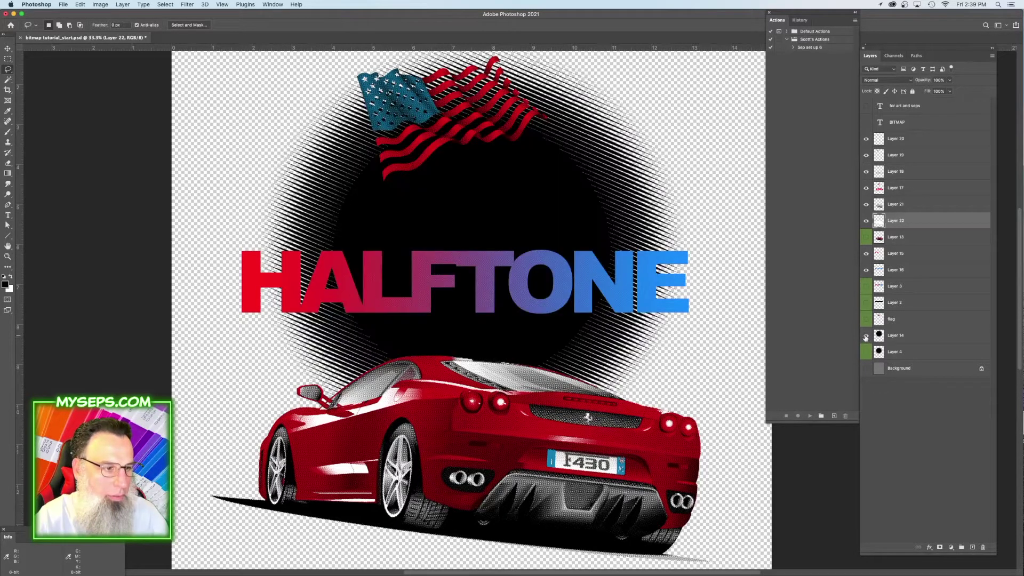
pyautogui.click(866, 286)
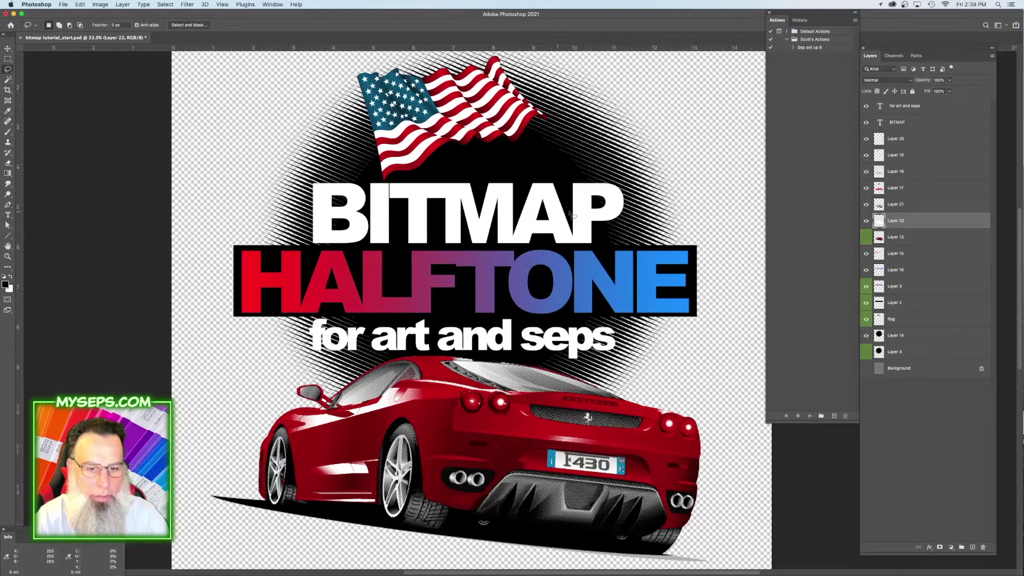
pyautogui.click(867, 369)
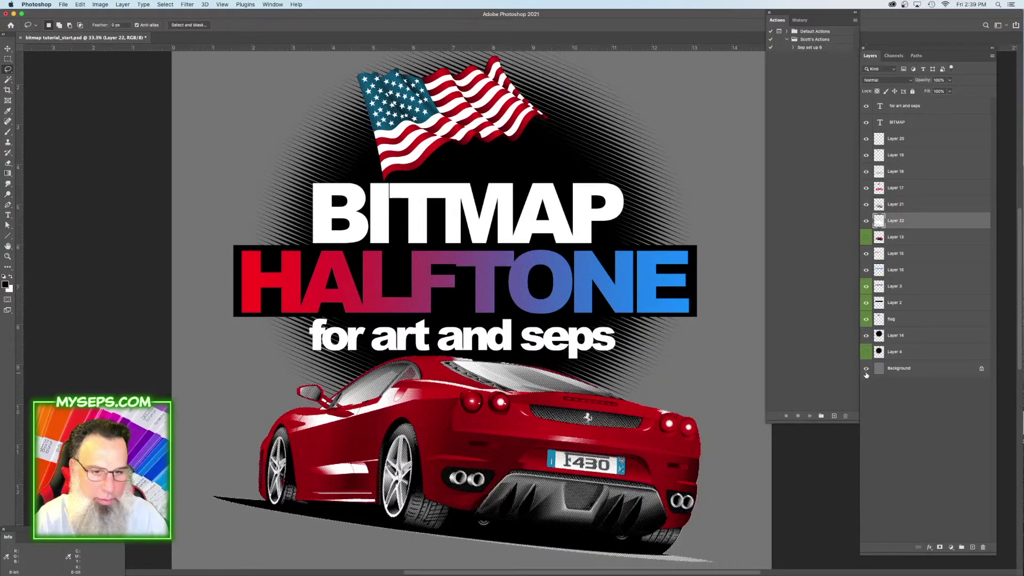
pyautogui.keyDown('super'); pyautogui.click(556, 399); pyautogui.keyUp('super')
pyautogui.keyDown('alt'); pyautogui.click(555, 390); pyautogui.keyUp('alt')
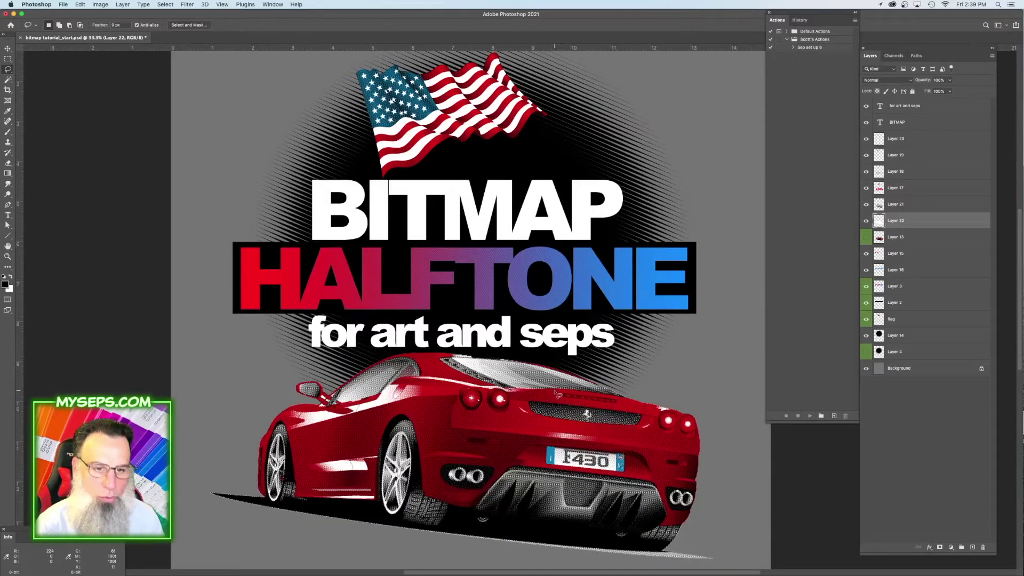
pyautogui.moveTo(559, 339)
pyautogui.mouseDown()
pyautogui.moveTo(558, 364)
pyautogui.moveTo(556, 345)
pyautogui.mouseUp()
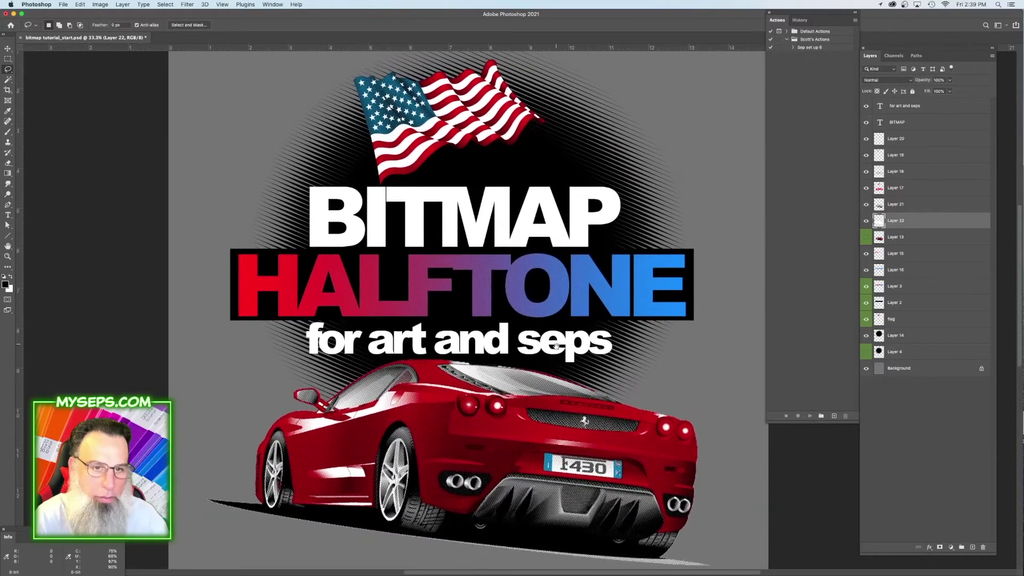
# Delete the five extra channels: Alpha 1, Red copy, Alpha 2, Blue copy and Red copy 2.
pyautogui.click(894, 56)
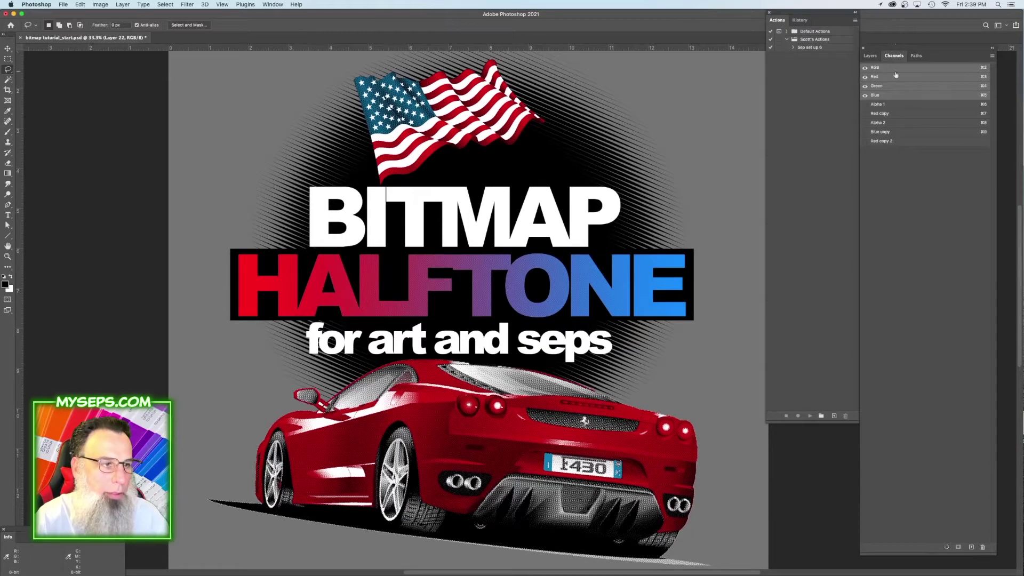
pyautogui.click(871, 142)
pyautogui.keyDown('shift'); pyautogui.click(876, 131); pyautogui.keyUp('shift')
pyautogui.keyDown('shift'); pyautogui.click(878, 122); pyautogui.keyUp('shift')
pyautogui.keyDown('shift'); pyautogui.click(880, 113); pyautogui.keyUp('shift')
pyautogui.keyDown('shift'); pyautogui.click(882, 105); pyautogui.keyUp('shift')
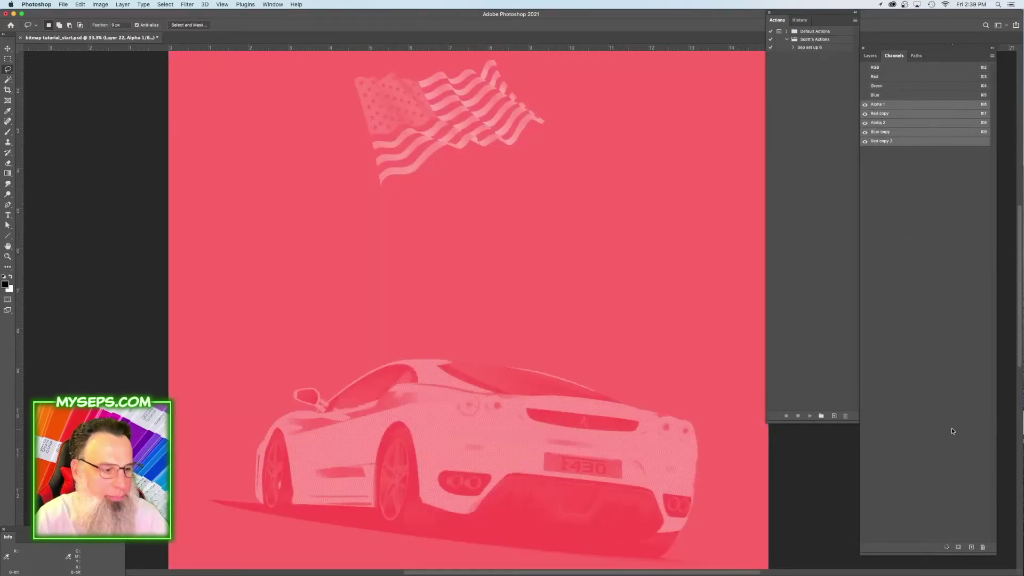
pyautogui.click(984, 547)
pyautogui.press('Return')
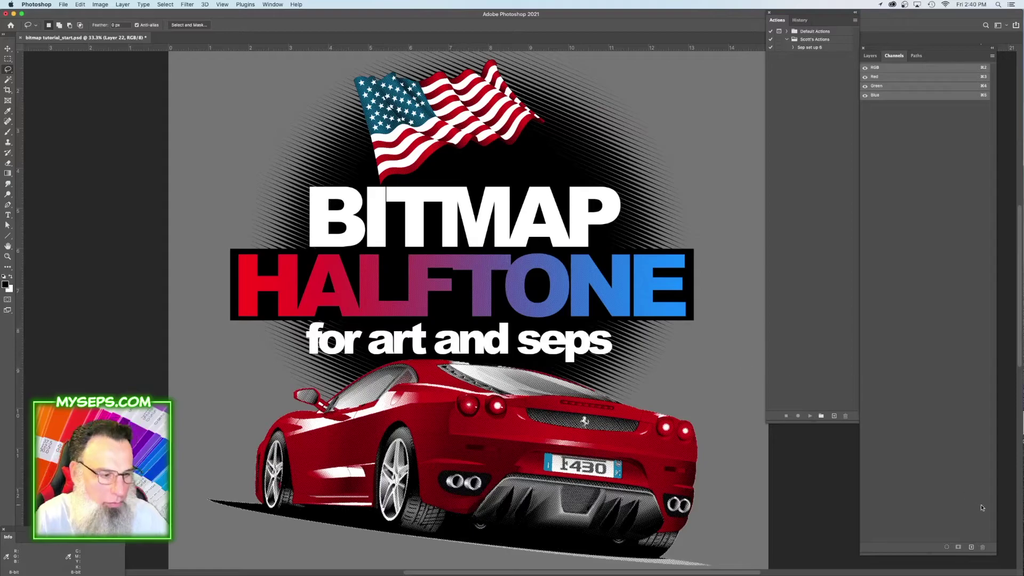
# Create a spot channel named "base white" with white ink at 100% solidity, and clear its entire area to white.
pyautogui.click(971, 547)
pyautogui.doubleClick(899, 109)
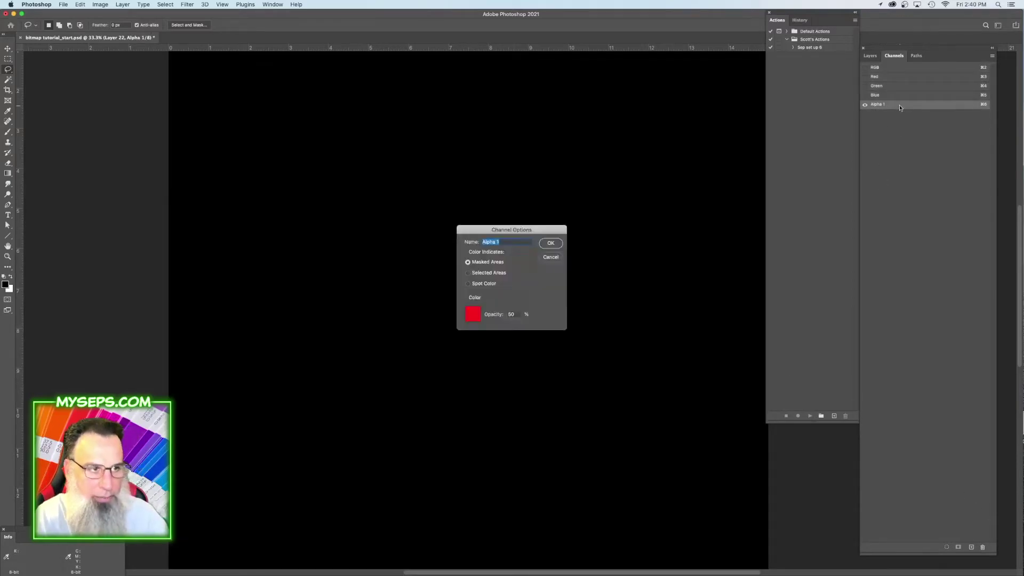
pyautogui.write('bi')
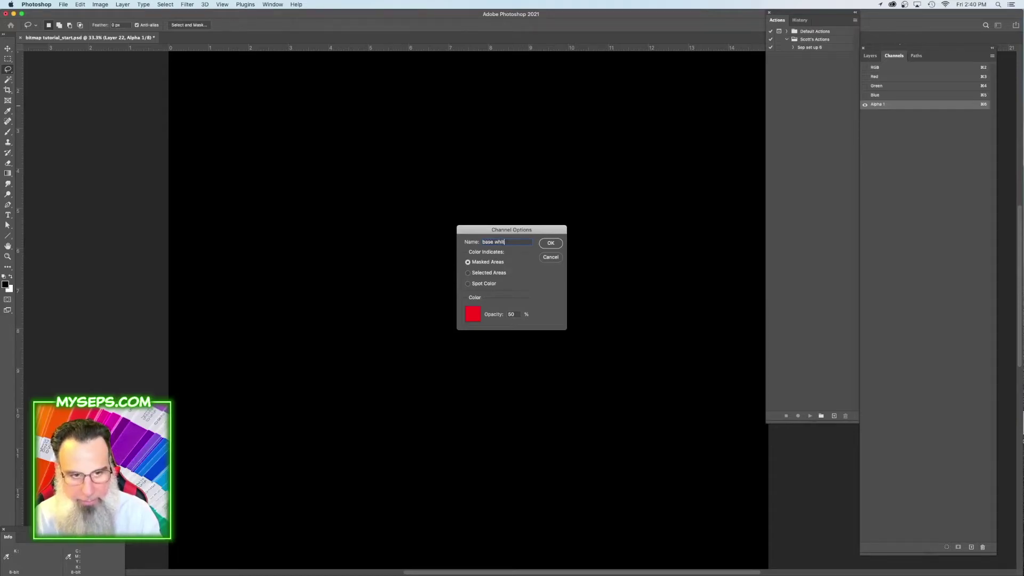
pyautogui.doubleClick(512, 314)
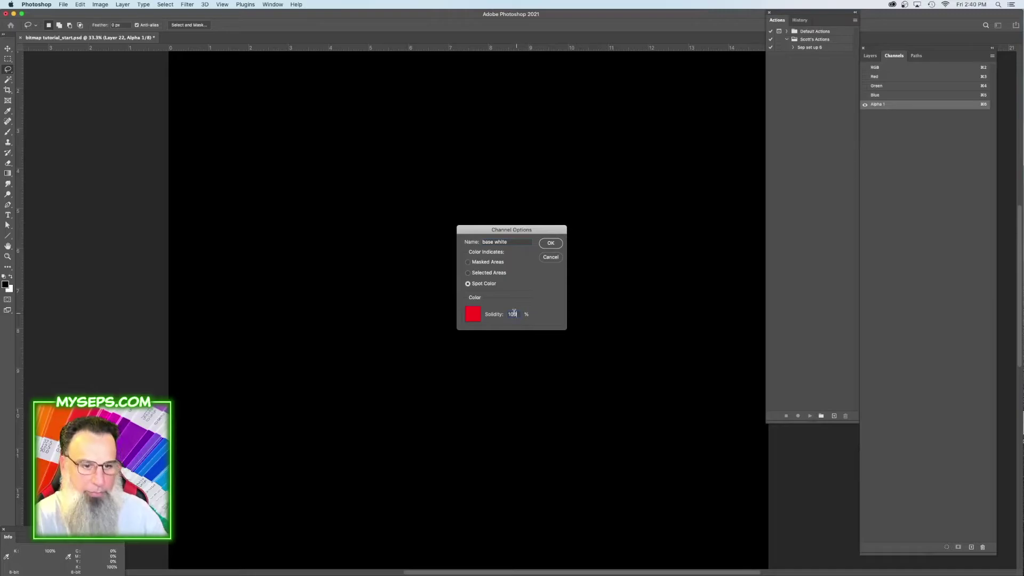
pyautogui.write('100')
pyautogui.click(479, 313)
pyautogui.moveTo(577, 116); pyautogui.dragTo(528, 97)
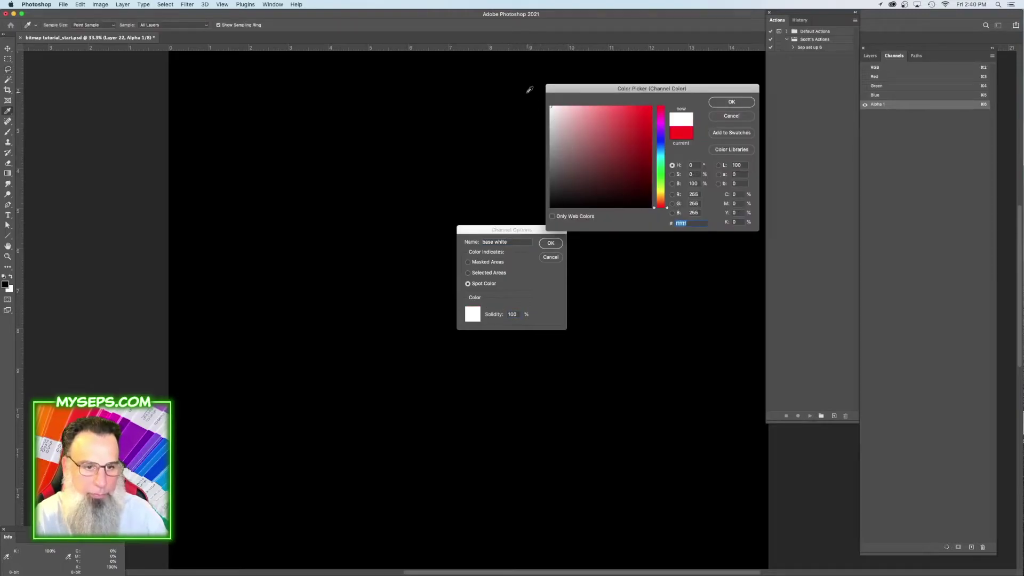
pyautogui.press('Return')
pyautogui.press('Return')
pyautogui.press('super+a')
pyautogui.press('BackSpace')
pyautogui.press('super+d')
# Duplicate the base white channel, name the copy "red", and give it red ink (#ff0000) at 20% solidity.
pyautogui.moveTo(899, 107); pyautogui.dragTo(971, 547)
pyautogui.doubleClick(922, 115)
pyautogui.write('red')
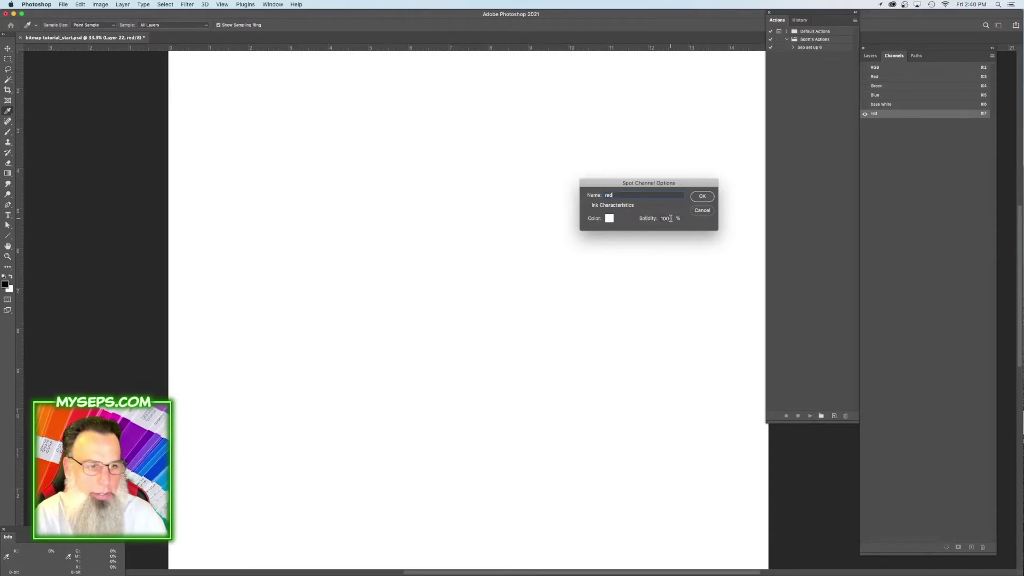
pyautogui.click(609, 219)
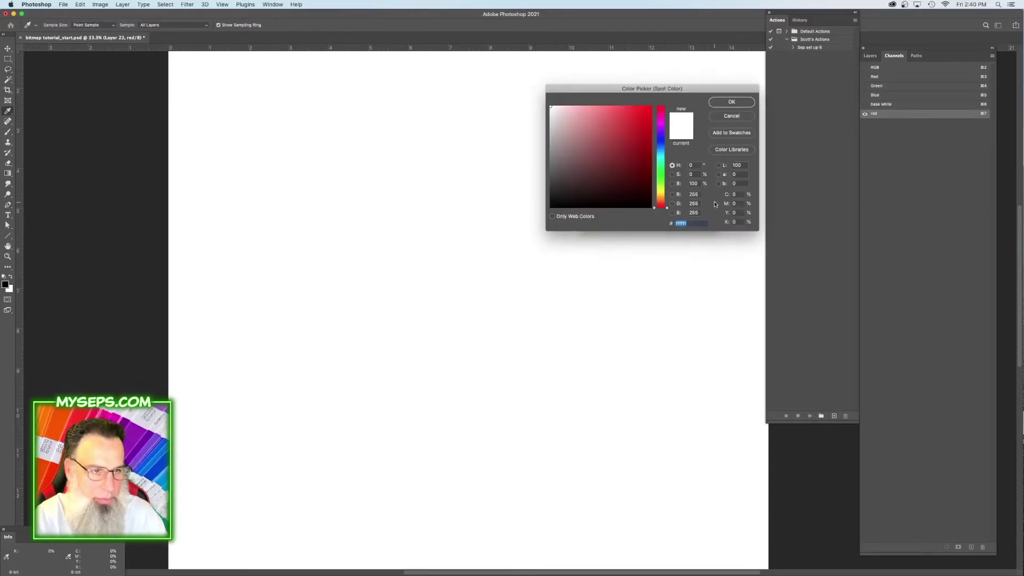
pyautogui.click(630, 133)
pyautogui.click(724, 101)
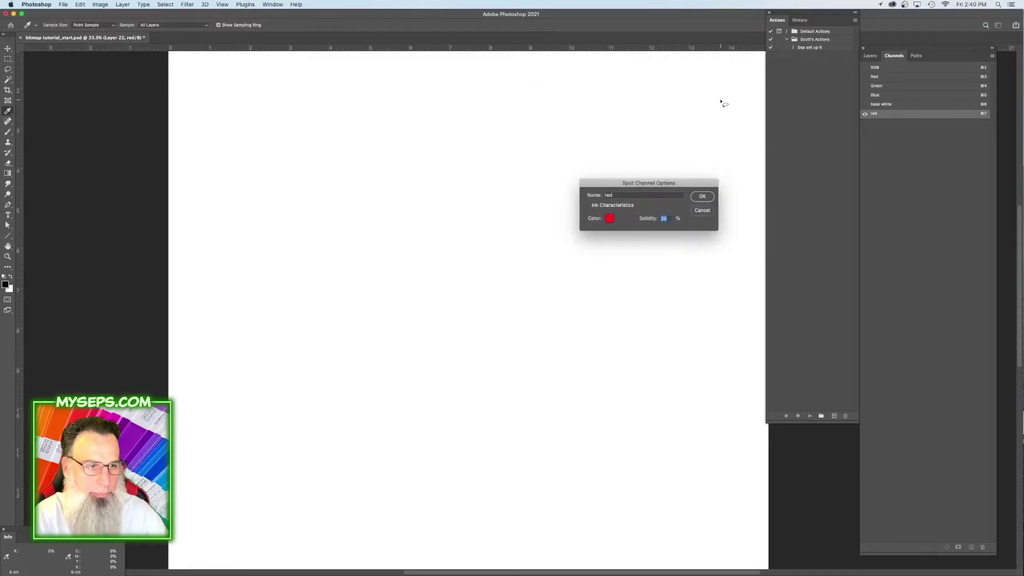
pyautogui.press('Return')
# Duplicate the red spot channel, name the copy "blue", and set its ink color to blue (#0024ff).
pyautogui.moveTo(895, 118); pyautogui.dragTo(970, 546)
pyautogui.doubleClick(901, 123)
pyautogui.write('blue')
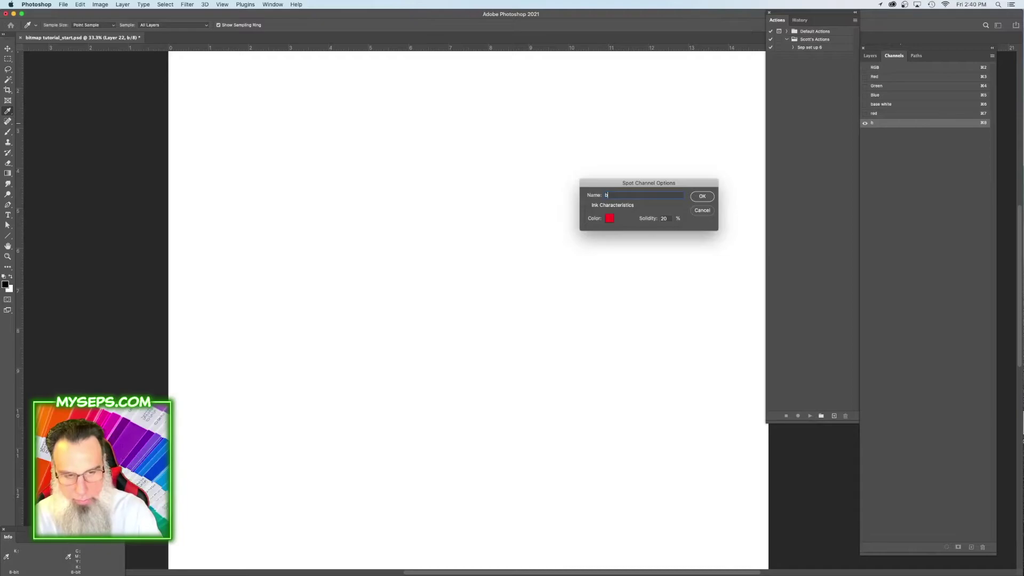
pyautogui.click(611, 219)
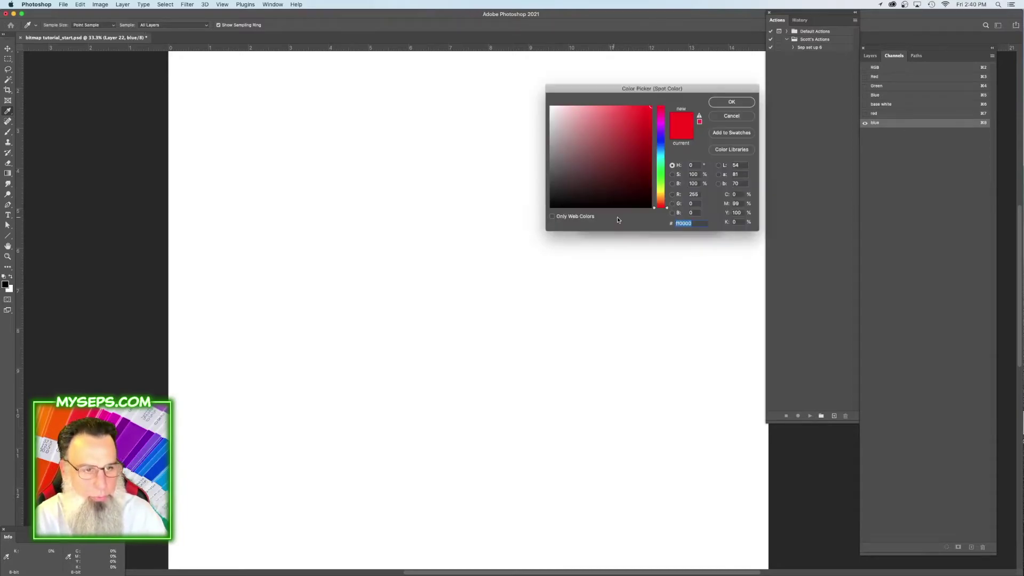
pyautogui.click(660, 143)
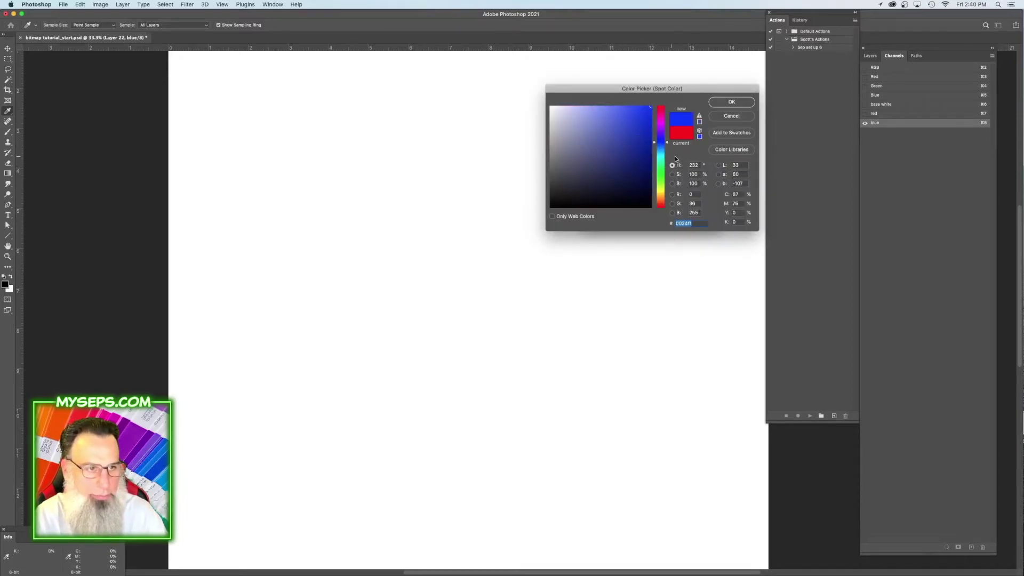
pyautogui.press('Return')
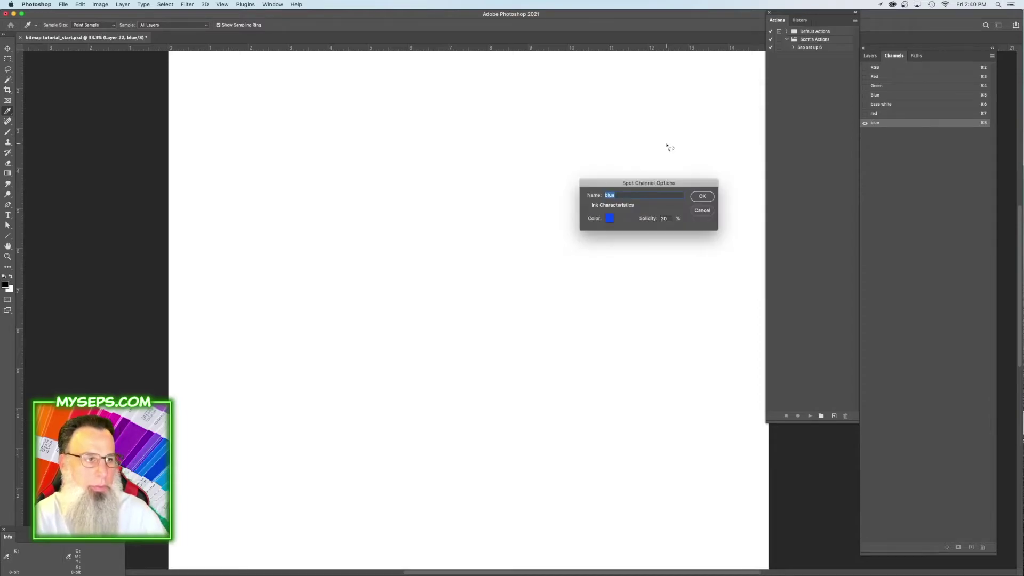
pyautogui.press('Return')
# Duplicate the blue spot channel, name the copy "black", and give it black ink at 100% solidity.
pyautogui.moveTo(882, 123); pyautogui.dragTo(972, 547)
pyautogui.doubleClick(910, 135)
pyautogui.write('black')
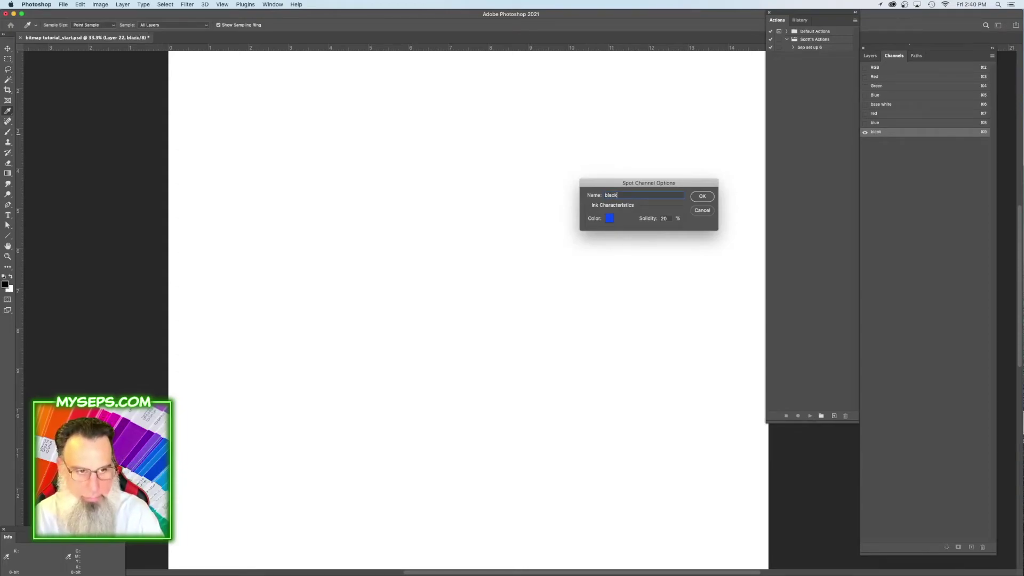
pyautogui.doubleClick(664, 218)
pyautogui.write('100')
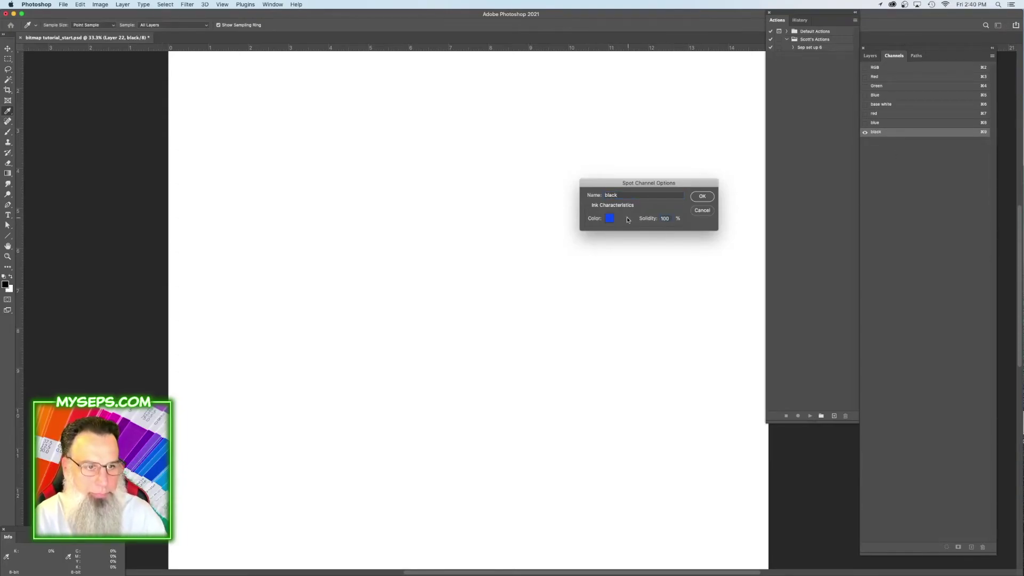
pyautogui.click(609, 218)
pyautogui.moveTo(604, 163); pyautogui.dragTo(498, 224)
pyautogui.press('Return')
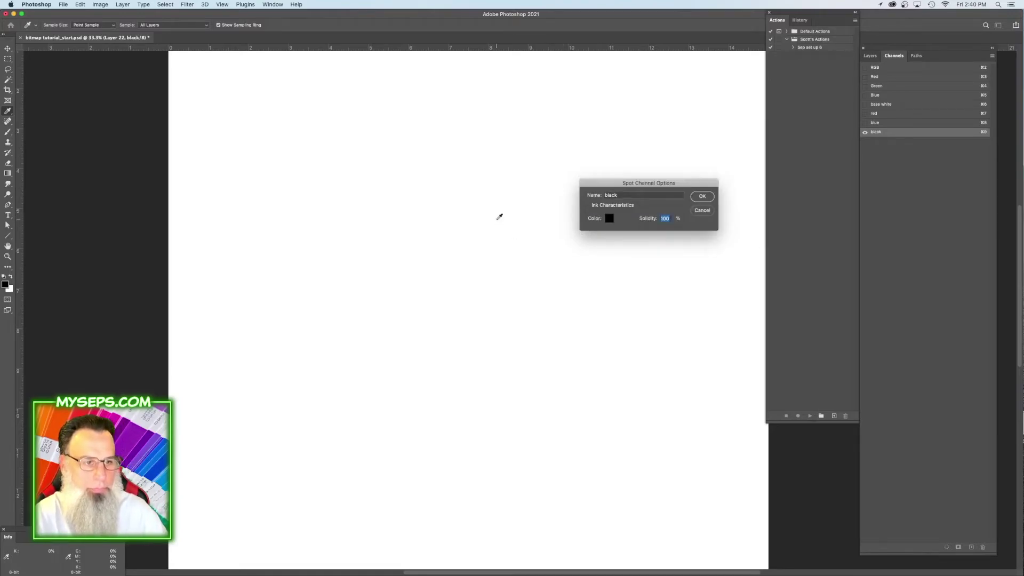
pyautogui.press('Return')
# Duplicate the black spot channel, name the copy "background", and set its ink color.
pyautogui.moveTo(891, 133); pyautogui.dragTo(972, 547)
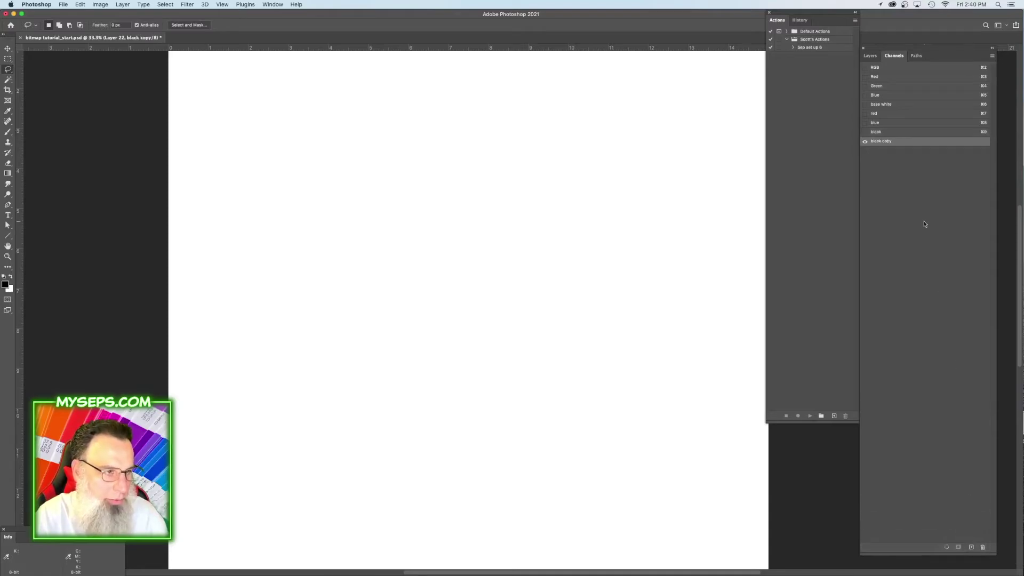
pyautogui.doubleClick(905, 141)
pyautogui.write('background')
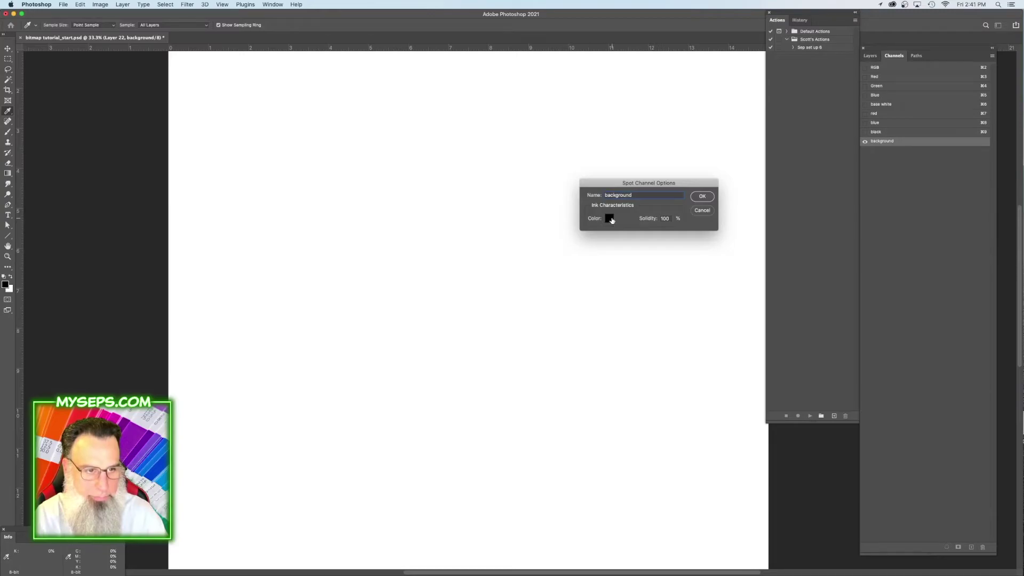
pyautogui.click(610, 218)
pyautogui.press('Return')
pyautogui.press('Return')
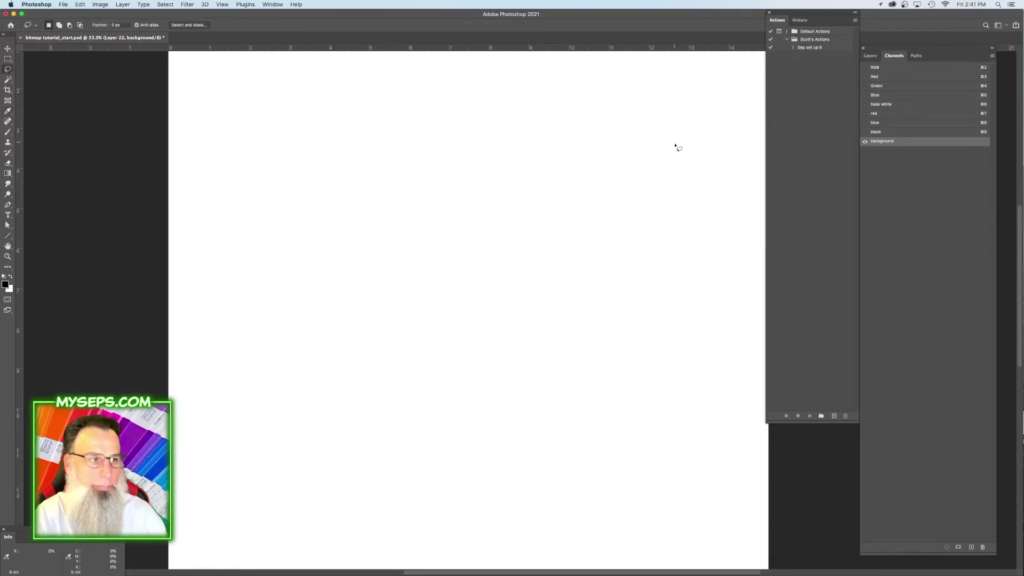
# Move the background channel above base white and fill its entire canvas with black.
pyautogui.moveTo(885, 142); pyautogui.dragTo(888, 106)
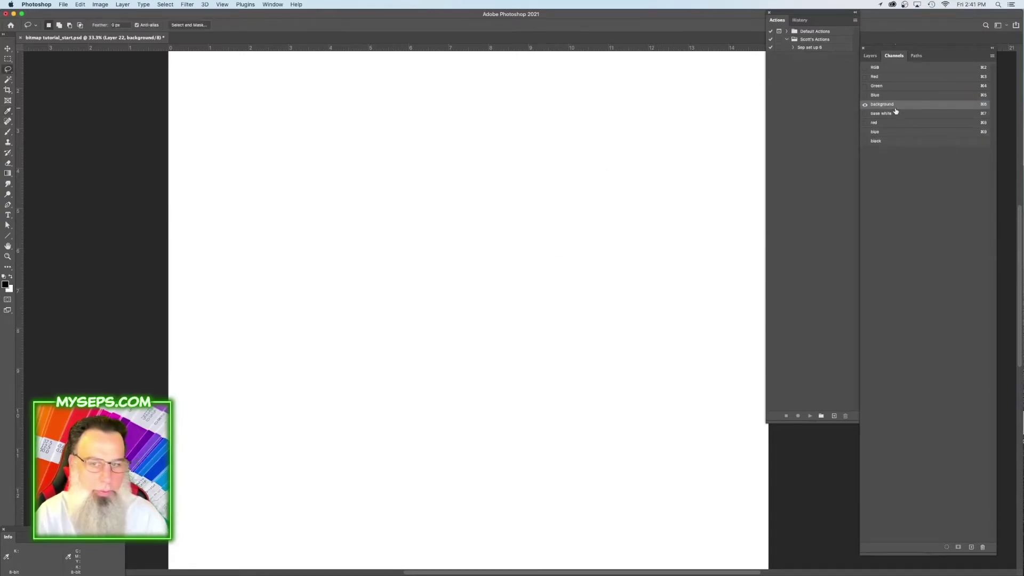
pyautogui.press('super+a')
pyautogui.hotkey('alt', 'BackSpace')
pyautogui.press('super+d')
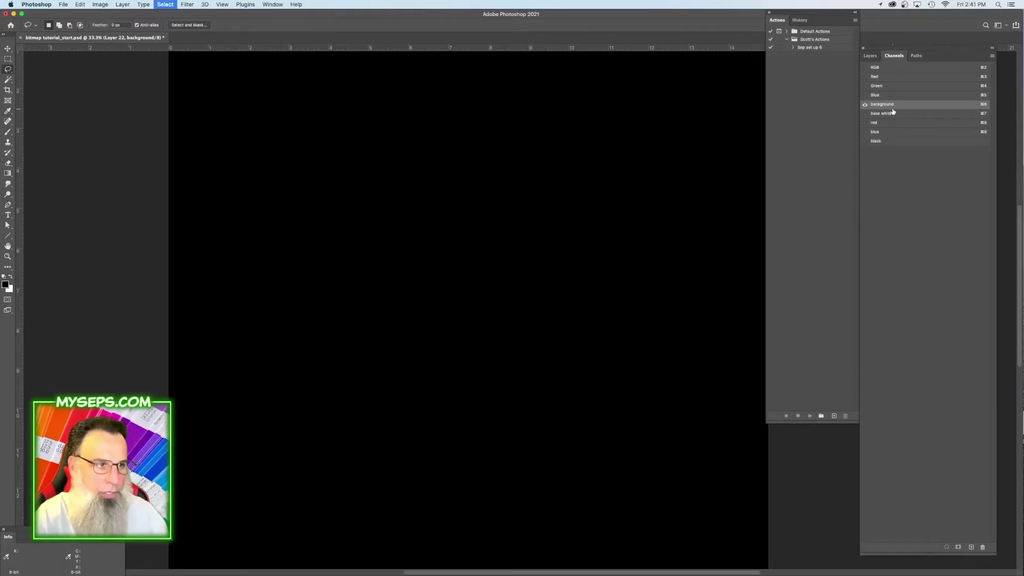
# Select the Reds of the RGB composite with Color Range and fill the red spot channel with that selection.
pyautogui.click(875, 67)
pyautogui.click(872, 56)
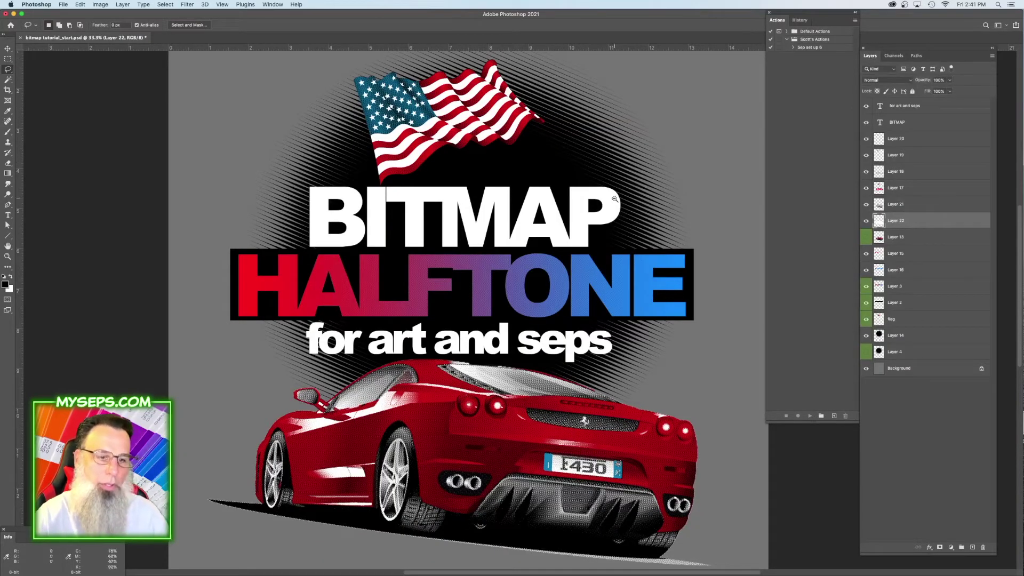
pyautogui.keyDown('alt'); pyautogui.click(614, 199); pyautogui.keyUp('alt')
pyautogui.keyDown('super'); pyautogui.click(574, 239); pyautogui.keyUp('super')
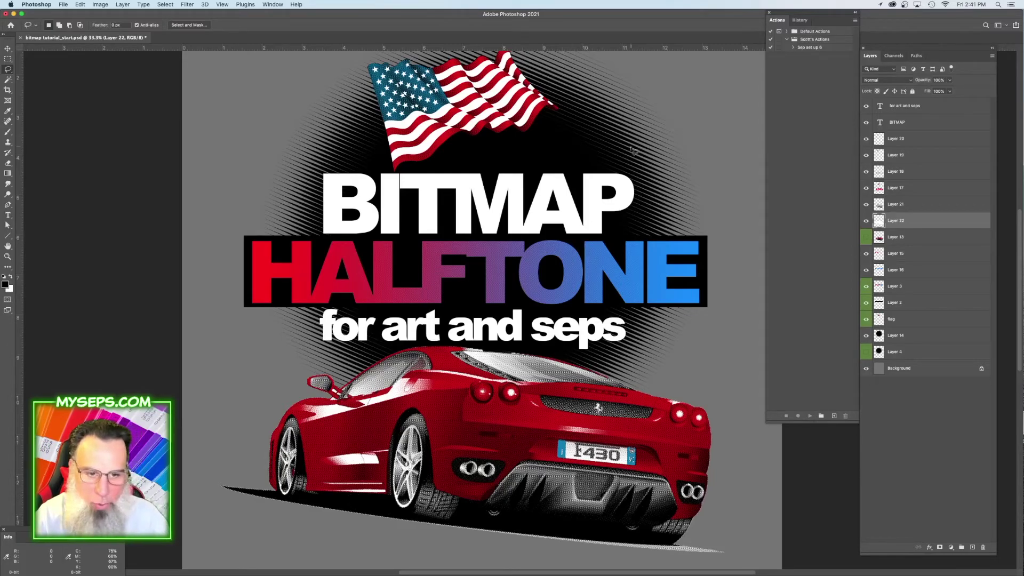
pyautogui.click(898, 56)
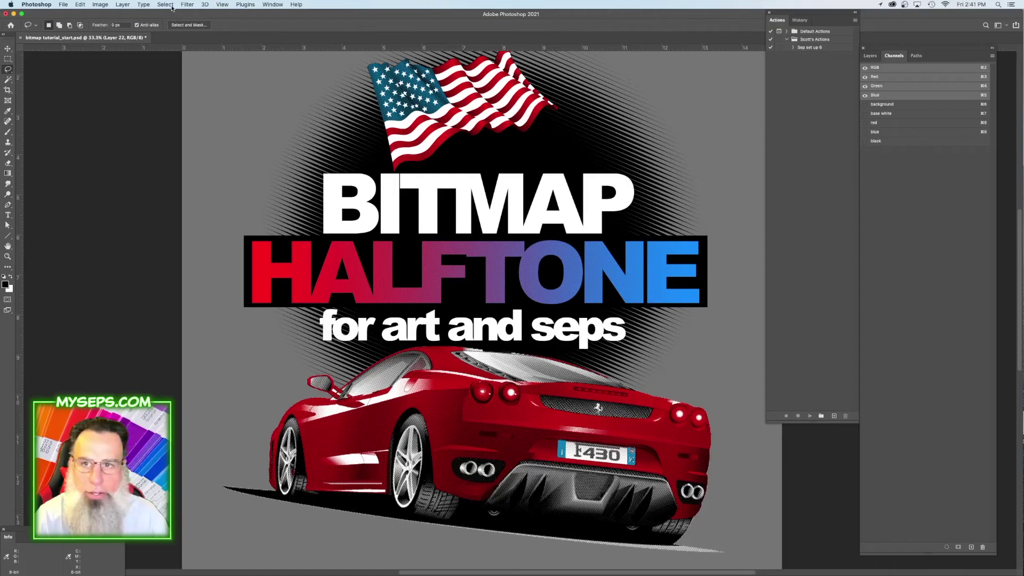
pyautogui.click(171, 6)
pyautogui.click(179, 85)
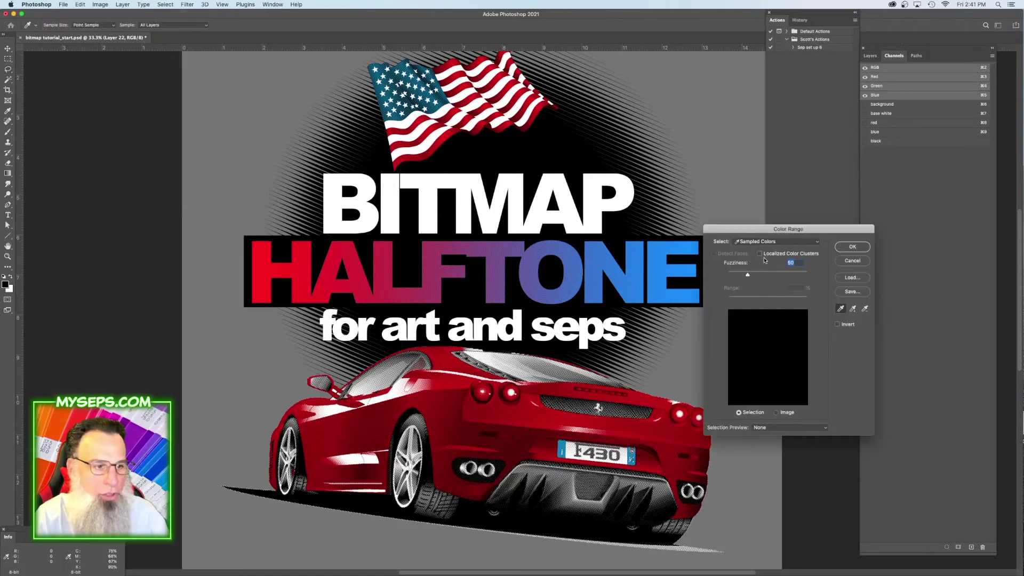
pyautogui.click(767, 244)
pyautogui.click(760, 257)
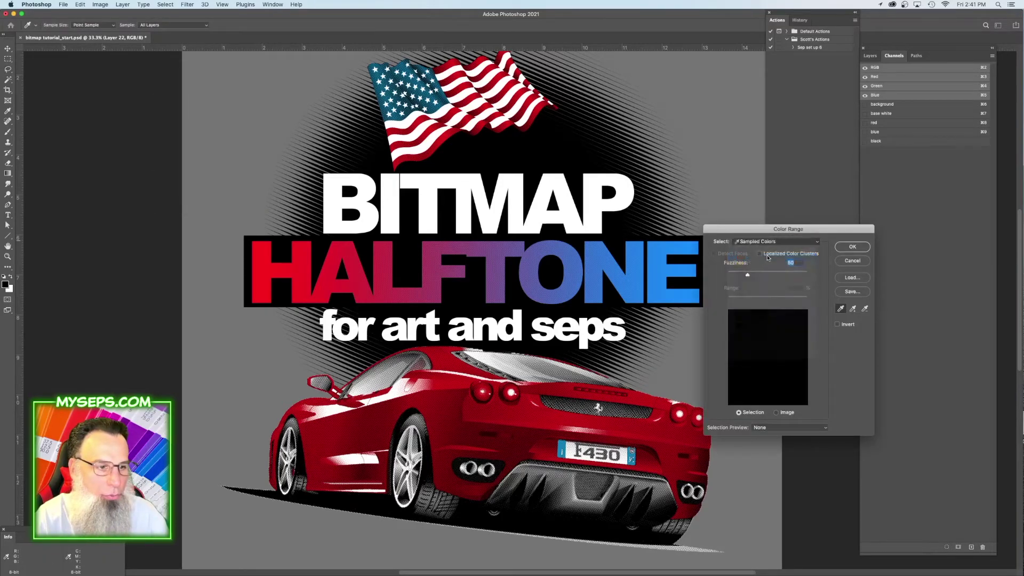
pyautogui.click(847, 248)
pyautogui.click(881, 124)
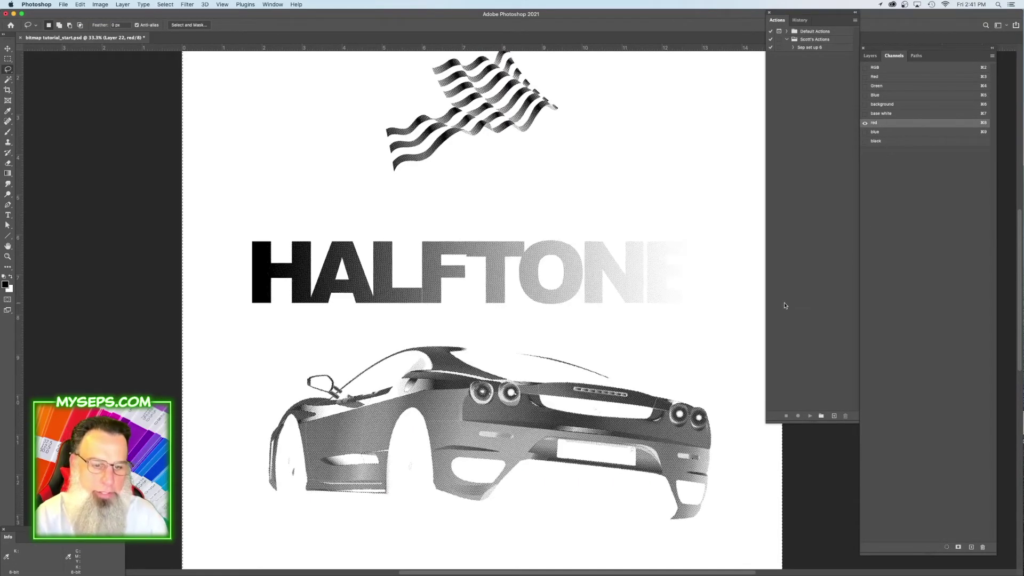
# Adjust the red channel's Levels by slightly raising the black input and slightly lowering the white input.
pyautogui.press('super+l')
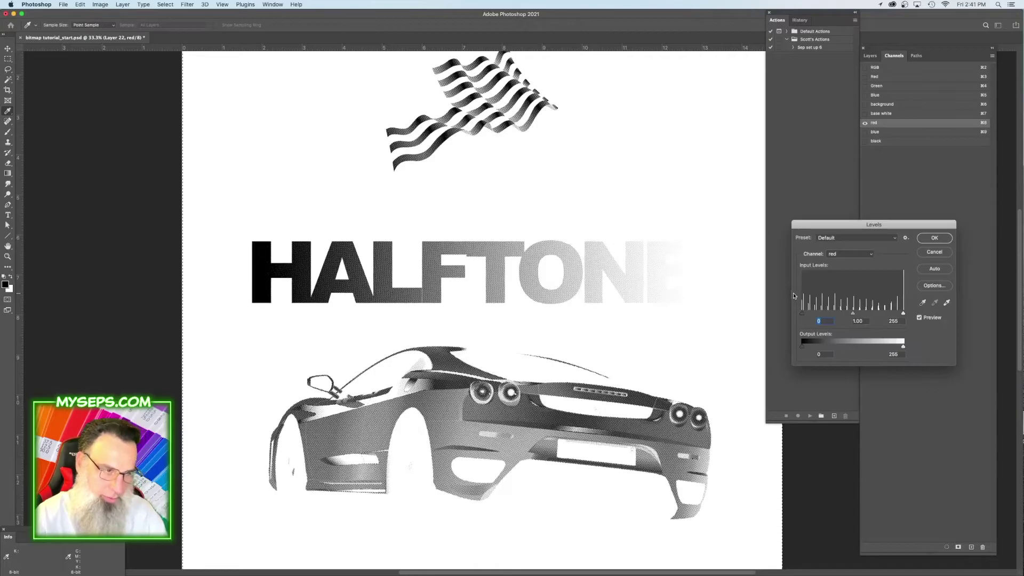
pyautogui.moveTo(803, 313); pyautogui.dragTo(814, 313)
pyautogui.moveTo(903, 313); pyautogui.dragTo(900, 313)
pyautogui.press('Return')
pyautogui.press('l')
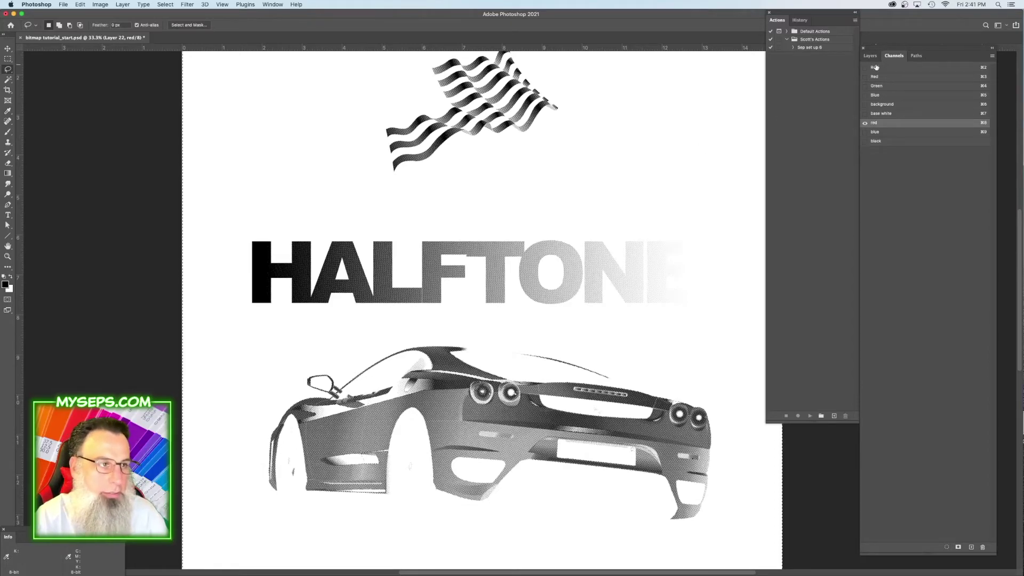
# Select the Blues of the RGB composite with Color Range and fill the blue spot channel with that selection.
pyautogui.press('super+2')
pyautogui.click(165, 4)
pyautogui.click(171, 86)
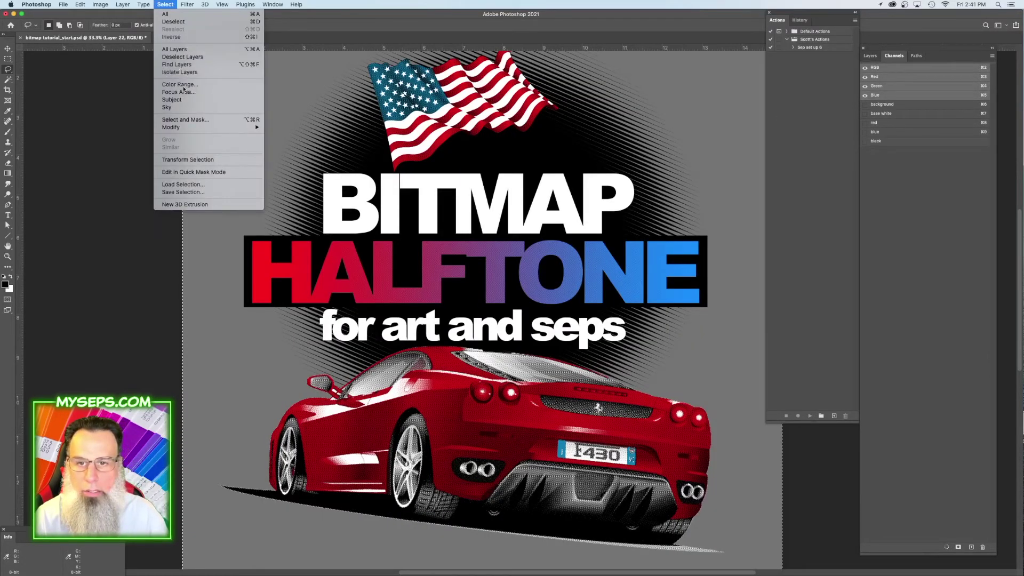
pyautogui.click(765, 241)
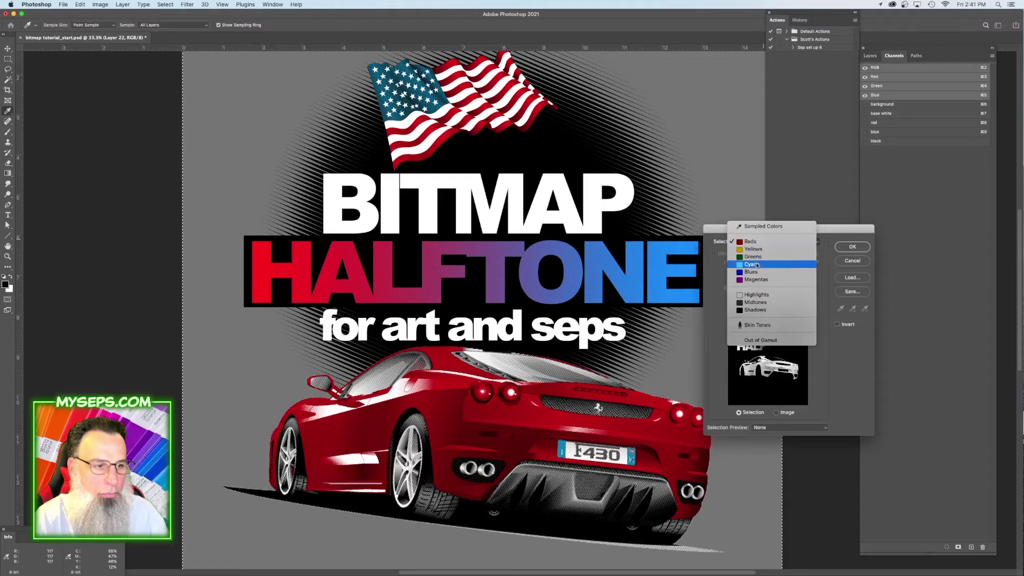
pyautogui.click(754, 272)
pyautogui.press('Return')
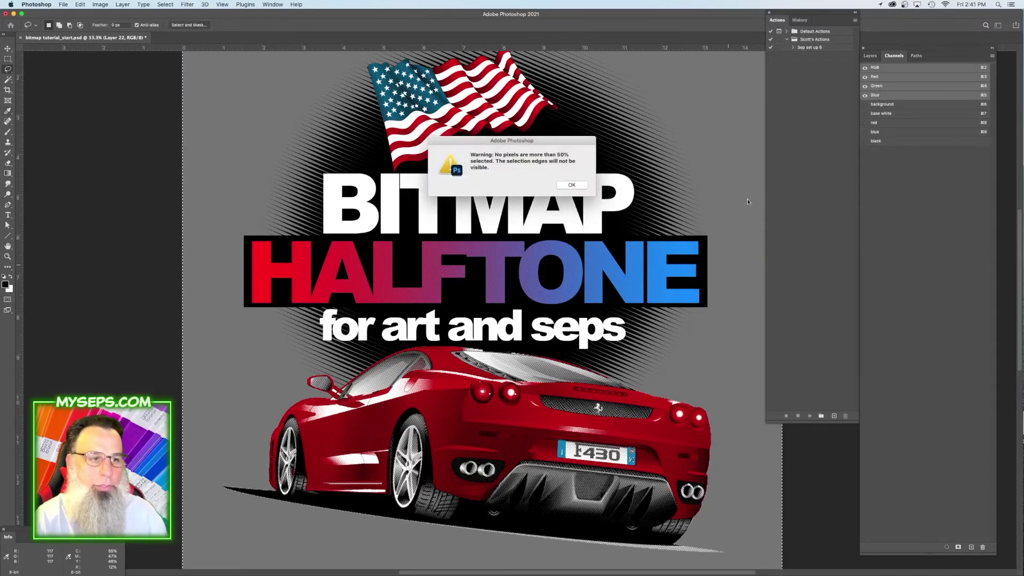
pyautogui.press('Return')
pyautogui.click(878, 134)
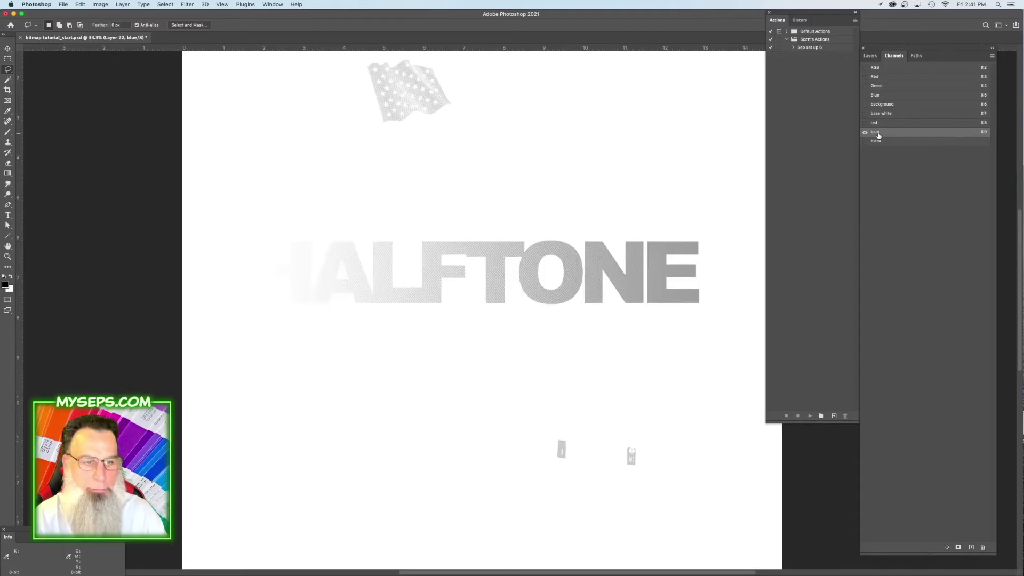
# Darken the blue channel with Levels by raising the black input to where the histogram data begins.
pyautogui.press('super+l')
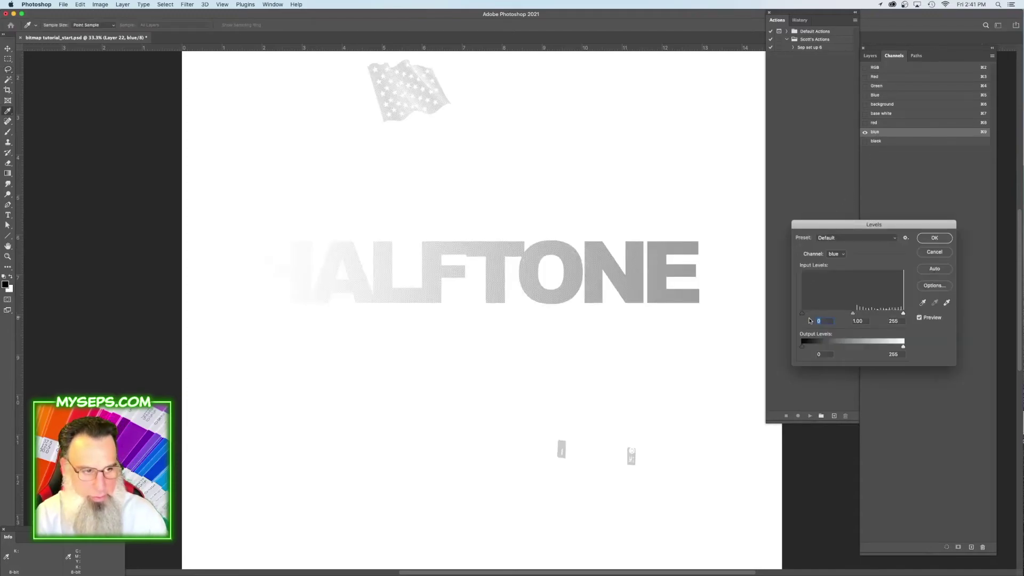
pyautogui.moveTo(804, 314); pyautogui.dragTo(860, 314)
pyautogui.click(904, 314)
pyautogui.press('Return')
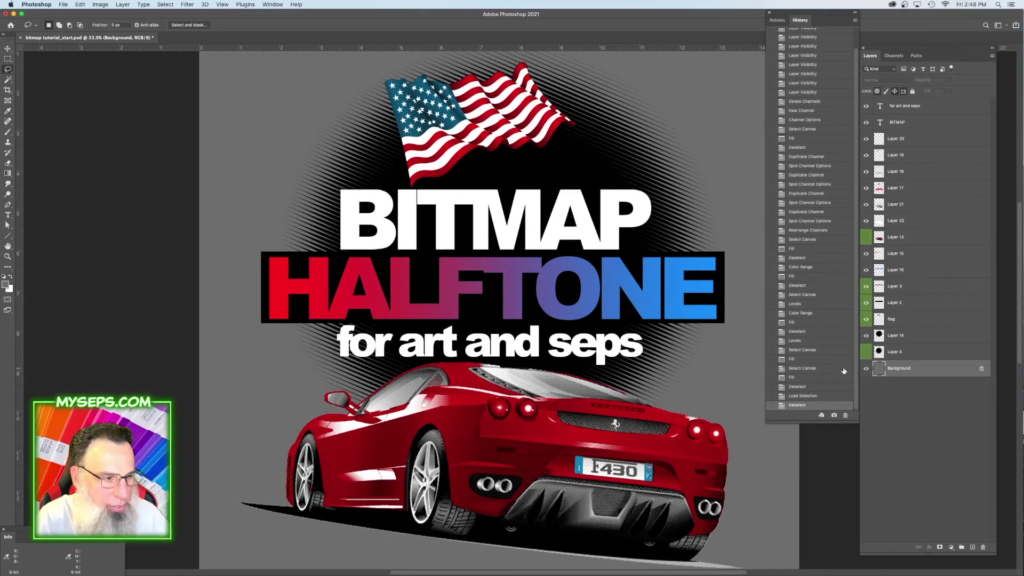
# Hide the Background layer and flatten the image, discarding hidden layers.
pyautogui.click(866, 369)
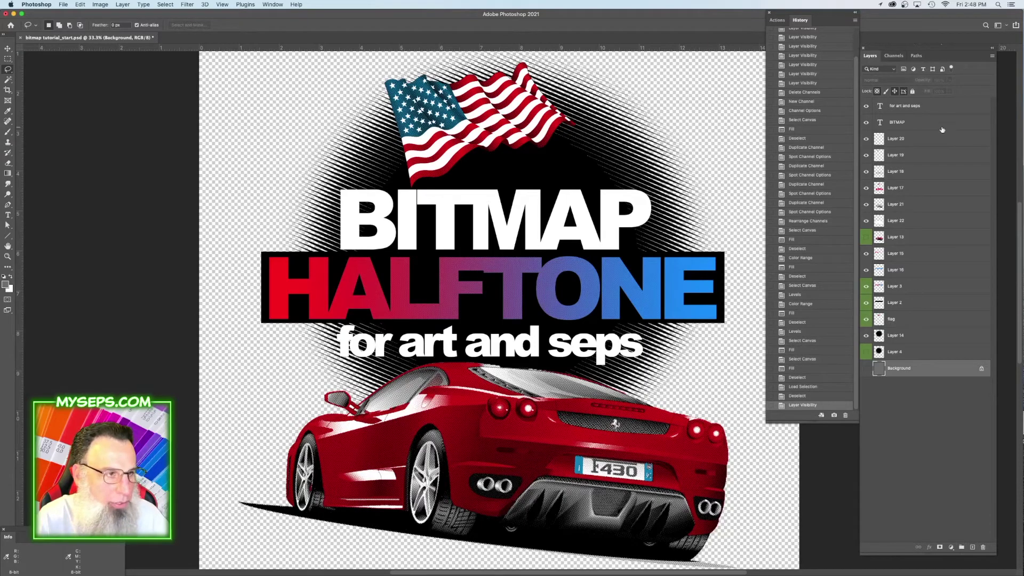
pyautogui.click(991, 57)
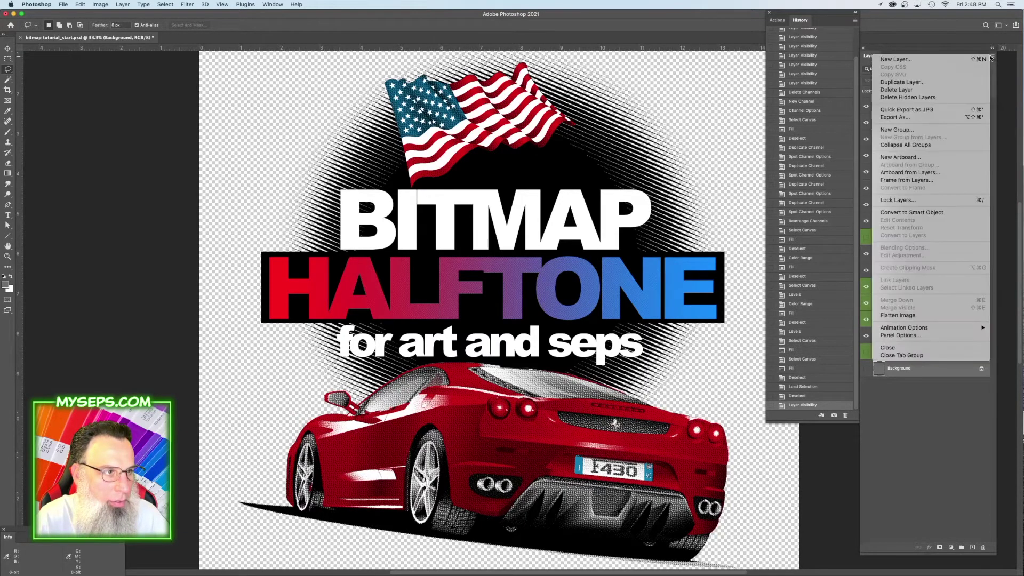
pyautogui.click(888, 315)
pyautogui.press('Return')
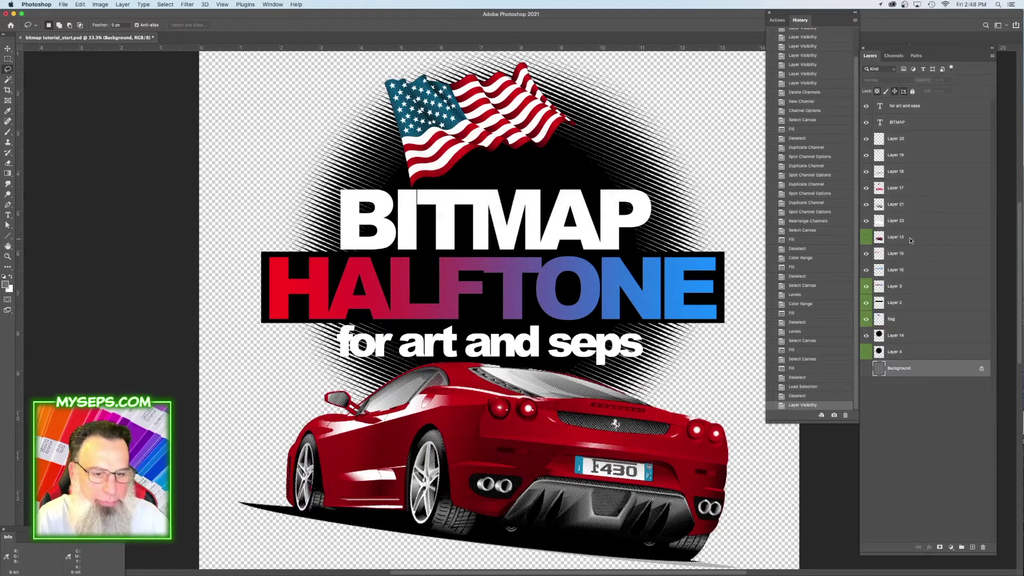
# Convert the flattened image to CMYK Color mode while viewing its channels.
pyautogui.click(895, 57)
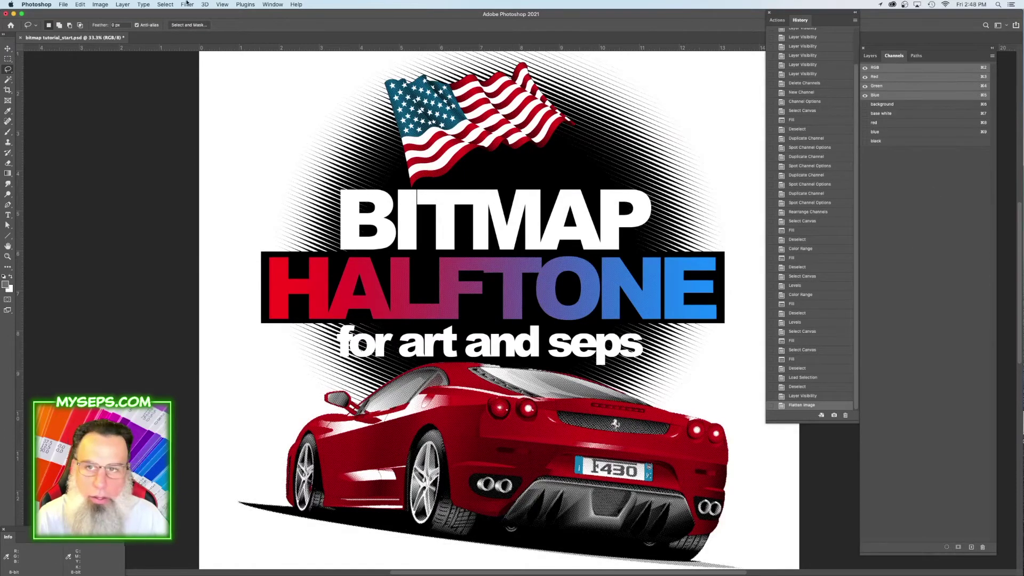
pyautogui.click(100, 5)
pyautogui.moveTo(139, 14)
pyautogui.click(253, 57)
pyautogui.press('Return')
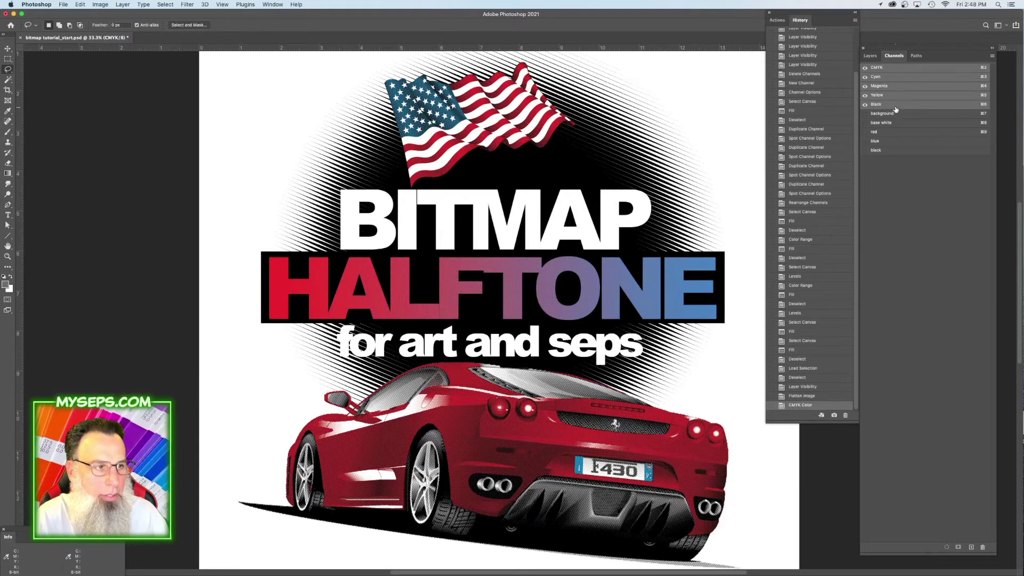
# Copy the full CMYK Black channel and paste it into the black spot channel.
pyautogui.click(896, 106)
pyautogui.hotkey('ctrl', 'a')
pyautogui.click(883, 151)
pyautogui.hotkey('ctrl', 'v')
pyautogui.hotkey('ctrl', 'a')
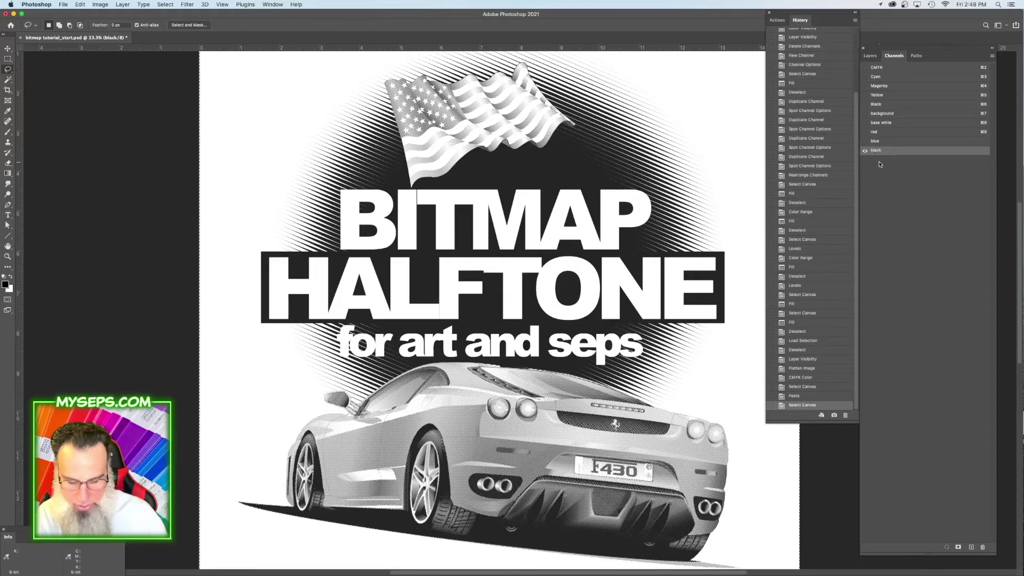
# Deepen the black spot channel with Levels by raising the black input.
pyautogui.hotkey('ctrl', 'alt', 'l')
pyautogui.moveTo(802, 314); pyautogui.dragTo(824, 312)
pyautogui.press('Return')
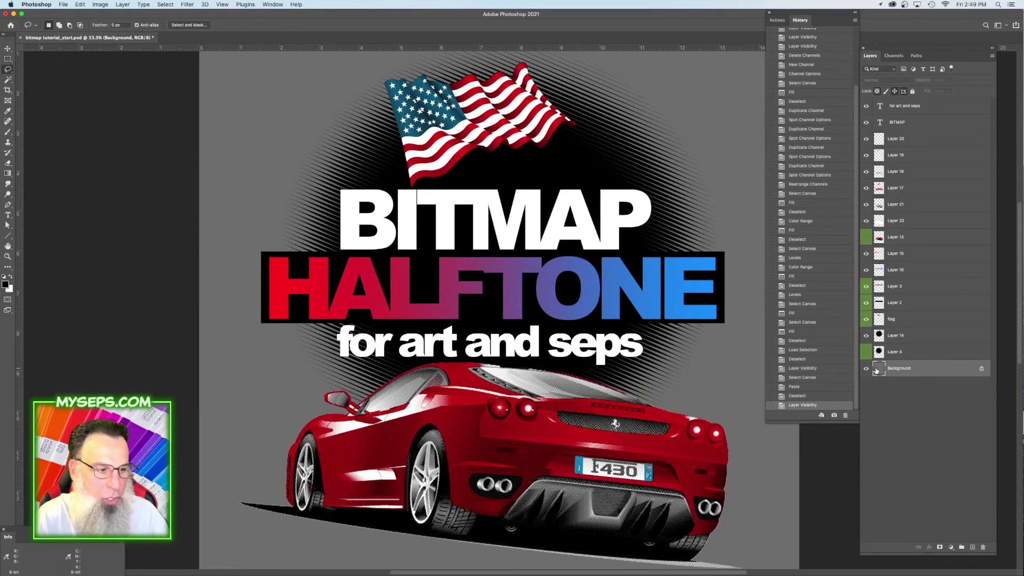
# Fill the Background layer with black and flatten the image, discarding hidden layers.
pyautogui.hotkey('ctrl', 'a')
pyautogui.hotkey('alt', 'BackSpace')
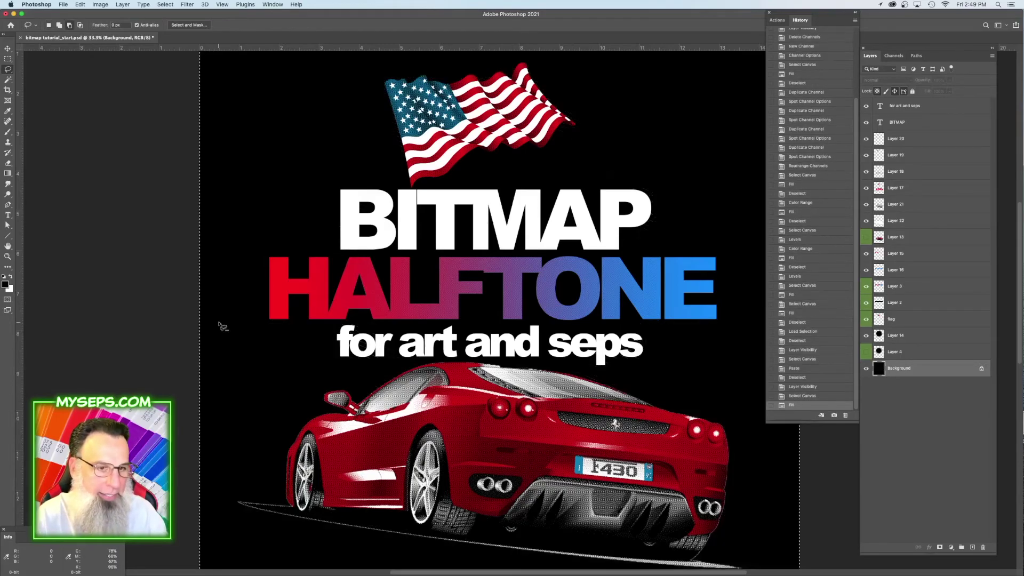
pyautogui.hotkey('ctrl', 'd')
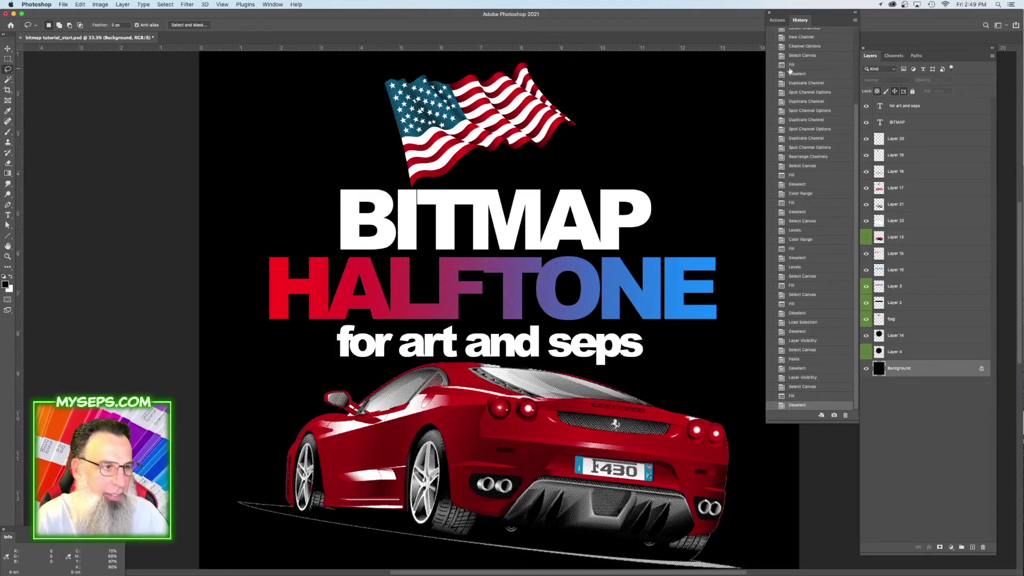
pyautogui.click(992, 55)
pyautogui.click(901, 316)
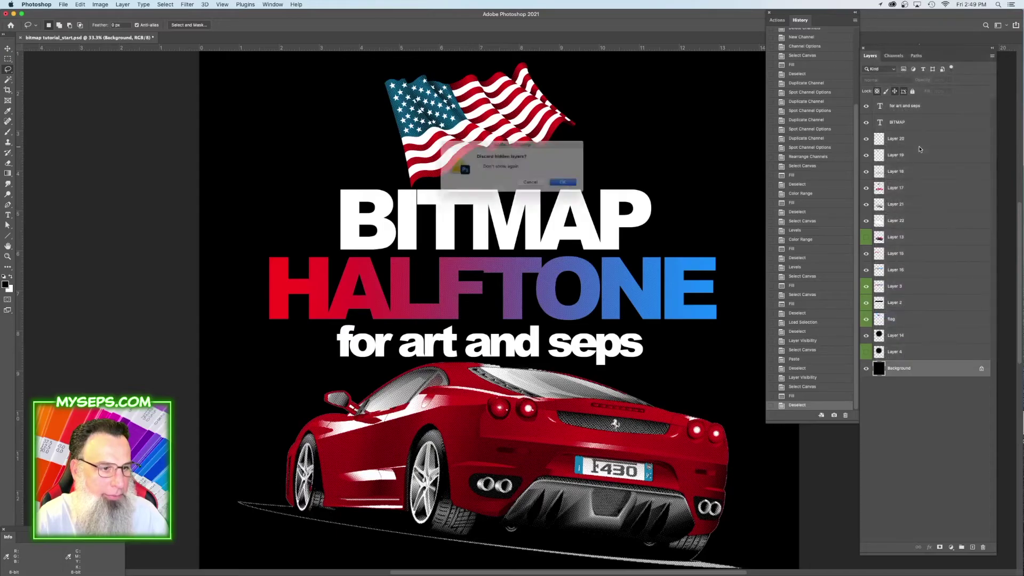
pyautogui.press('Return')
# Copy the flattened RGB composite into the base white channel and invert it.
pyautogui.click(894, 55)
pyautogui.hotkey('ctrl', 'a')
pyautogui.click(886, 113)
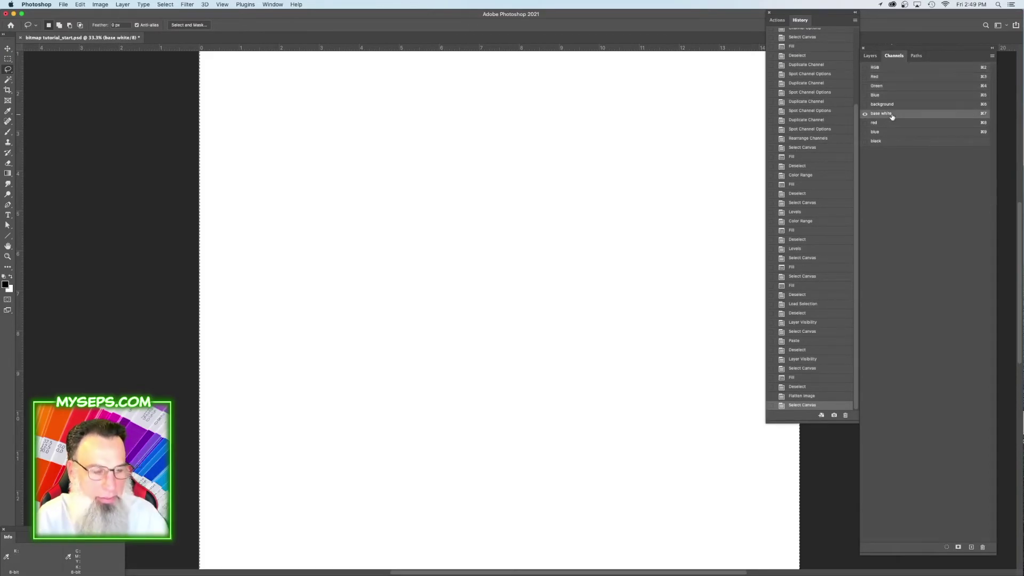
pyautogui.hotkey('ctrl', 'v')
pyautogui.hotkey('ctrl', 'i')
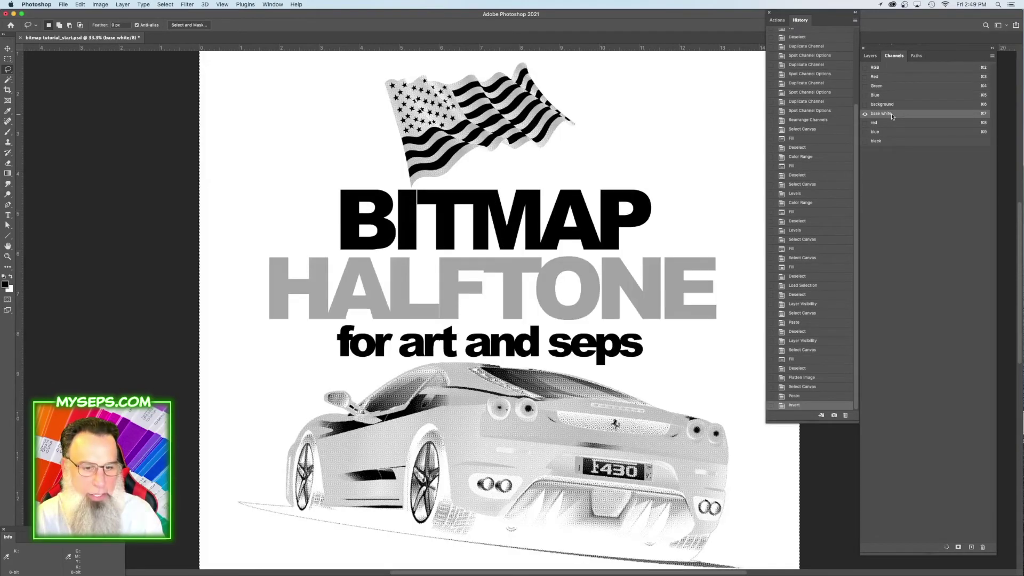
# Set the base white channel's Levels inputs to 178 for black and 232 for white.
pyautogui.hotkey('ctrl', 'l')
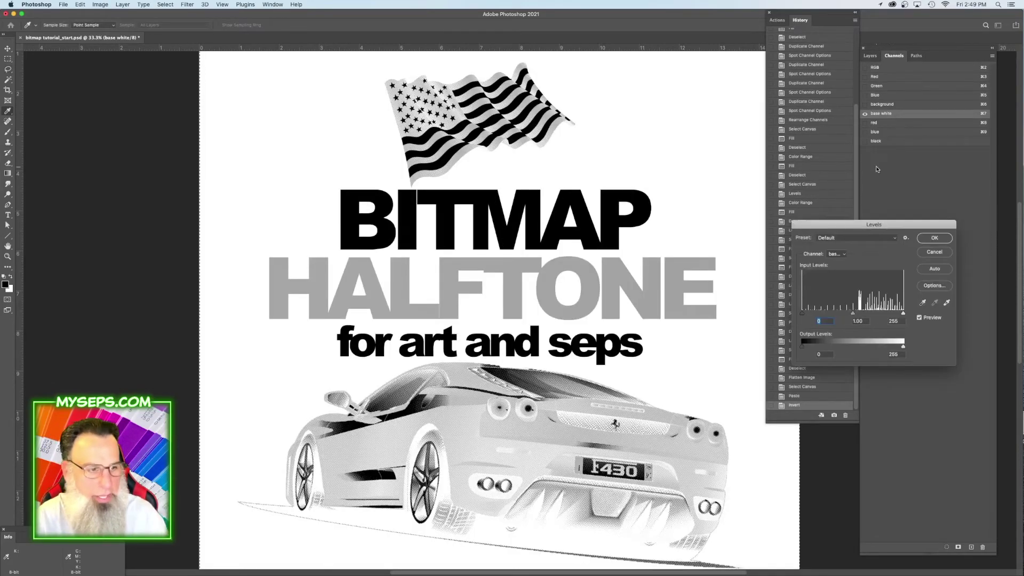
pyautogui.moveTo(808, 315); pyautogui.dragTo(895, 315)
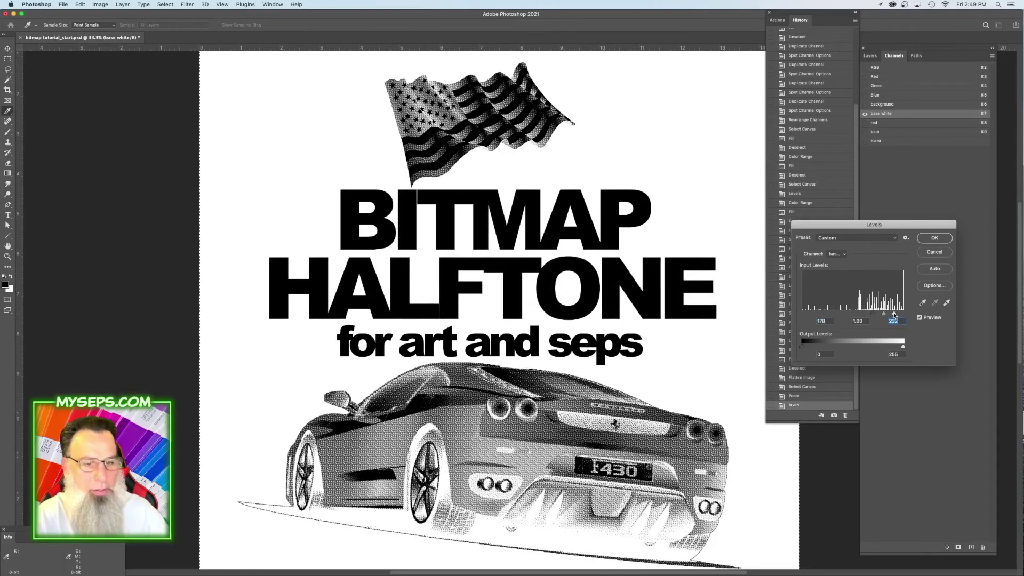
pyautogui.press('Return')
# Show the background, red, blue and black spot channels together with base white.
pyautogui.click(865, 104)
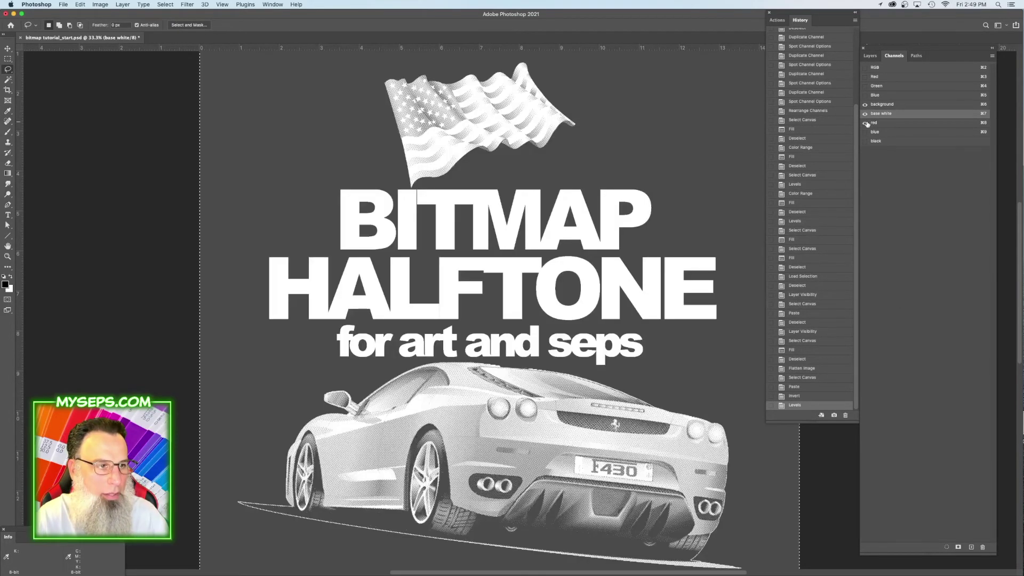
pyautogui.click(865, 122)
pyautogui.click(865, 131)
pyautogui.click(865, 141)
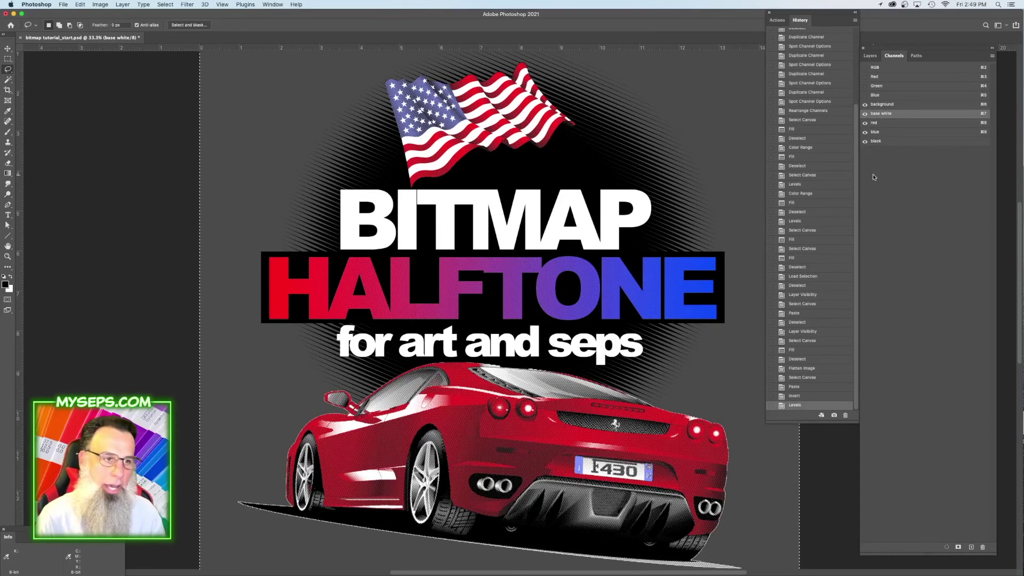
# Examine the combined separation preview up close across the car, flag and lettering.
pyautogui.click(471, 400)
pyautogui.click(435, 414)
pyautogui.click(436, 416)
pyautogui.click(437, 416)
pyautogui.keyDown('alt'); pyautogui.click(437, 416); pyautogui.keyUp('alt')
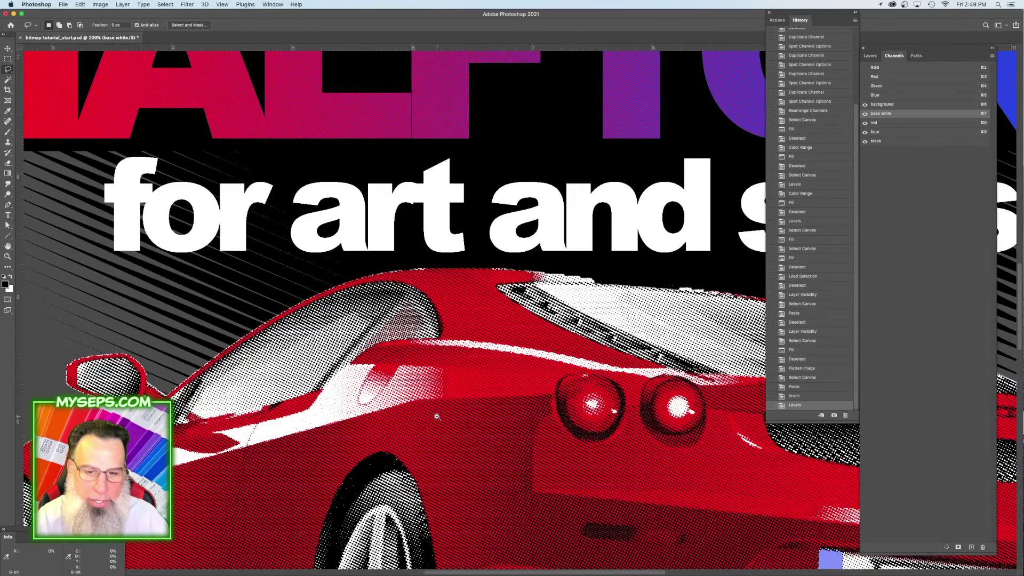
pyautogui.keyDown('alt'); pyautogui.click(436, 416); pyautogui.keyUp('alt')
pyautogui.moveTo(373, 239); pyautogui.dragTo(482, 377)
pyautogui.moveTo(518, 303); pyautogui.dragTo(444, 378)
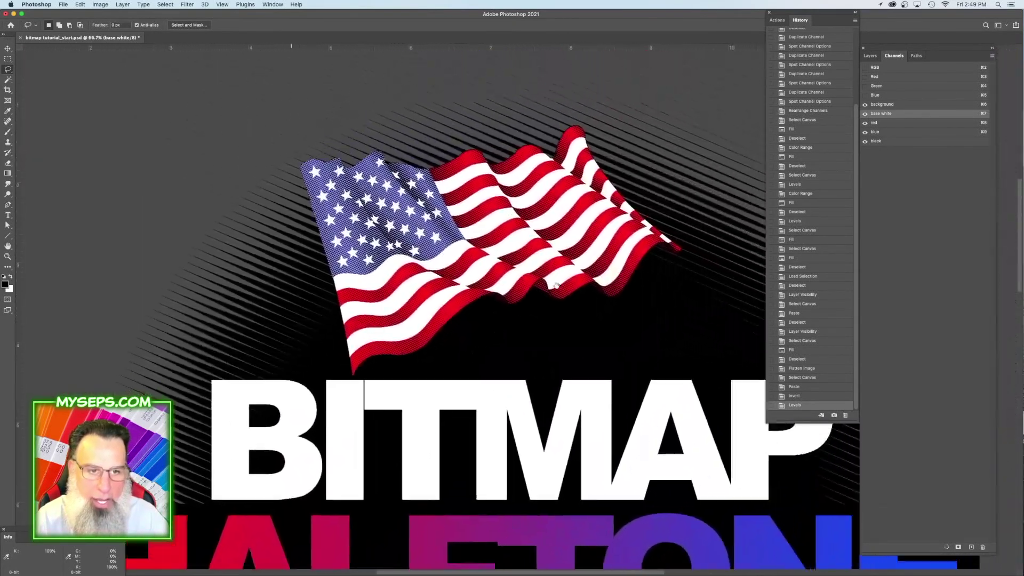
pyautogui.moveTo(663, 290); pyautogui.dragTo(487, 148)
pyautogui.moveTo(638, 318); pyautogui.dragTo(601, 249)
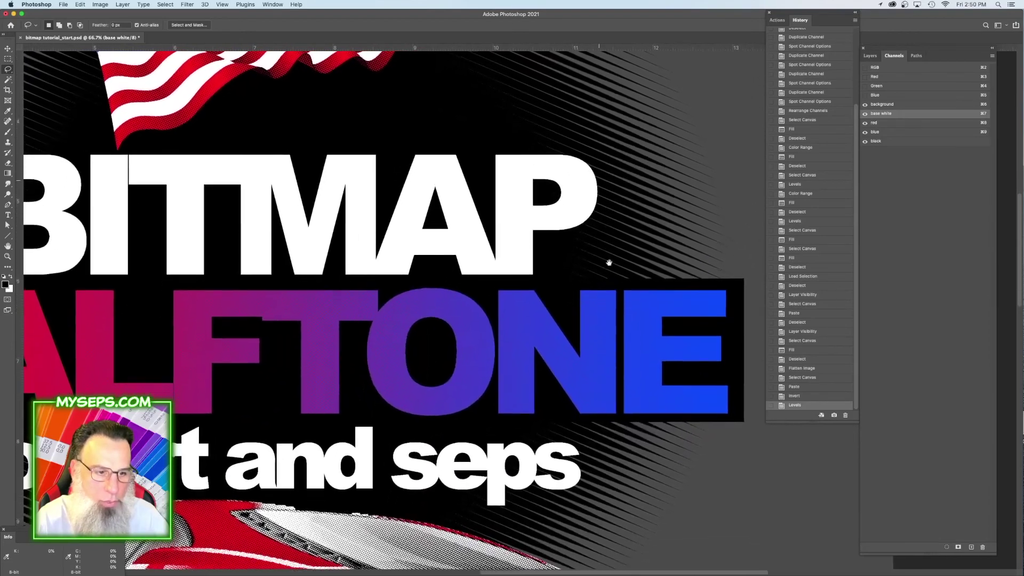
# Examine the combined separation preview of the full T-shirt design and the halftone detail on the car.
pyautogui.keyDown('alt'); pyautogui.click(608, 265); pyautogui.keyUp('alt')
pyautogui.keyDown('alt'); pyautogui.click(608, 265); pyautogui.keyUp('alt')
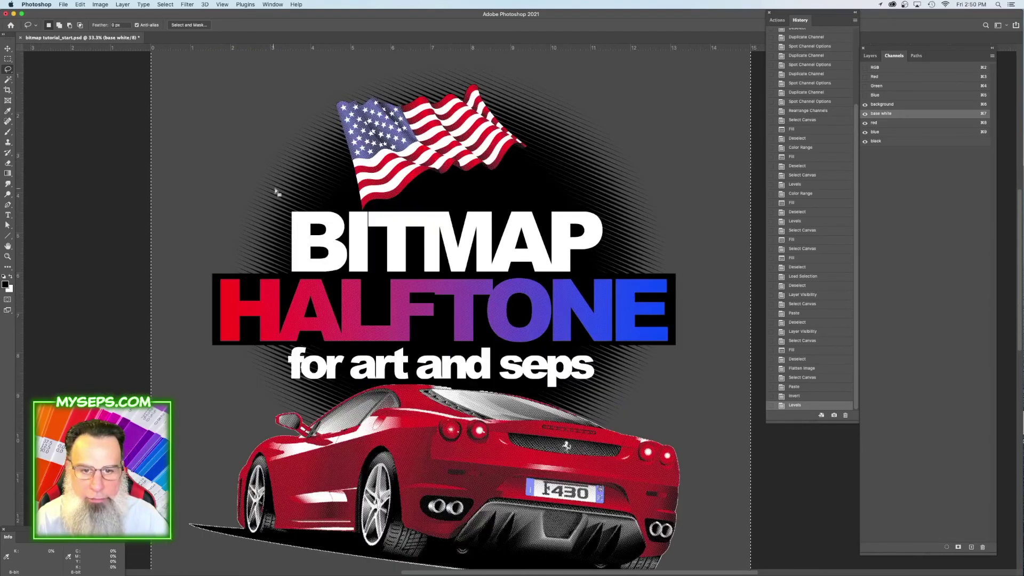
pyautogui.scroll(-4, 551, 336)
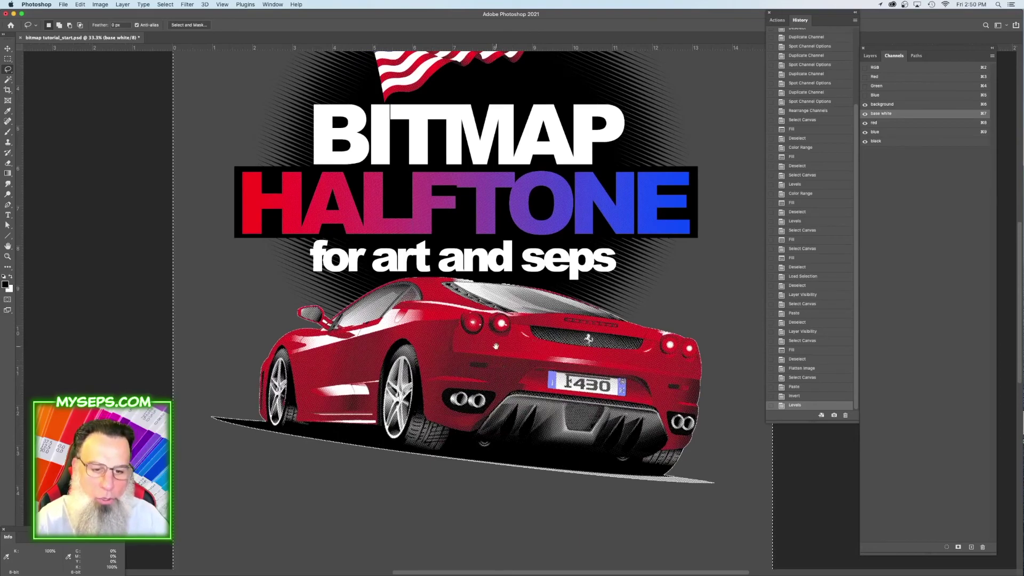
pyautogui.keyDown('super'); pyautogui.click(485, 350); pyautogui.keyUp('super')
pyautogui.moveTo(709, 391); pyautogui.dragTo(649, 374)
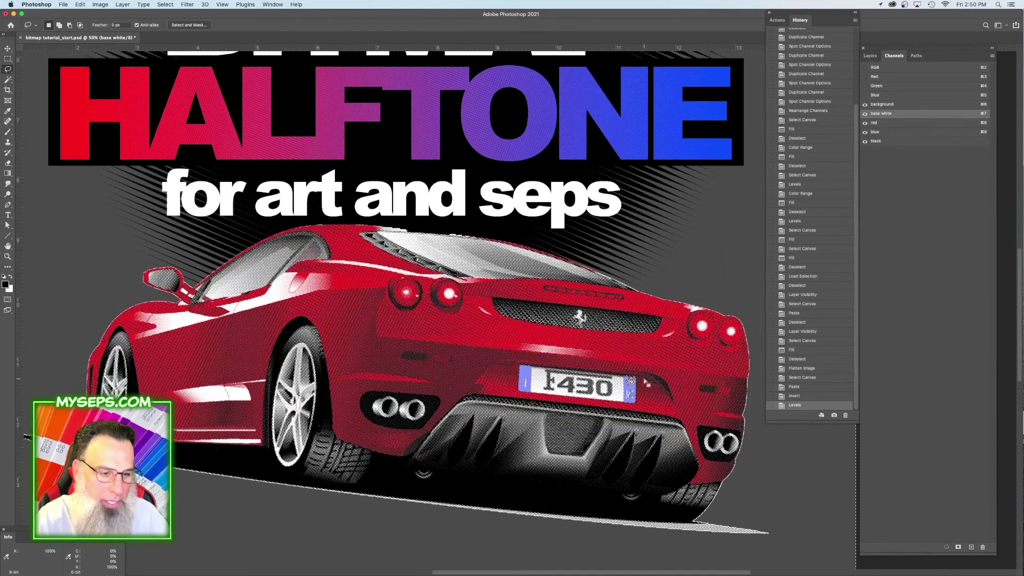
# Inspect the base white, red, blue and black channels one at a time and show all five spot channels together again.
pyautogui.click(882, 114)
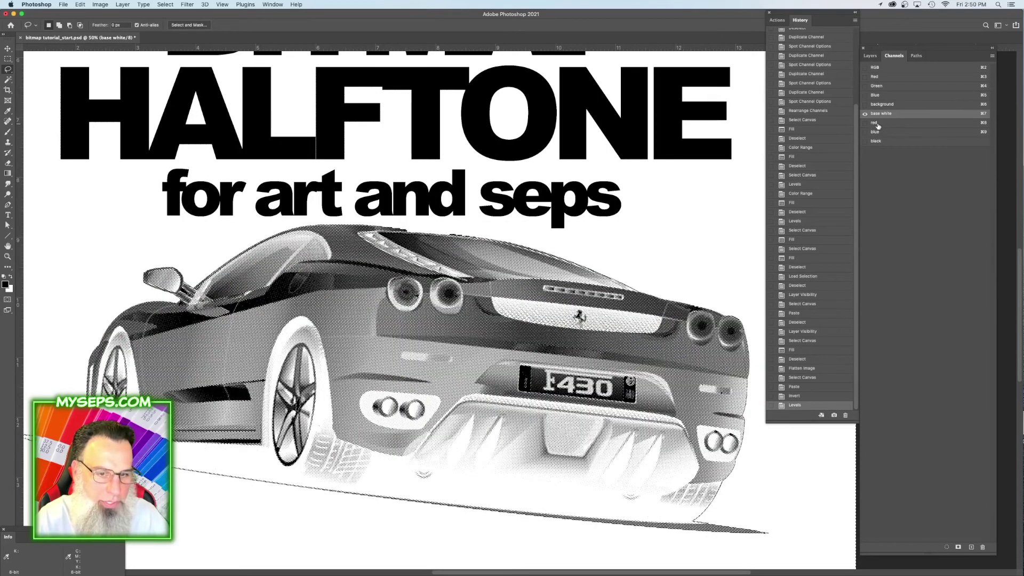
pyautogui.click(876, 123)
pyautogui.click(875, 134)
pyautogui.click(875, 143)
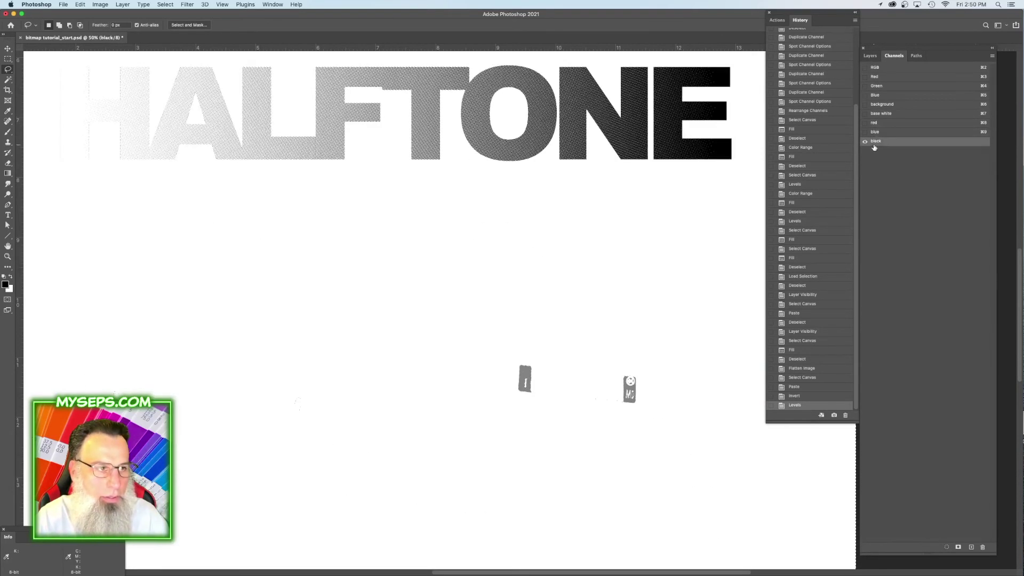
pyautogui.moveTo(865, 106); pyautogui.dragTo(867, 142)
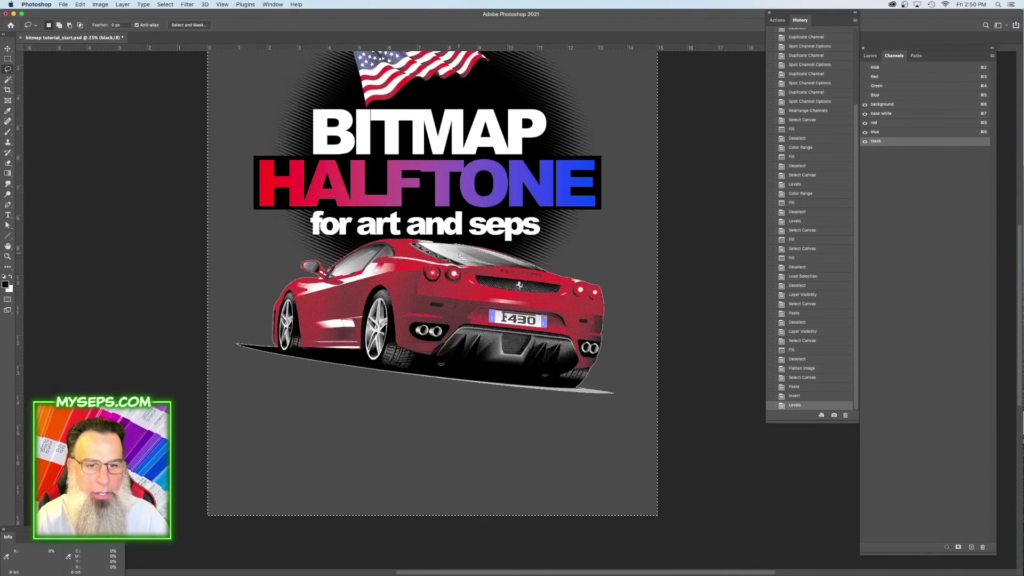